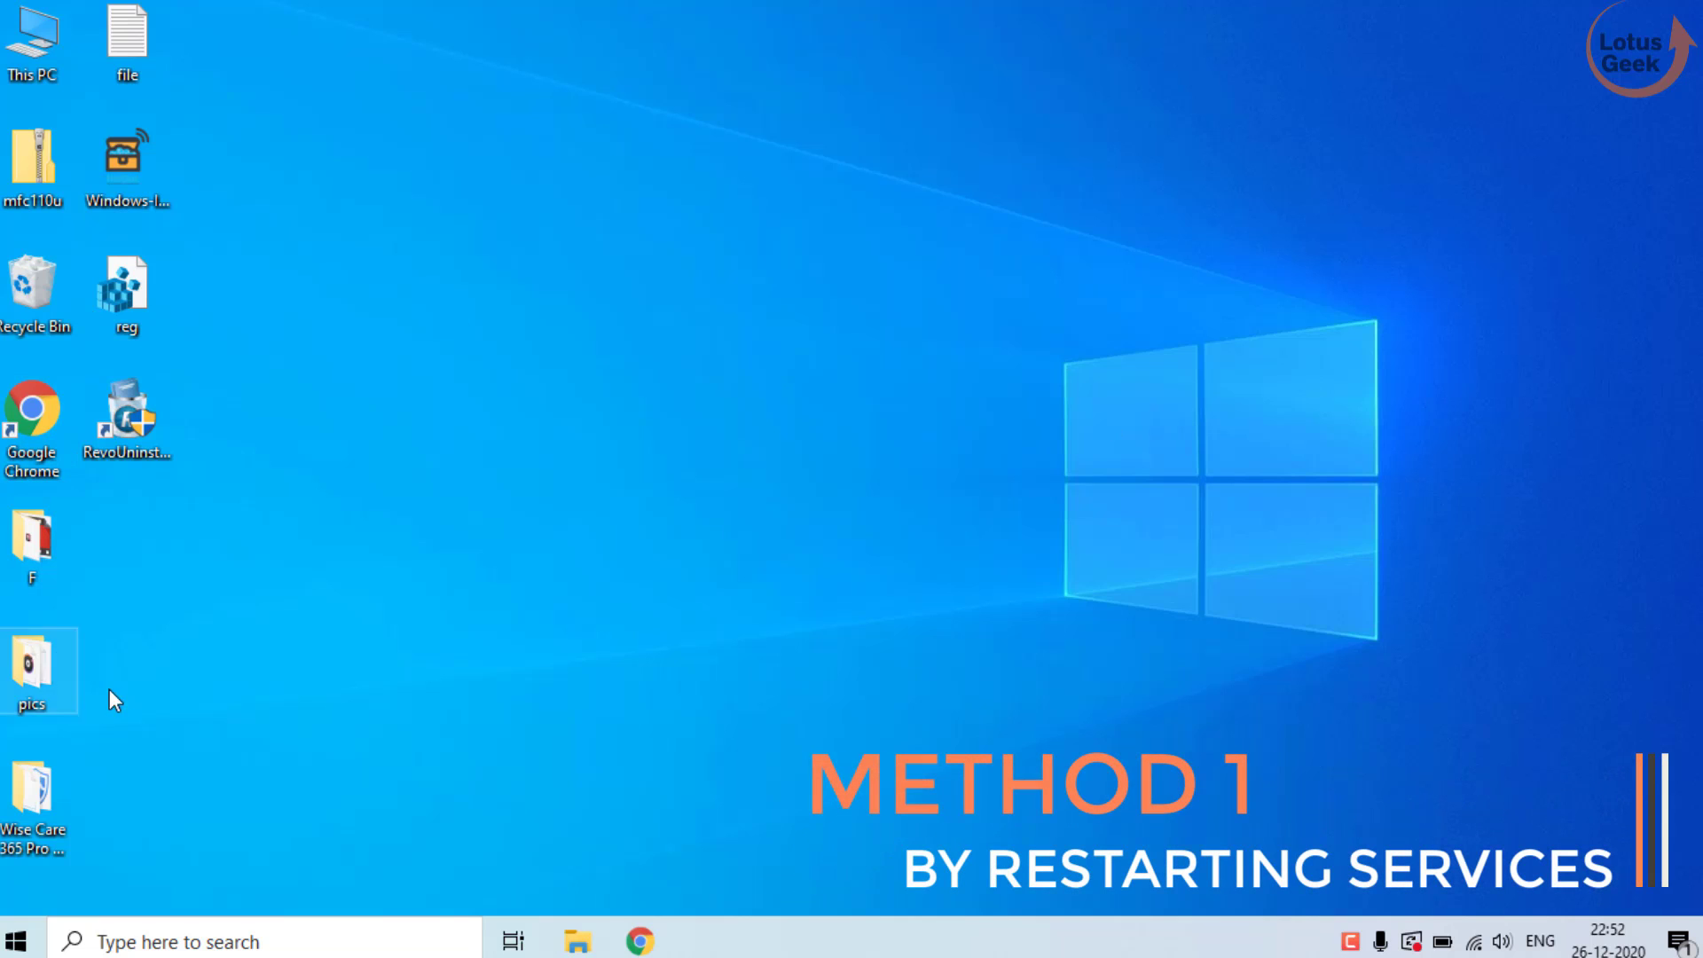
Open the Services console by running services.msc from the Run app
{"action": "left_click", "coordinate": [18, 941]}
{"action": "type", "text": "run"}
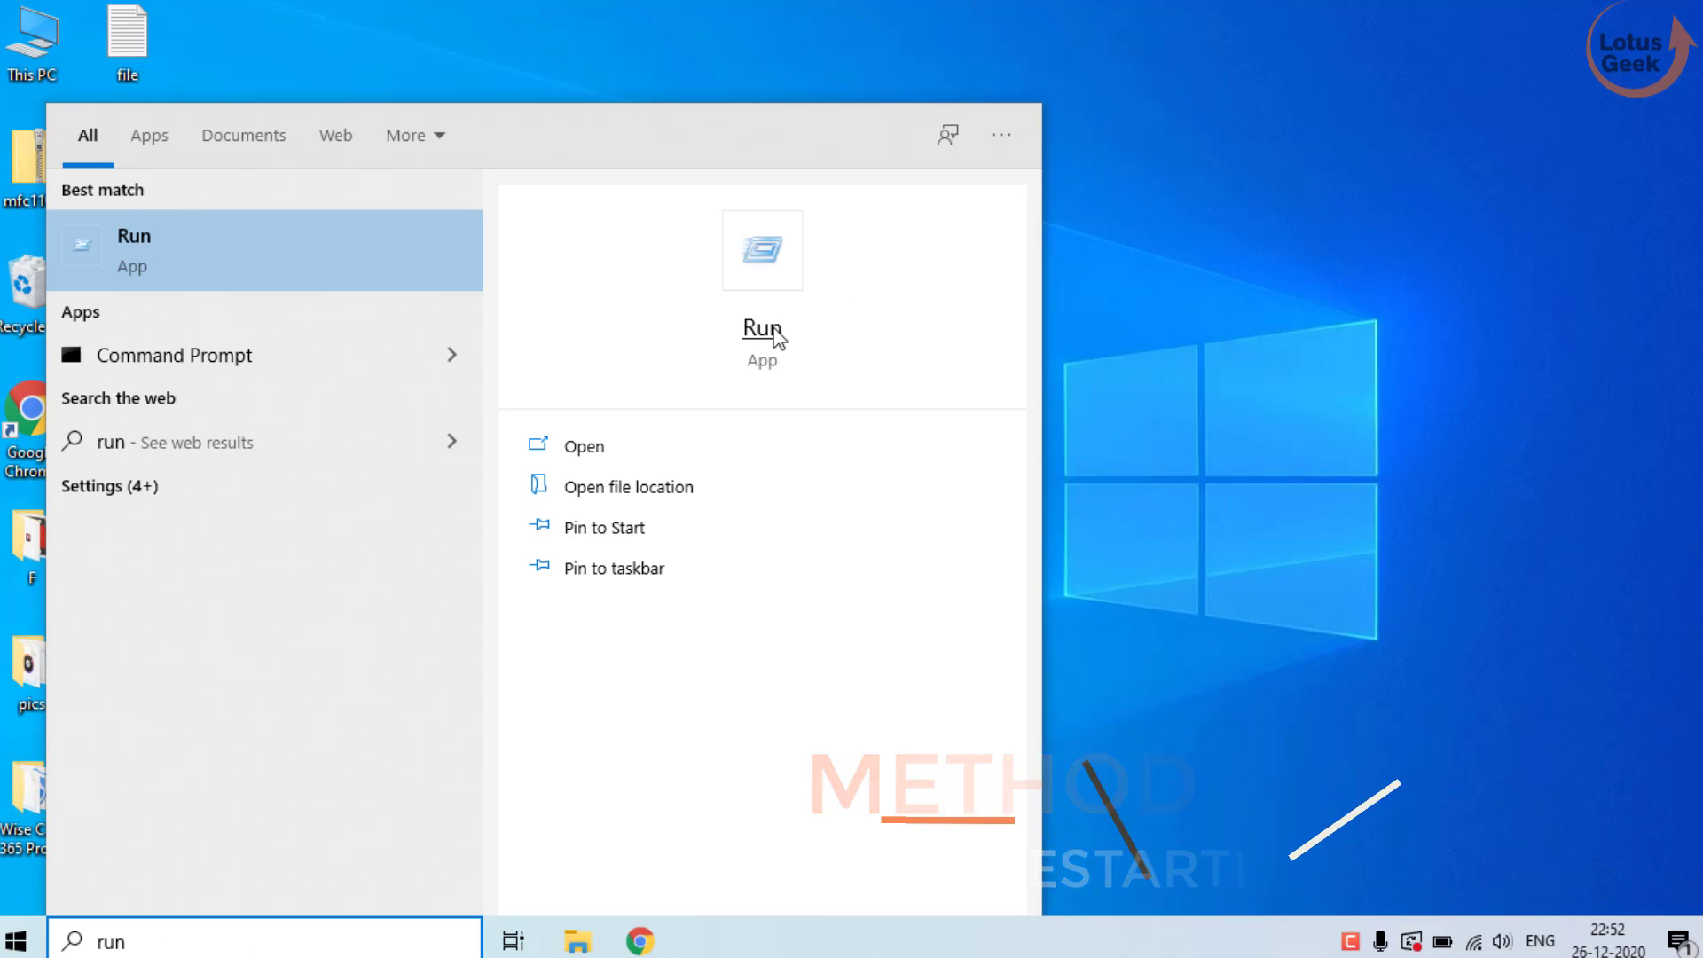
{"action": "left_click", "coordinate": [775, 335]}
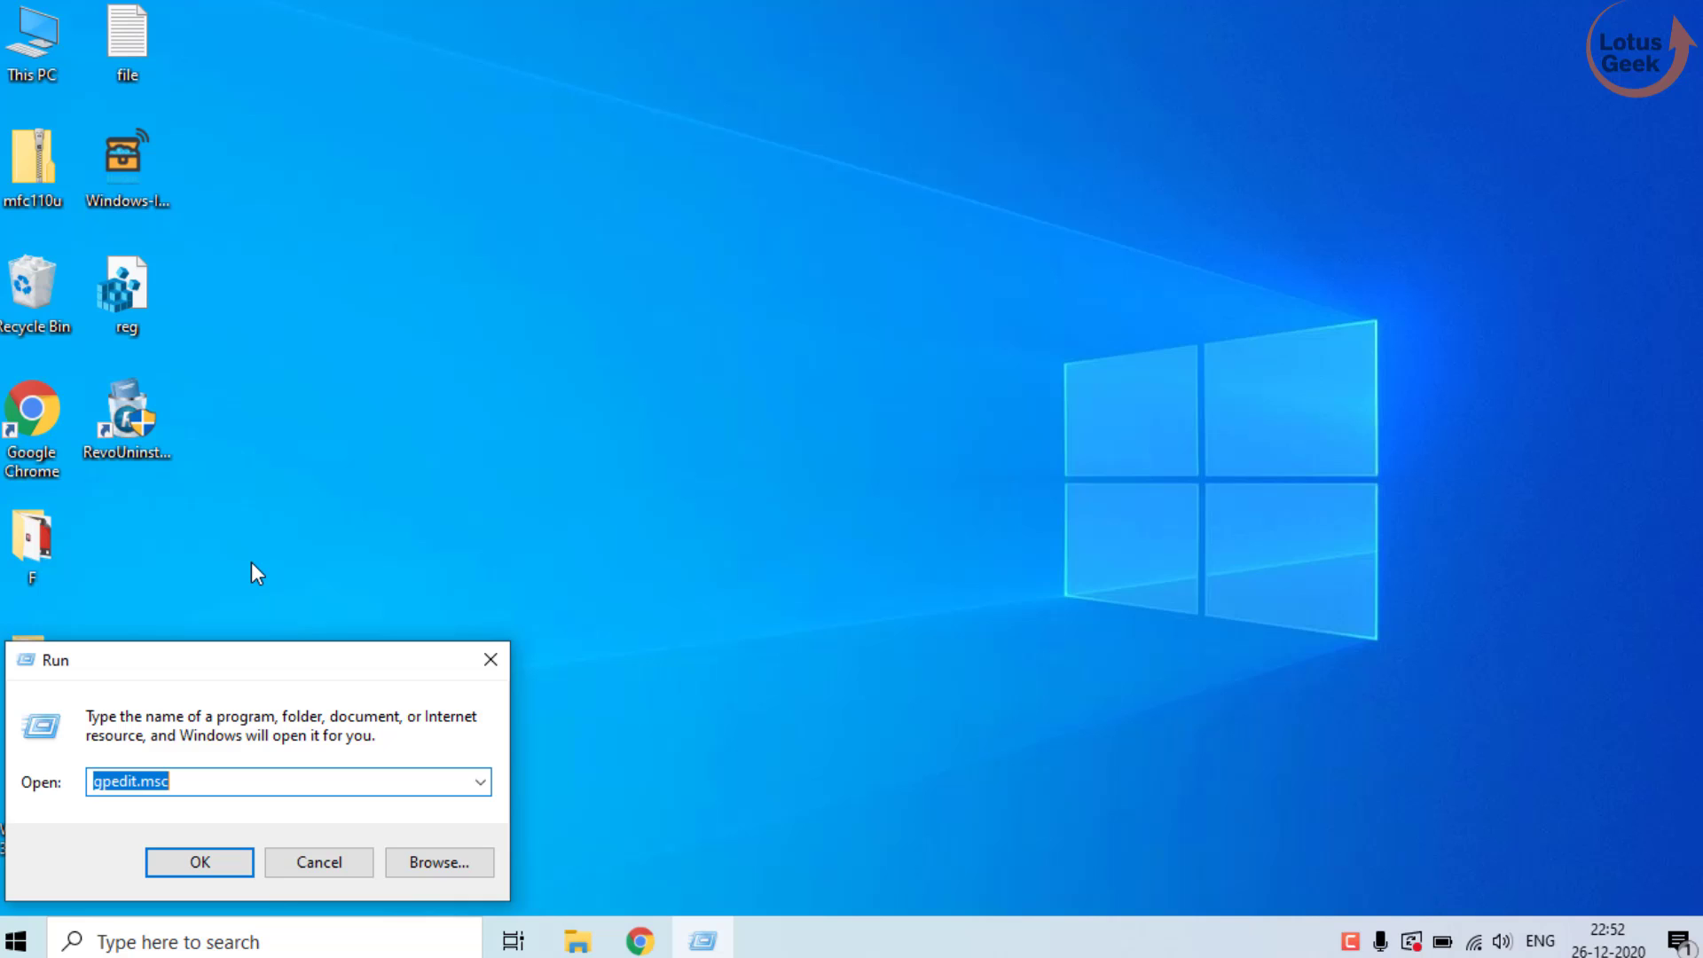
{"action": "type", "text": "services.msc"}
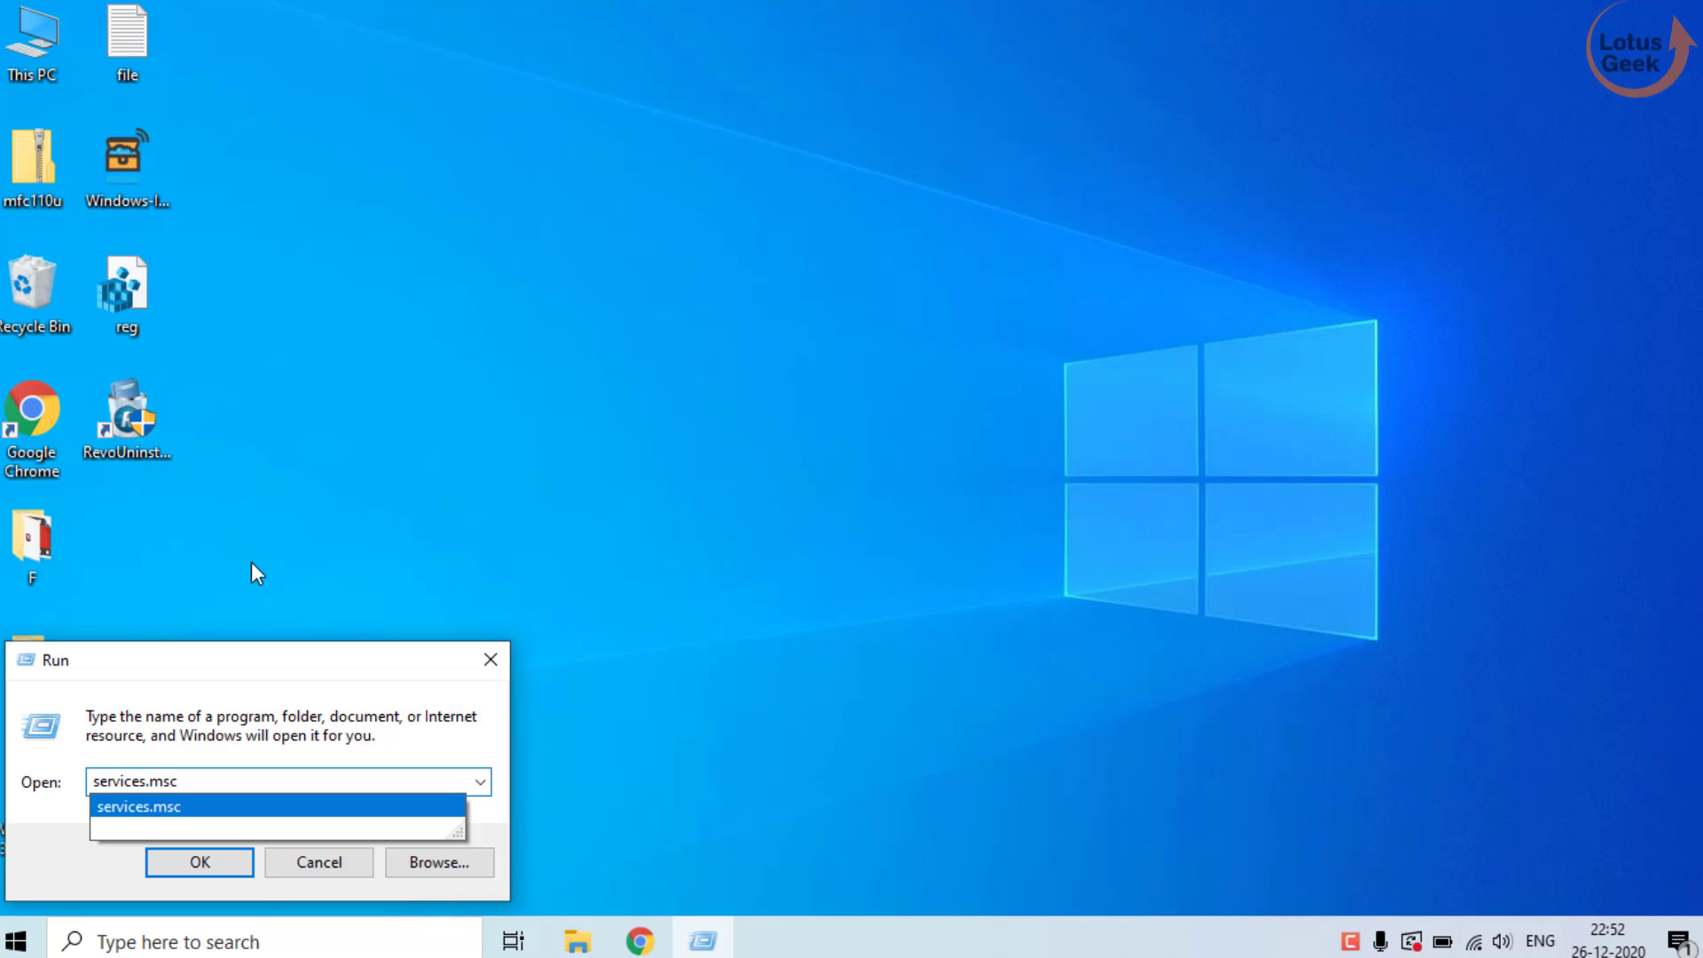
{"action": "key", "text": "Return"}
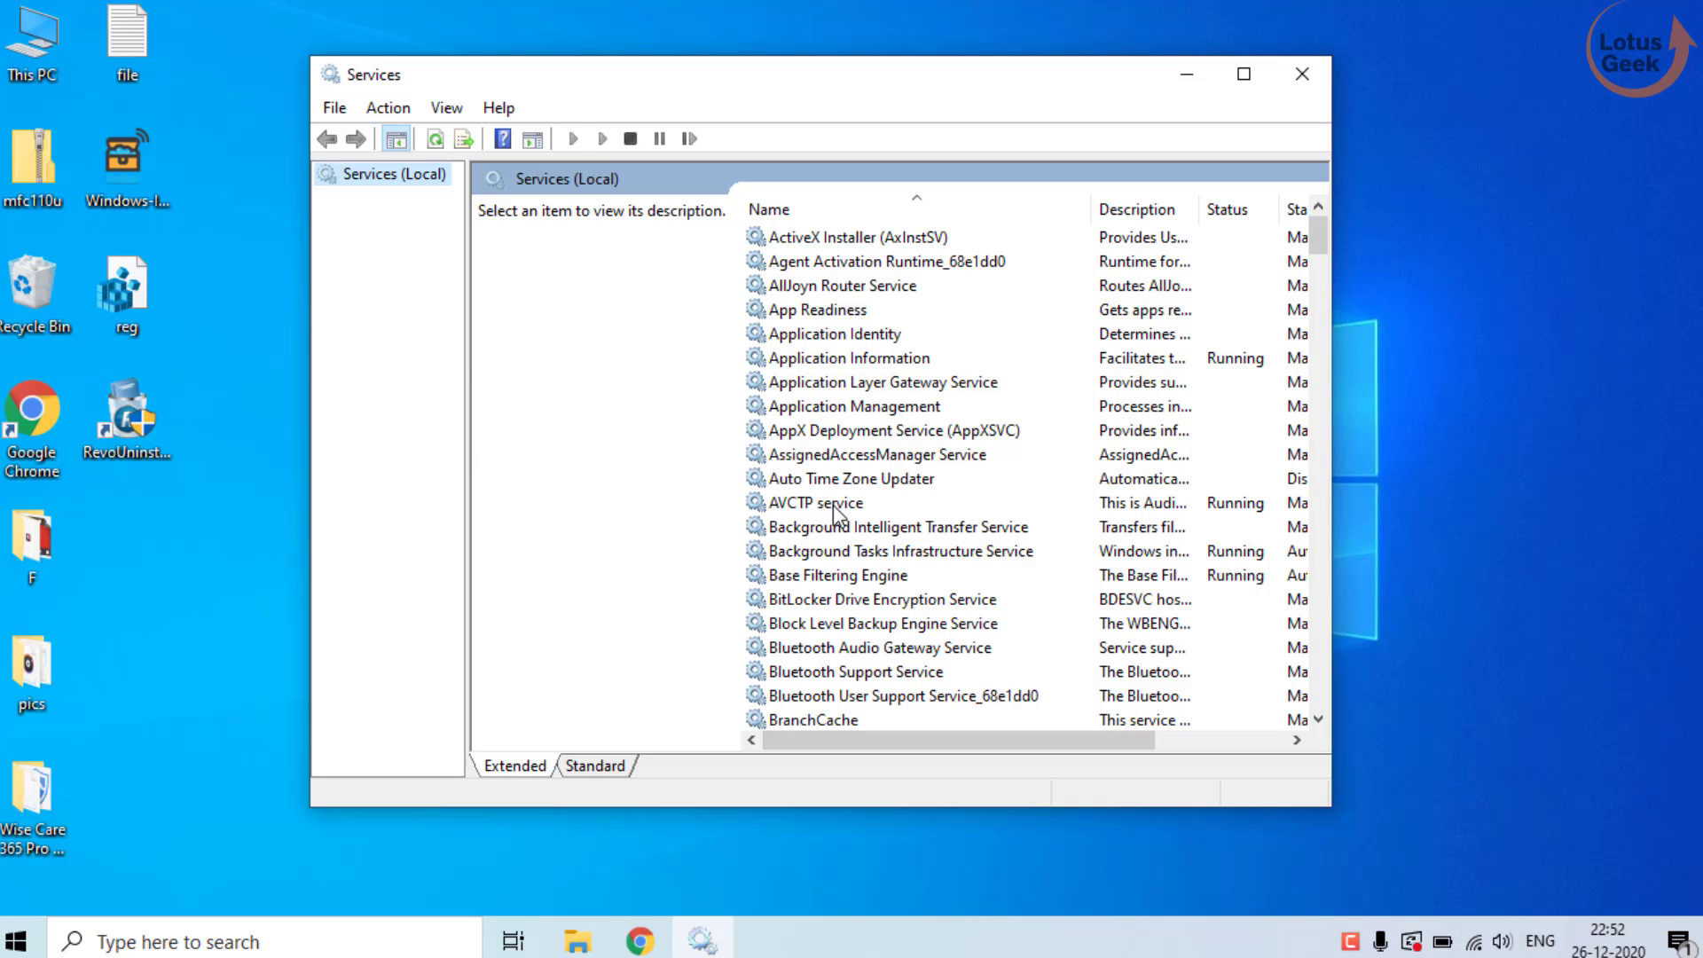
Set Bluetooth Support Service startup to Automatic, start it, and apply
{"action": "left_click", "coordinate": [836, 504]}
{"action": "key", "text": "Down"}
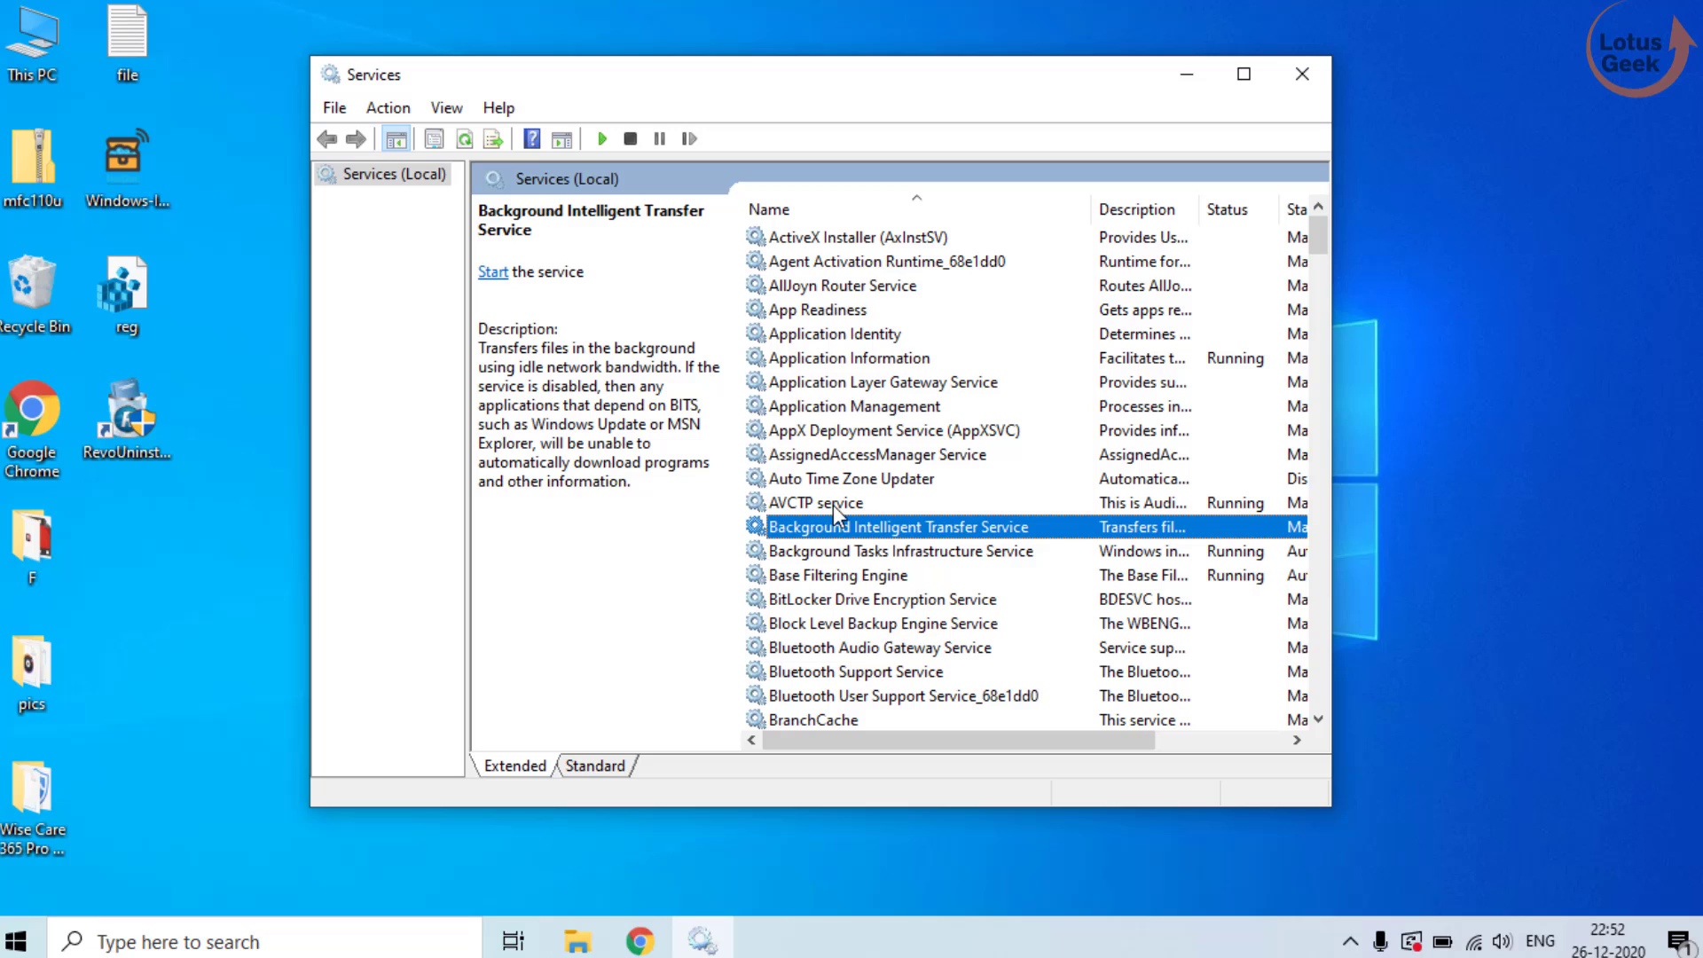
{"action": "left_click", "coordinate": [907, 674]}
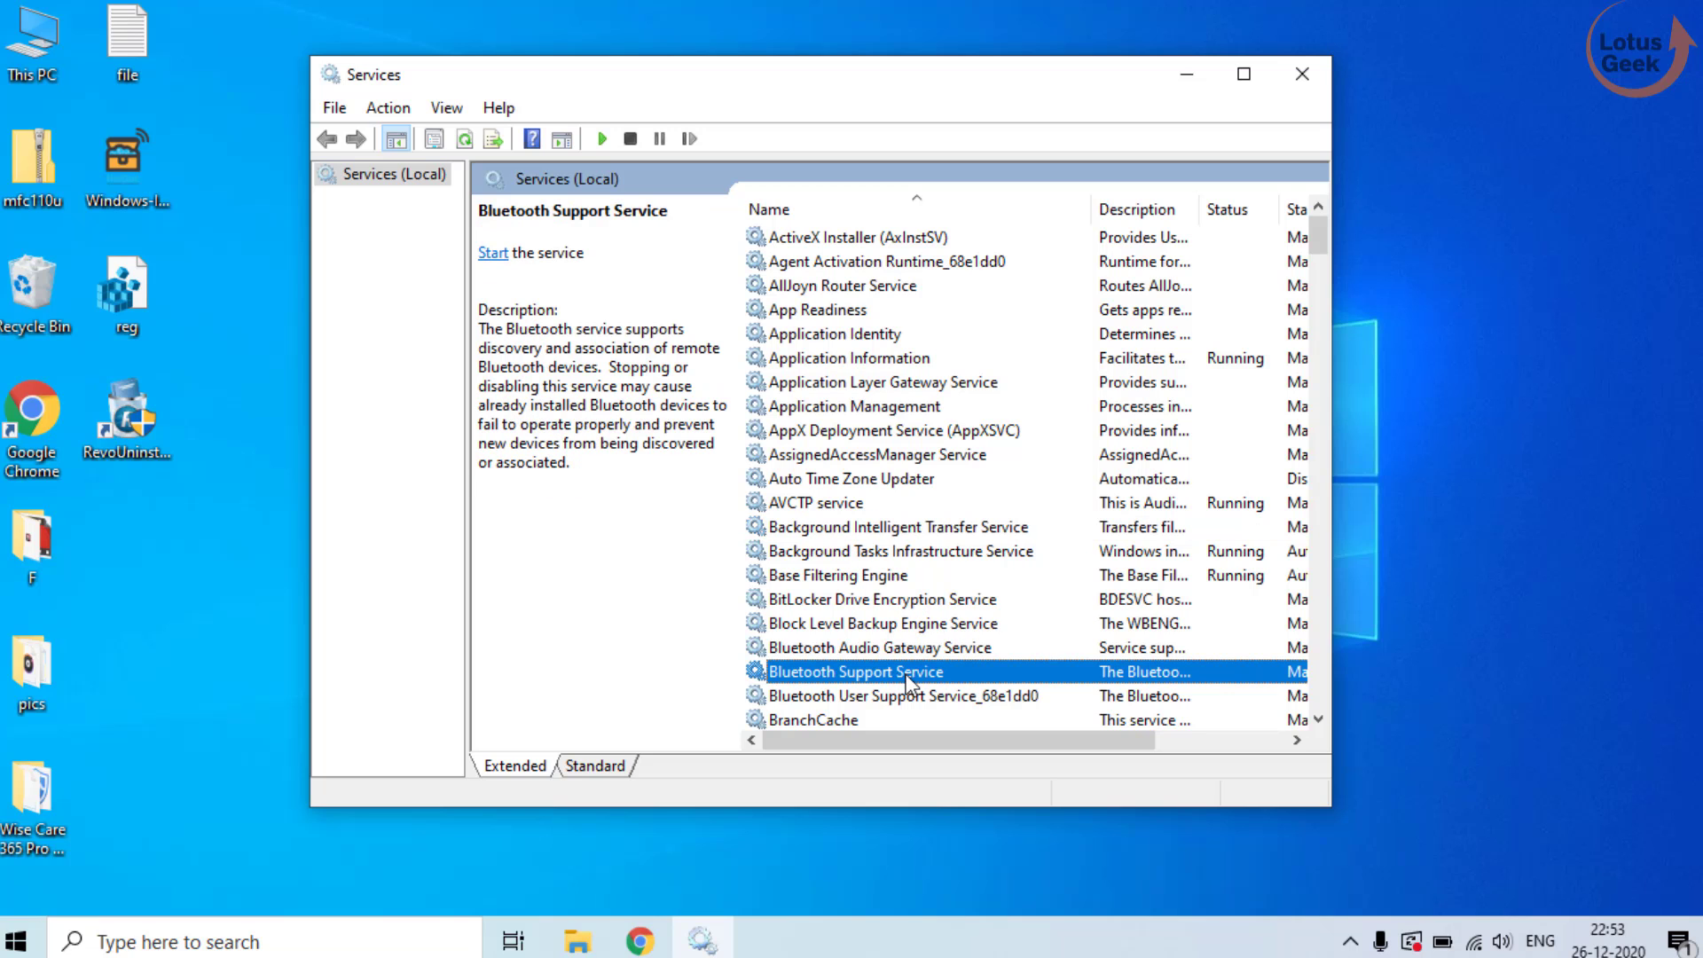
{"action": "double_click", "coordinate": [907, 674]}
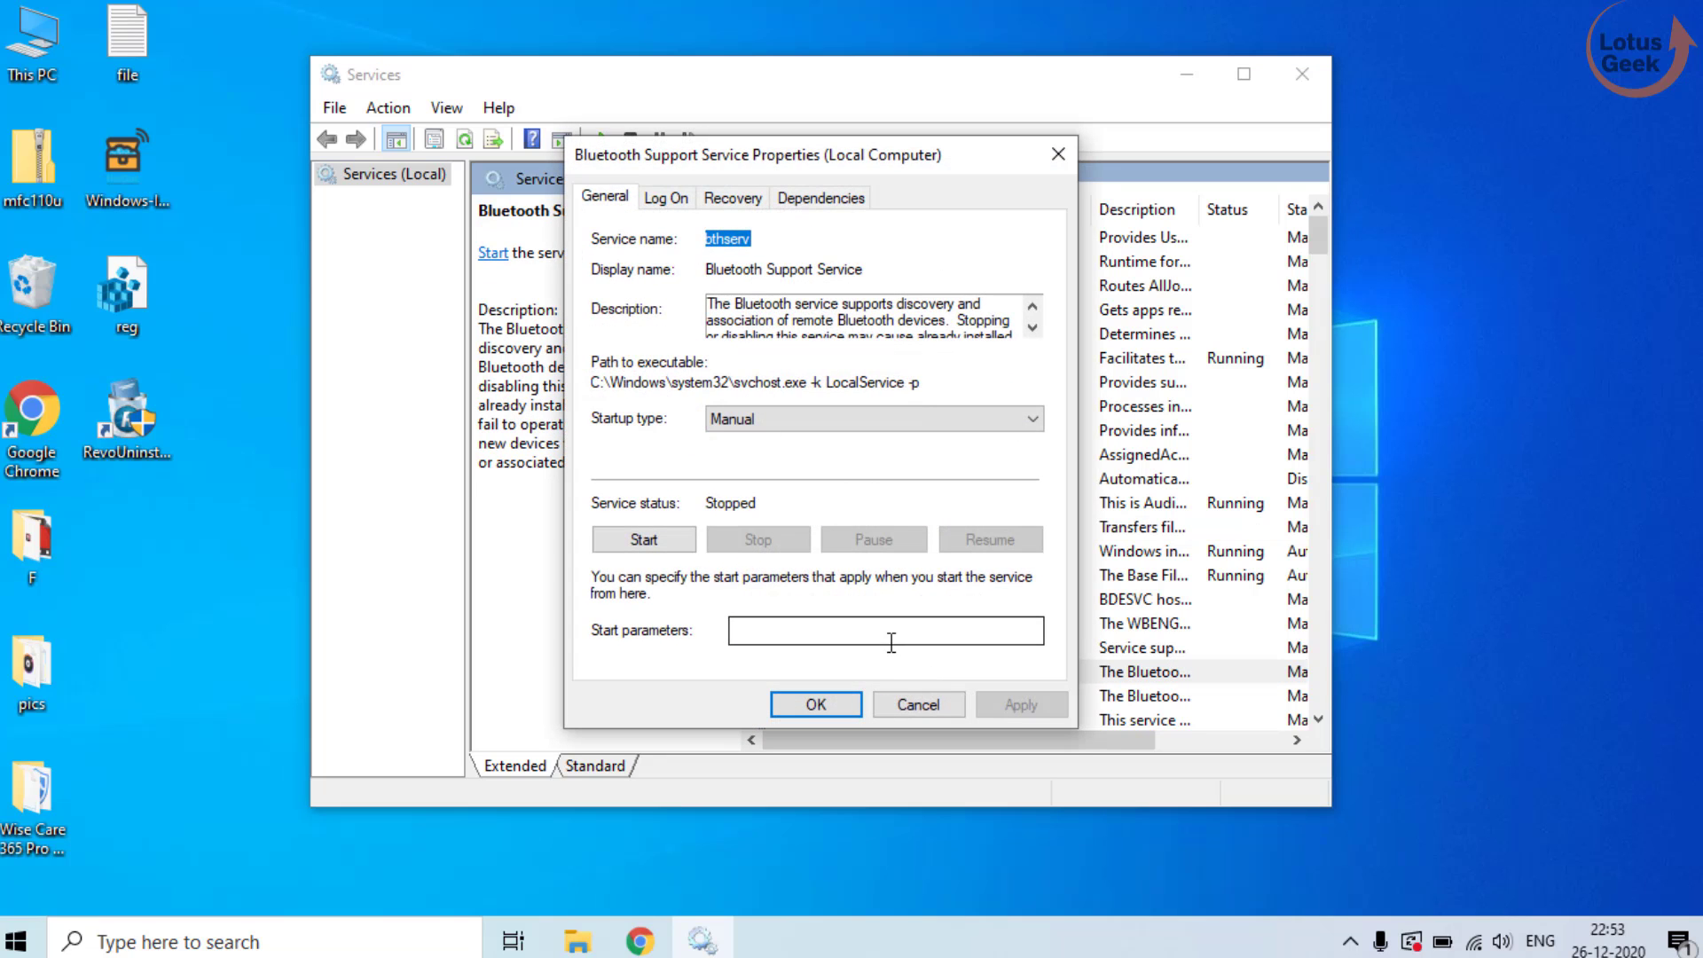
{"action": "left_click", "coordinate": [807, 417]}
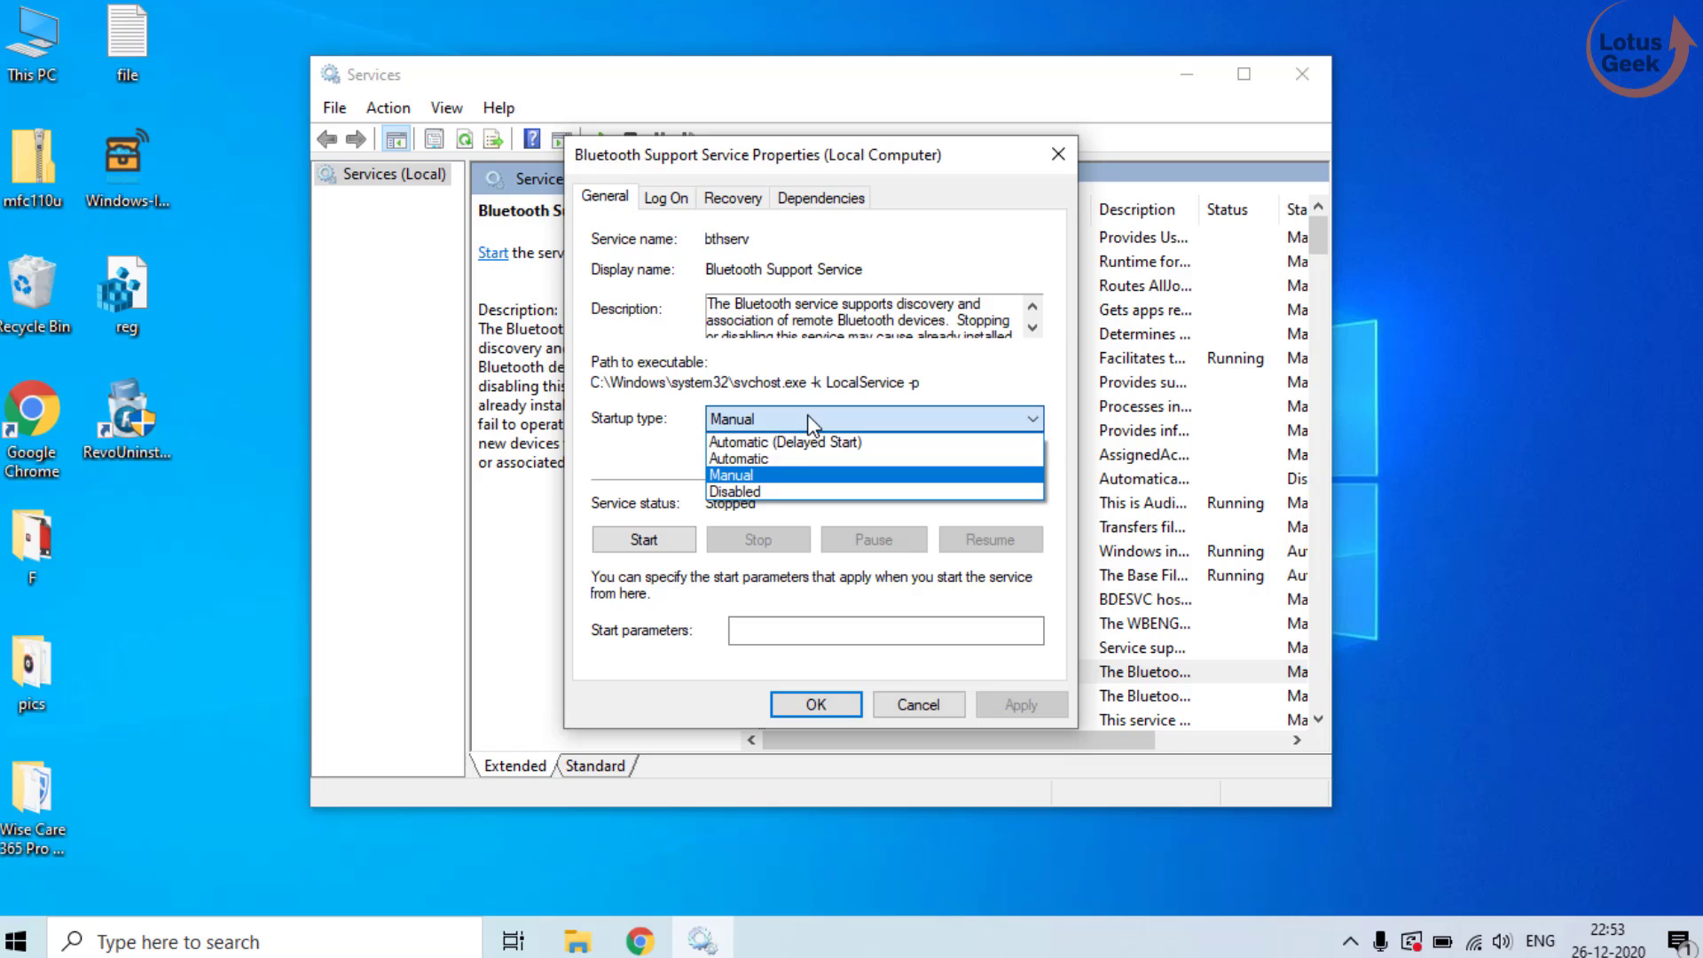
{"action": "left_click", "coordinate": [750, 458]}
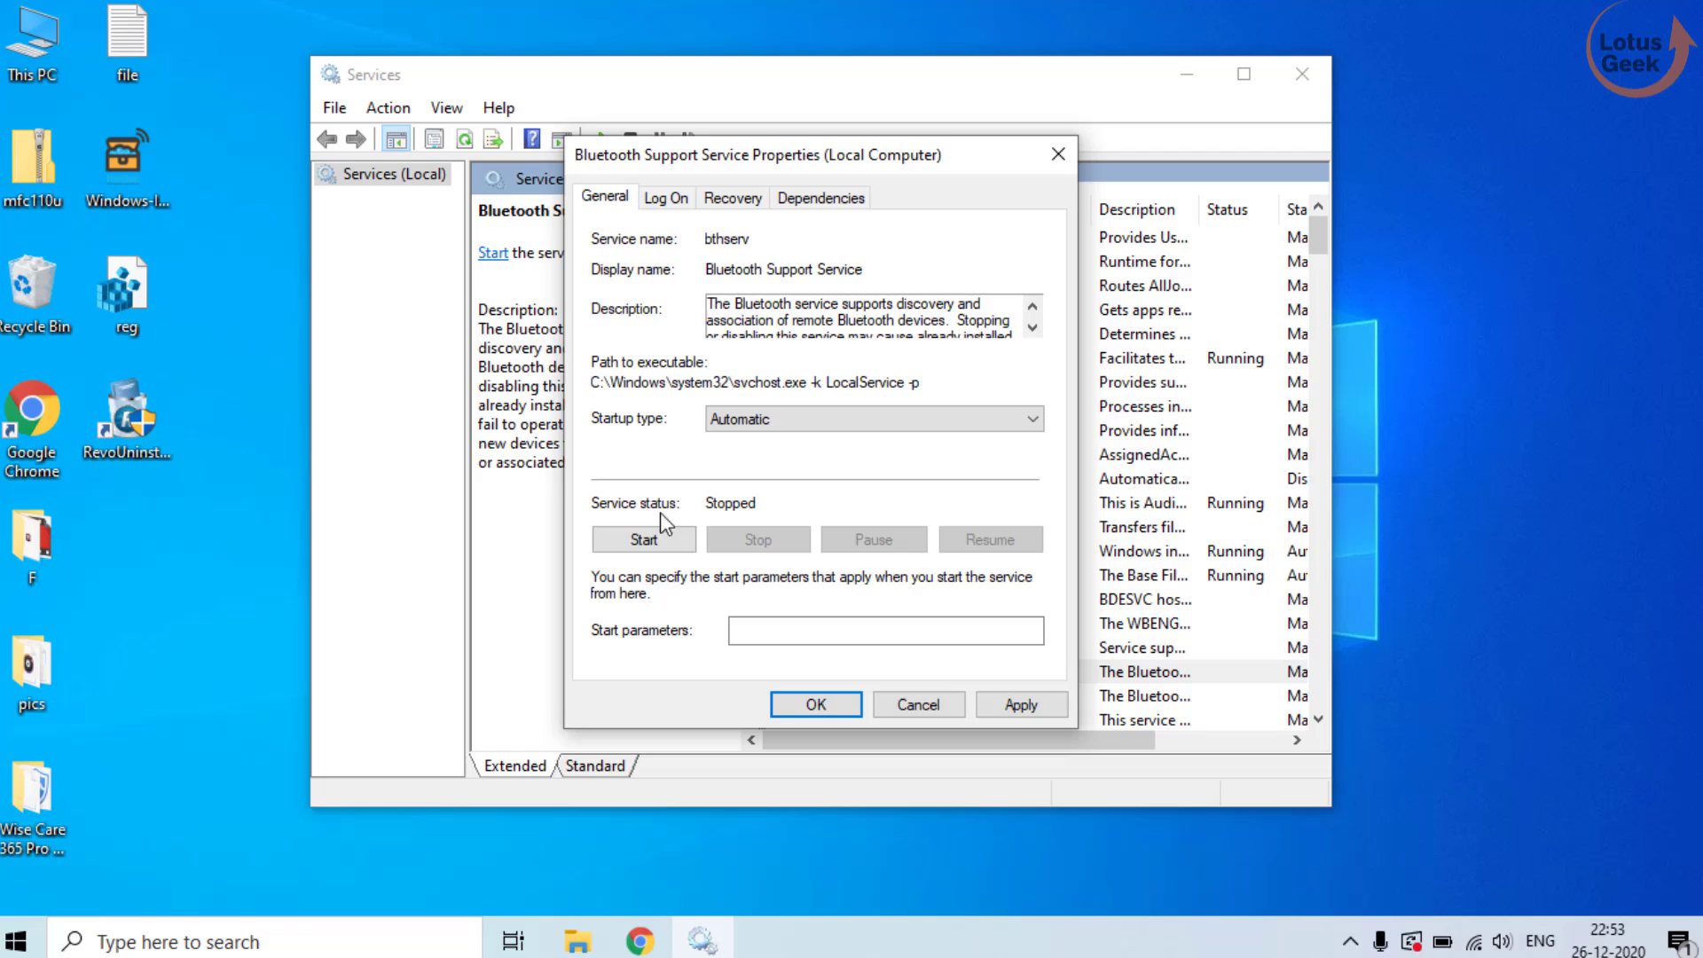
{"action": "left_click", "coordinate": [680, 551]}
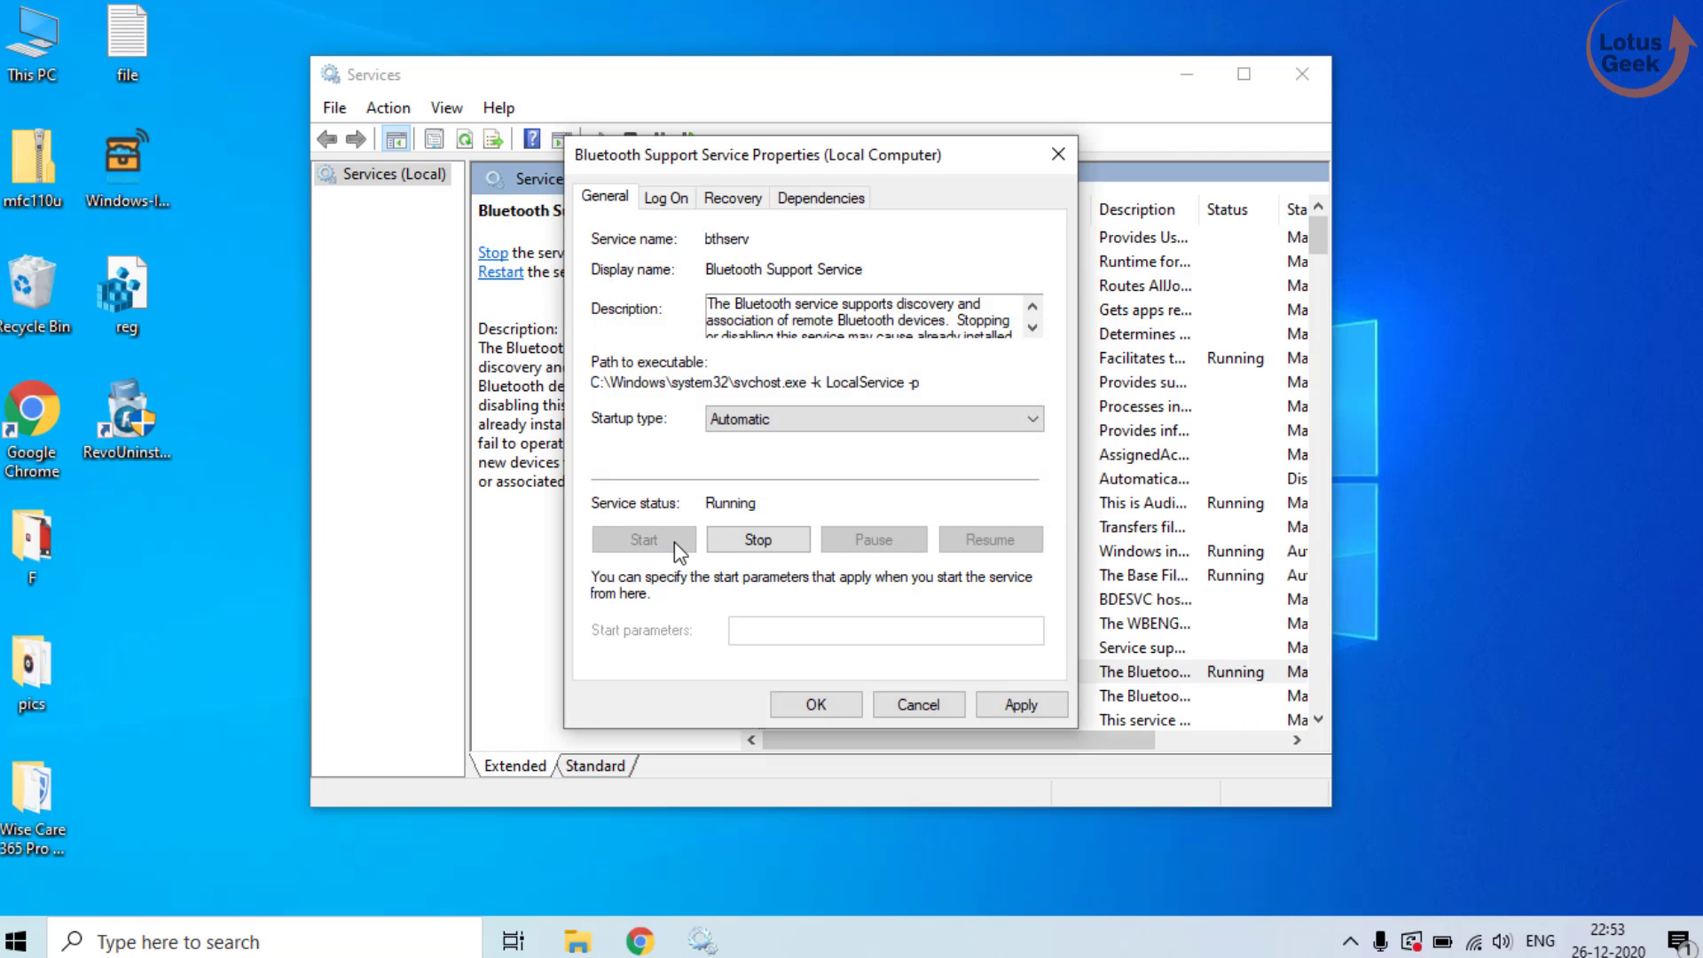
{"action": "left_click", "coordinate": [1015, 700]}
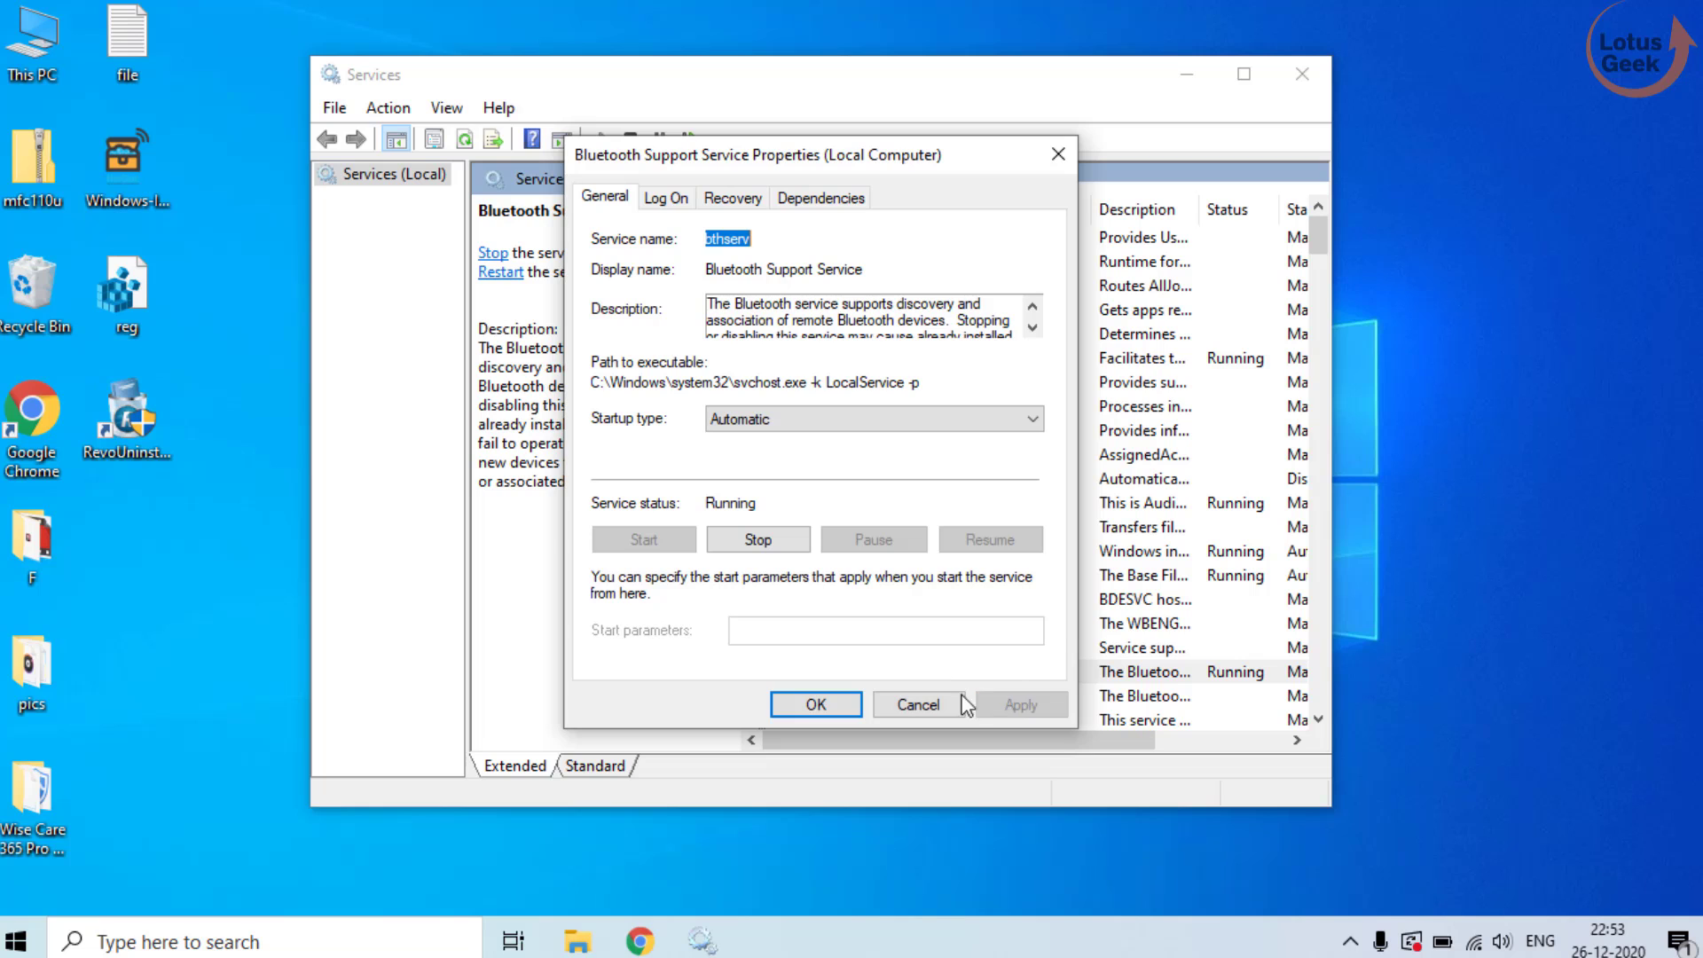
{"action": "left_click", "coordinate": [842, 703]}
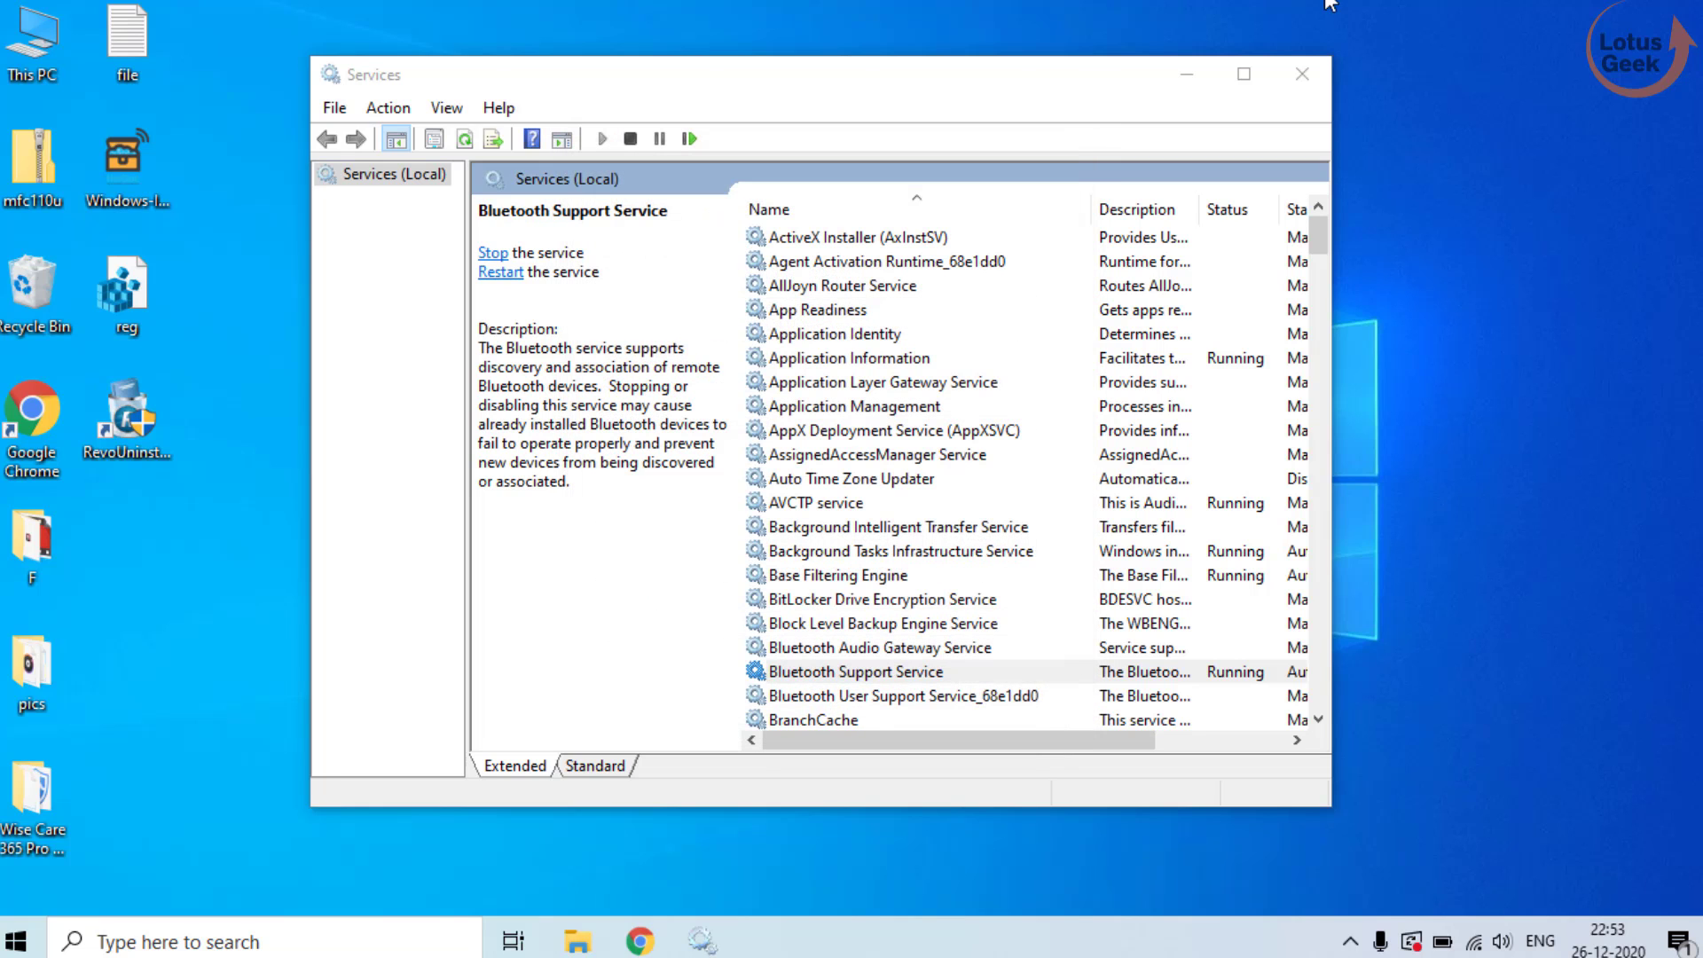
Minimise Services and go to Settings > Update & Security > Troubleshoot > Additional troubleshooters
{"action": "left_click", "coordinate": [1185, 76]}
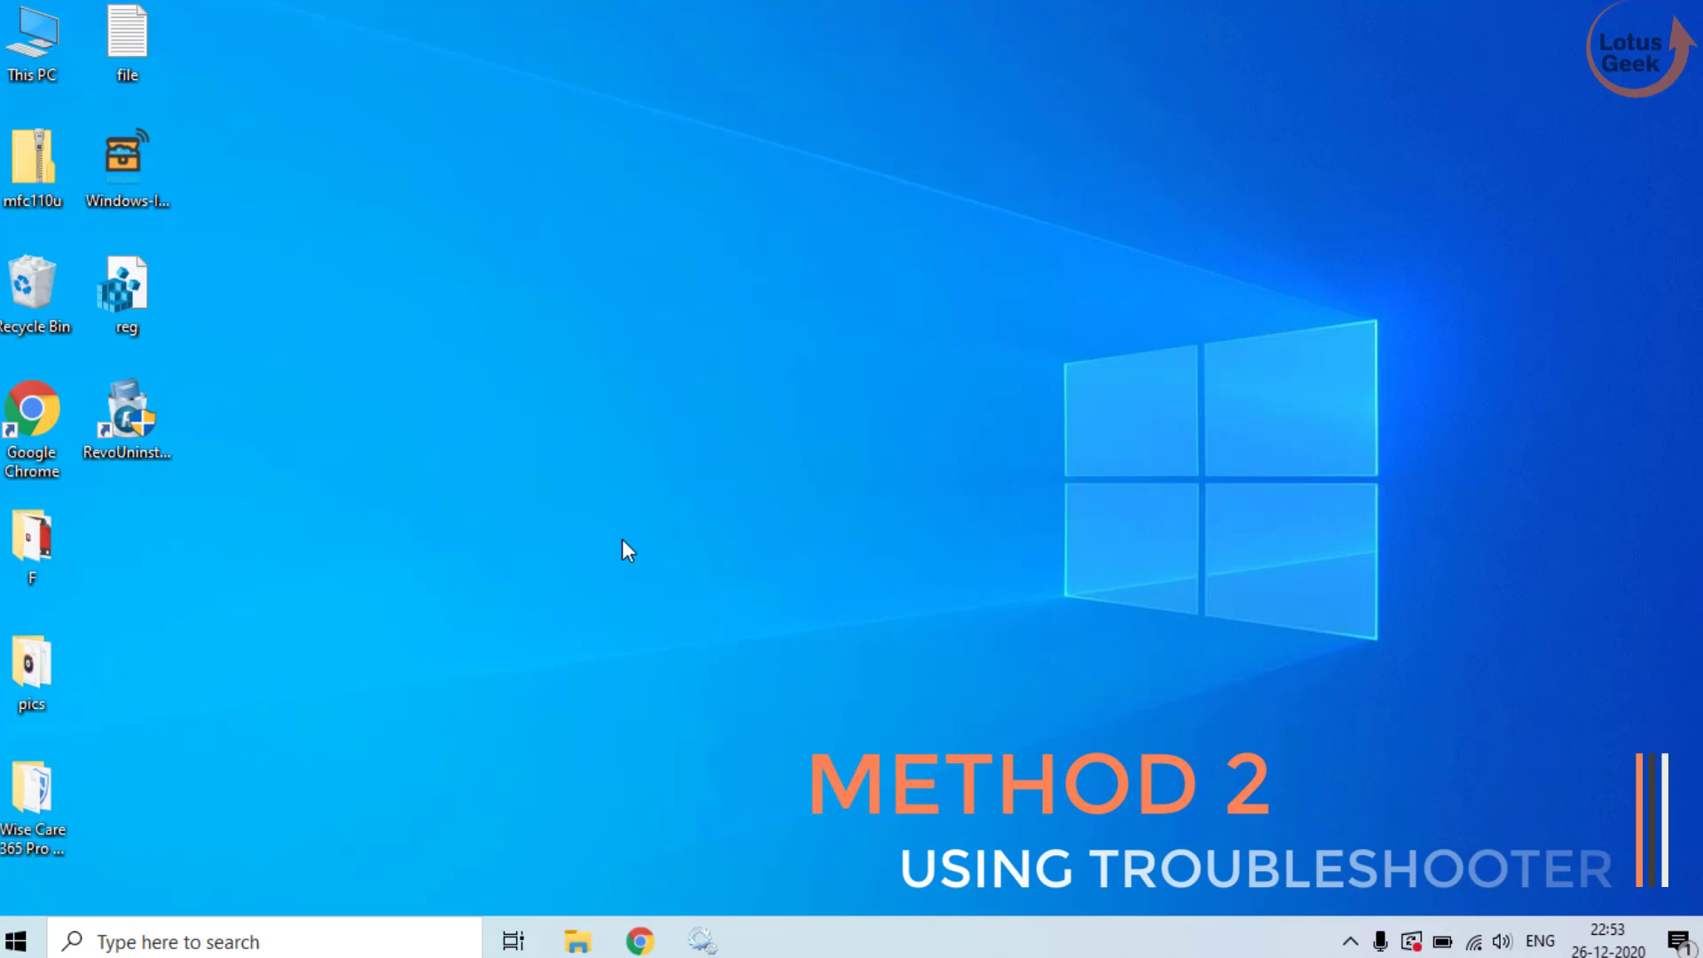
{"action": "key", "text": "super+i"}
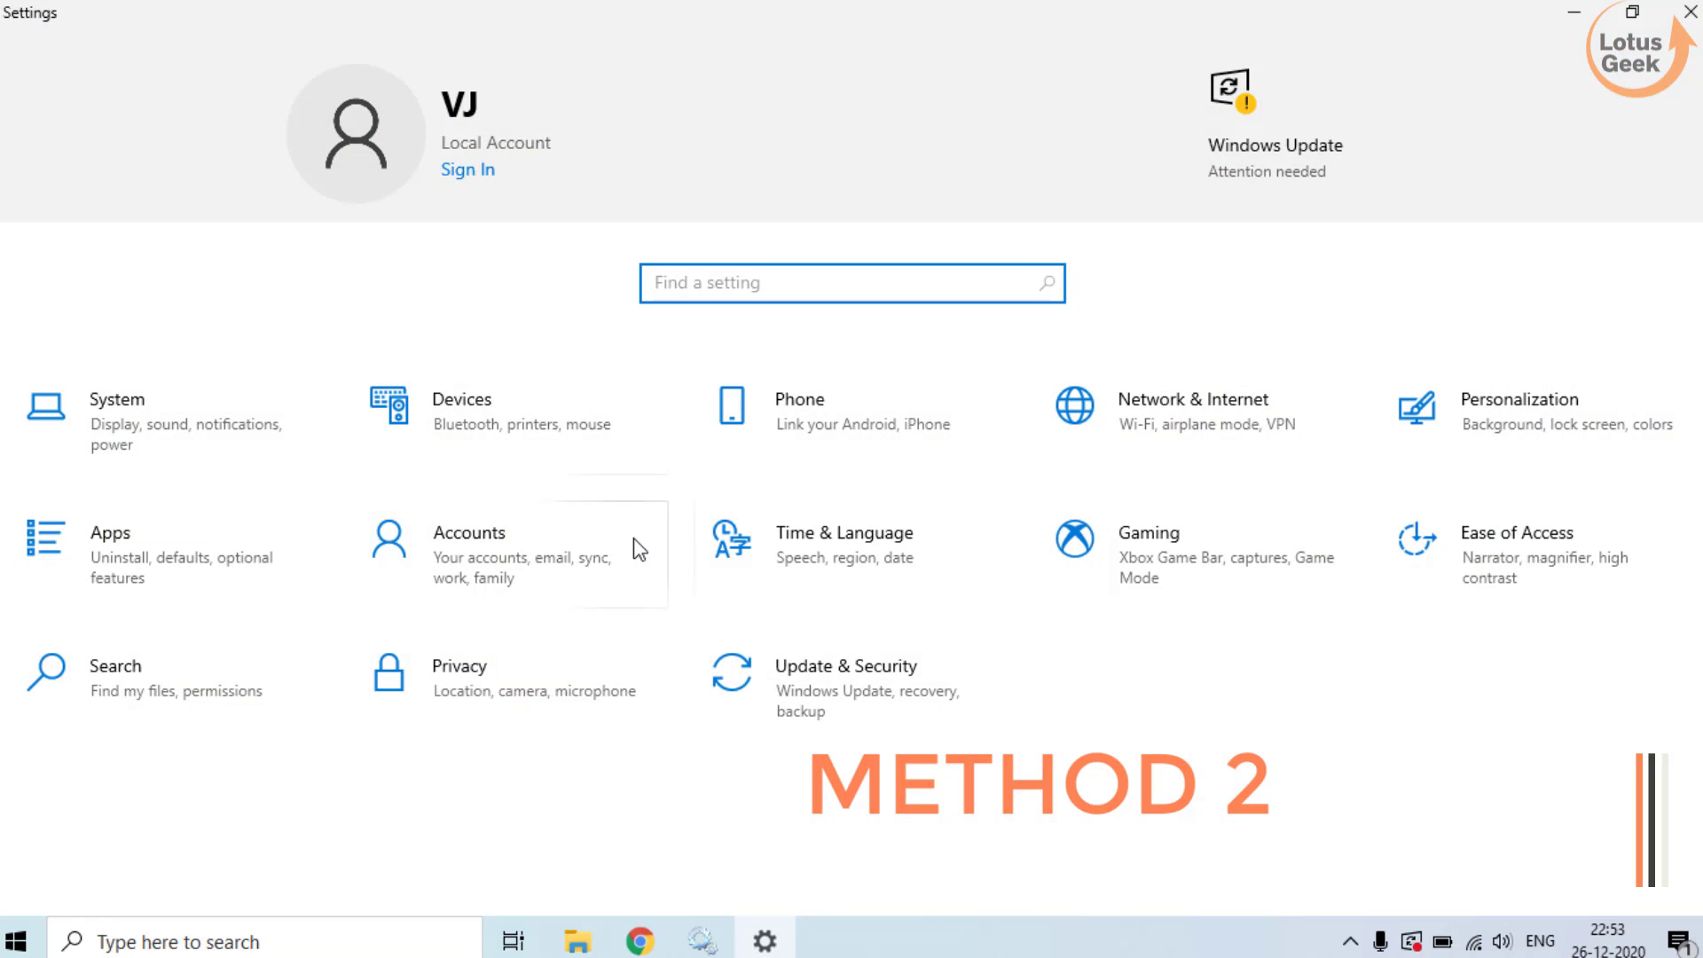
{"action": "left_click", "coordinate": [852, 710]}
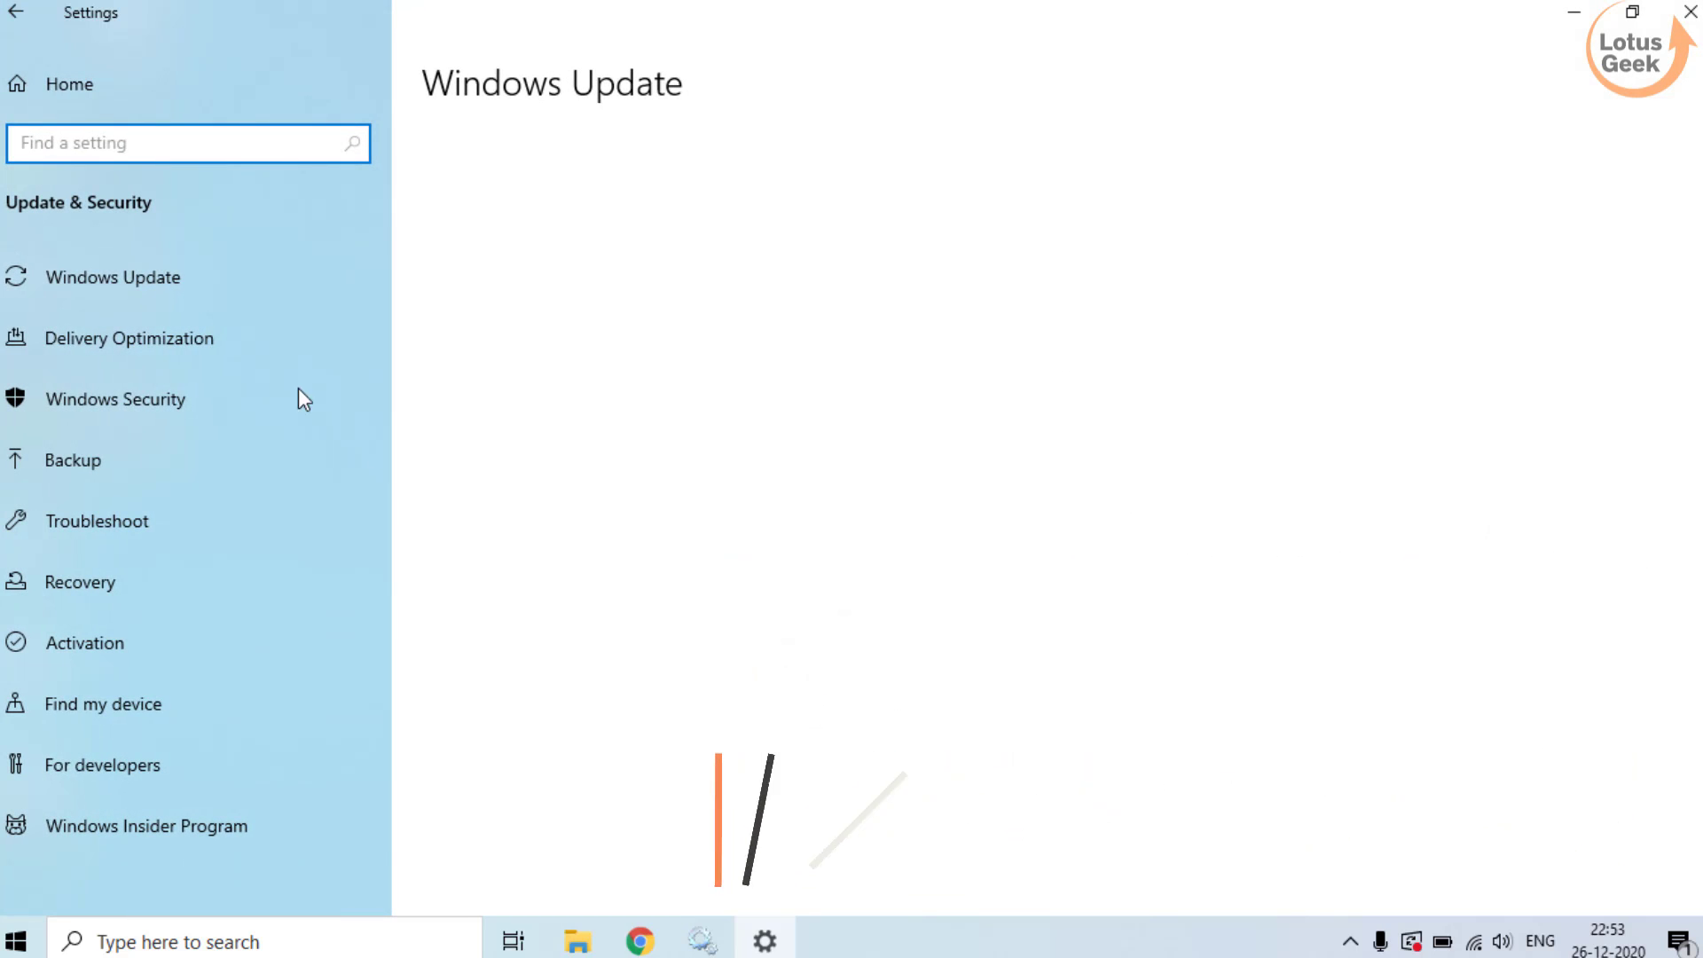
{"action": "left_click", "coordinate": [134, 534]}
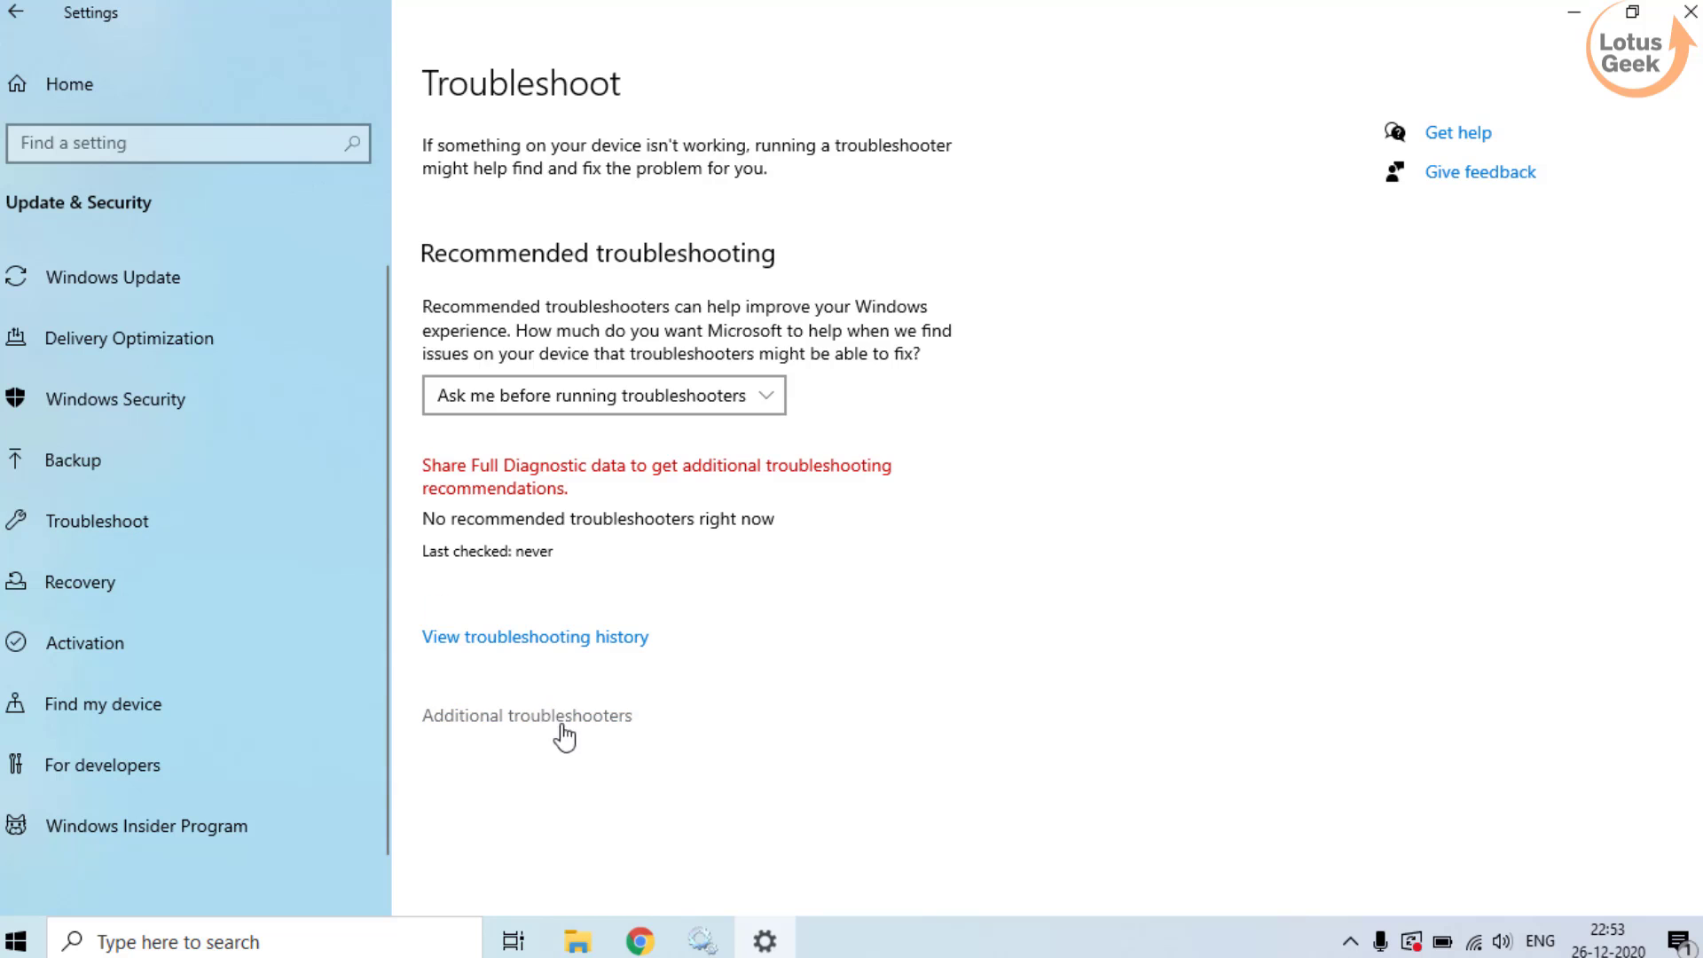
{"action": "left_click", "coordinate": [549, 734]}
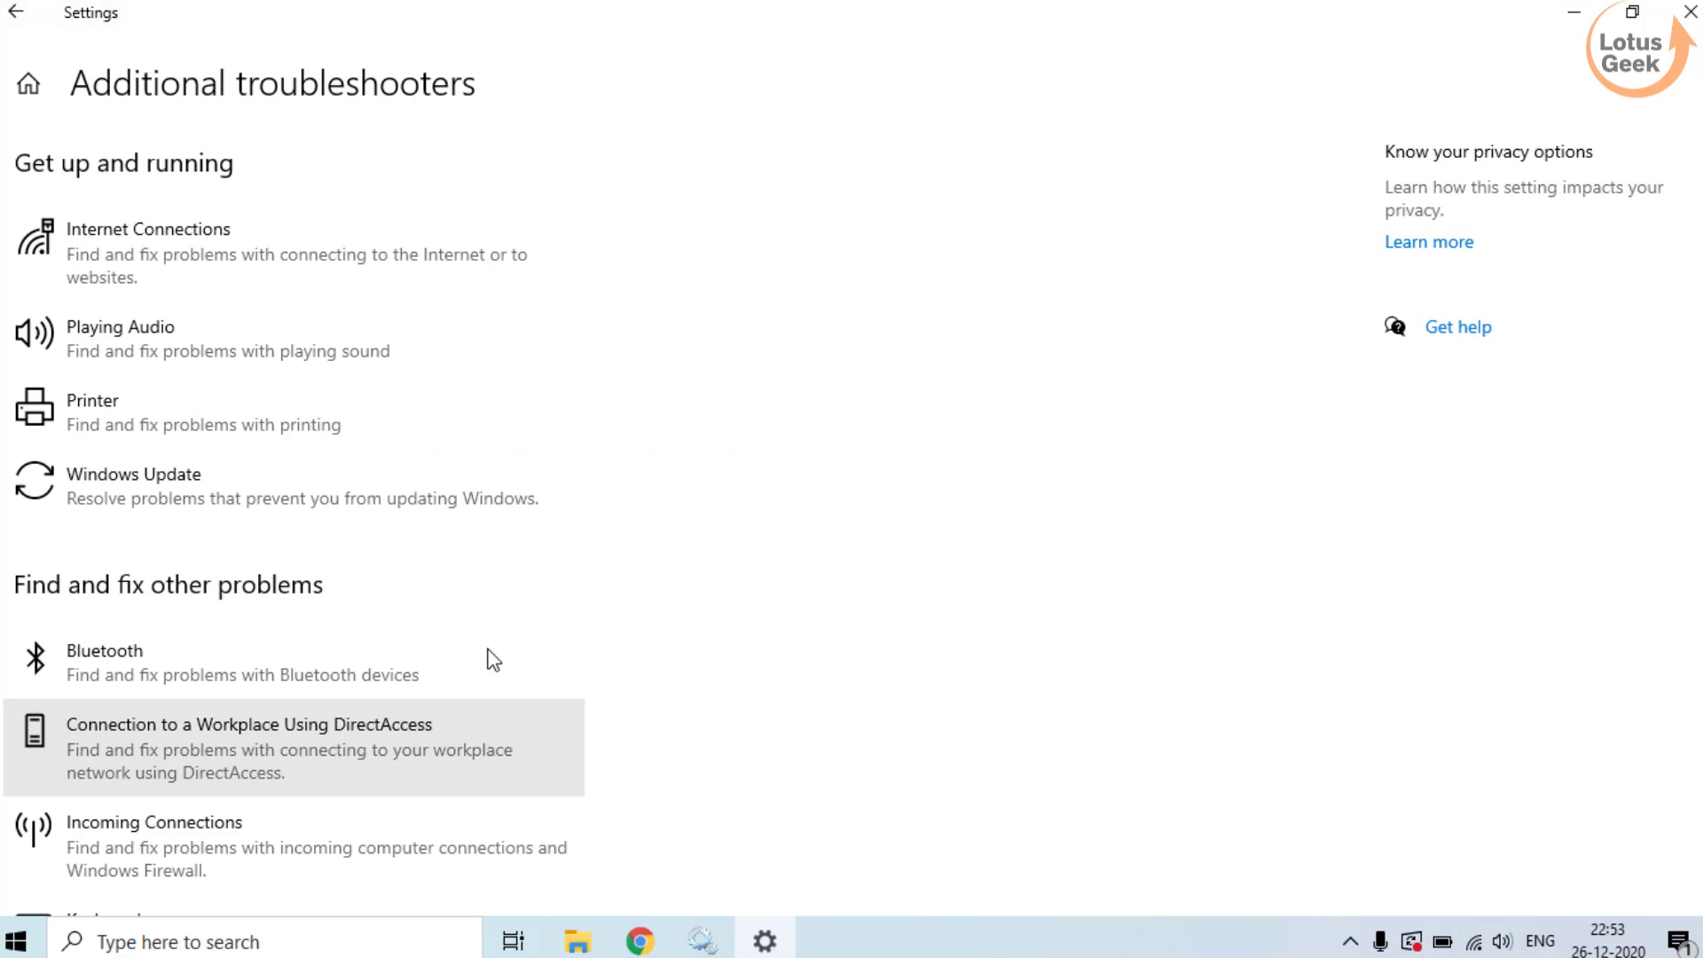
Expand the Bluetooth entry under Find and fix other problems
{"action": "left_click", "coordinate": [248, 670]}
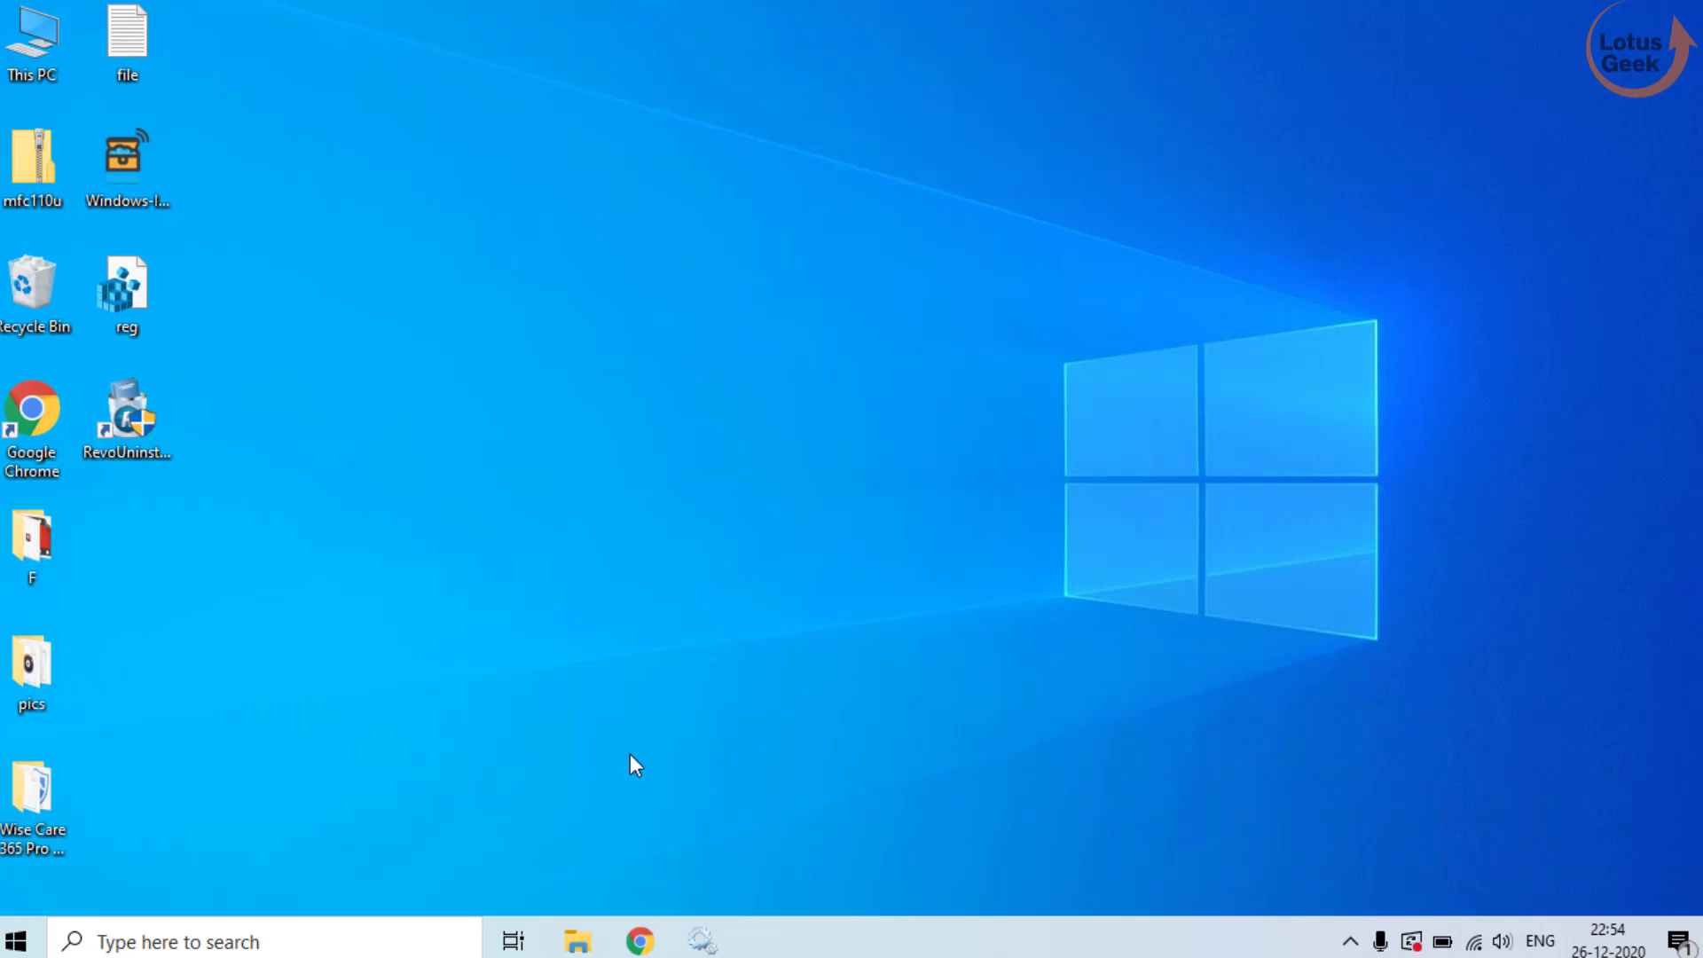
Download and save the Intel Driver & Support Assistant installer from Chrome, then minimise Chrome
{"action": "left_click", "coordinate": [638, 944]}
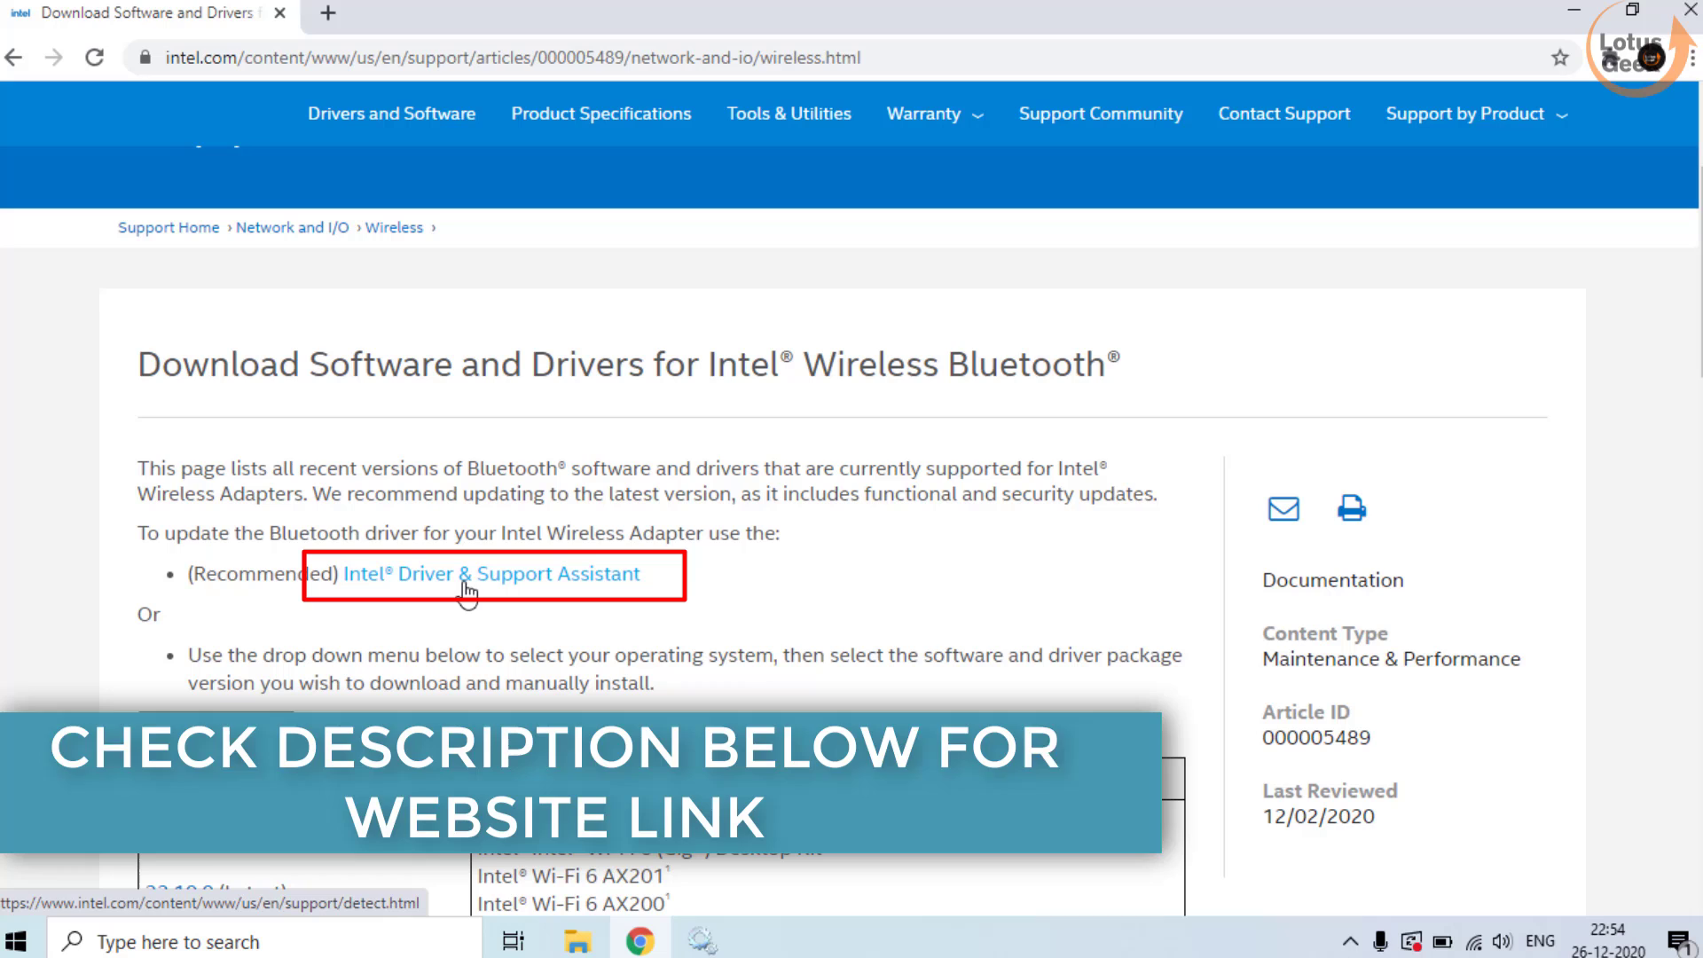
{"action": "left_click", "coordinate": [513, 581]}
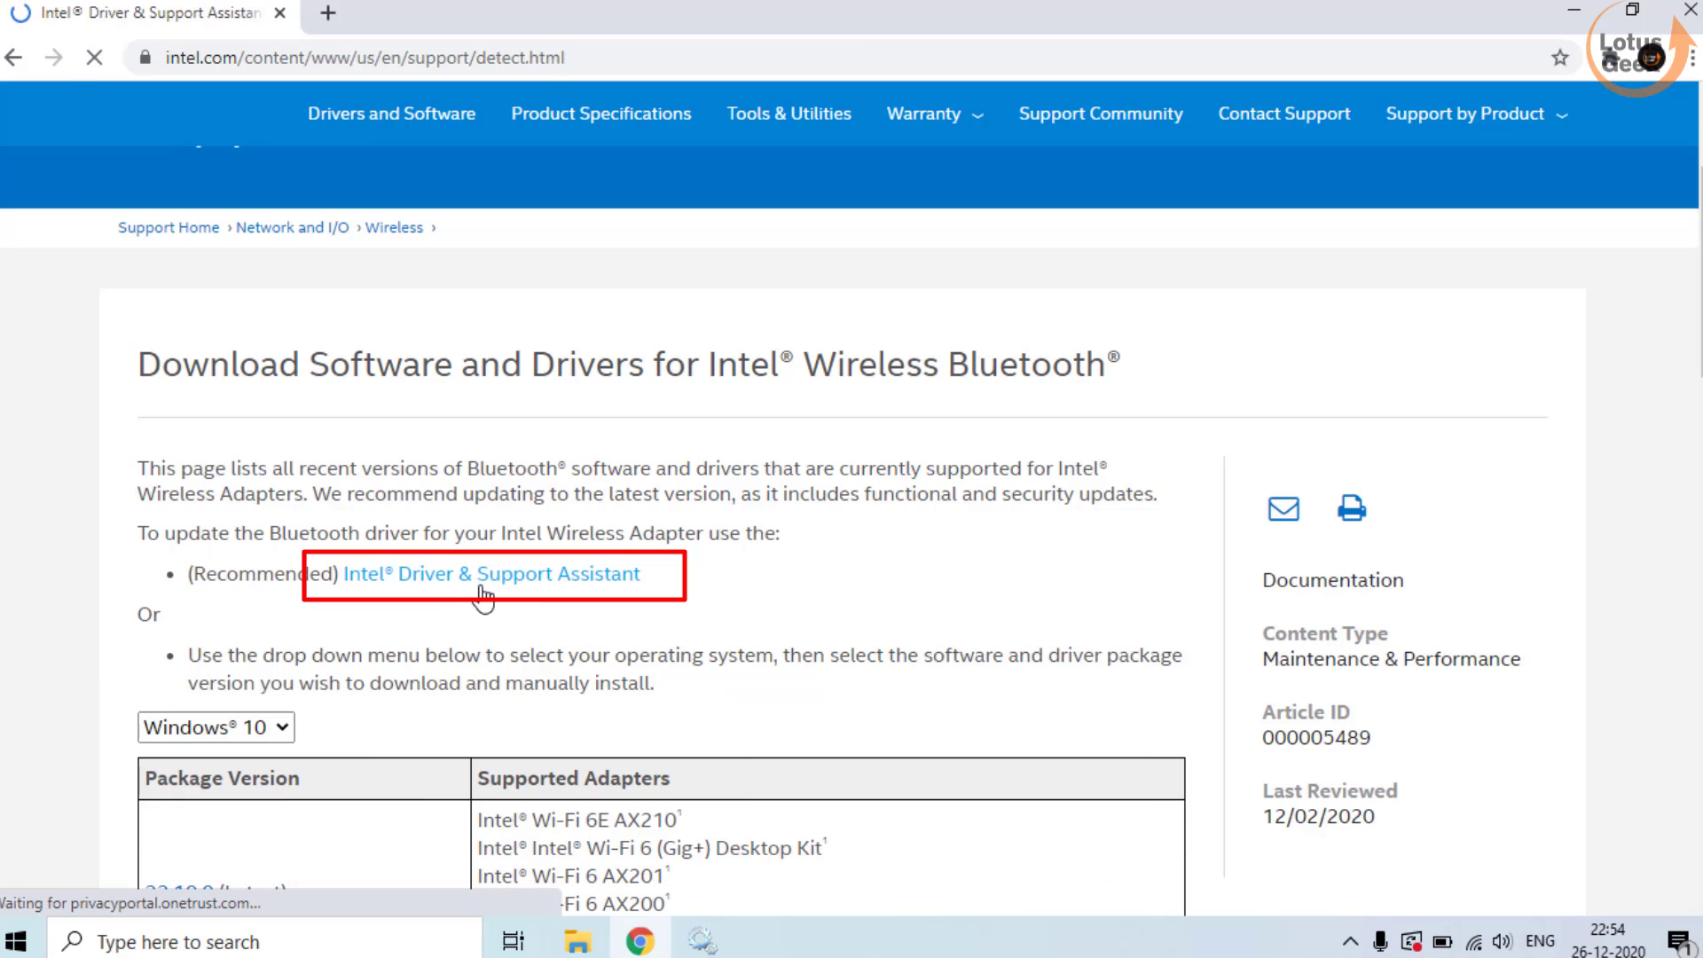
{"action": "scroll", "coordinate": [523, 581], "scroll_direction": "down", "scroll_amount": 3}
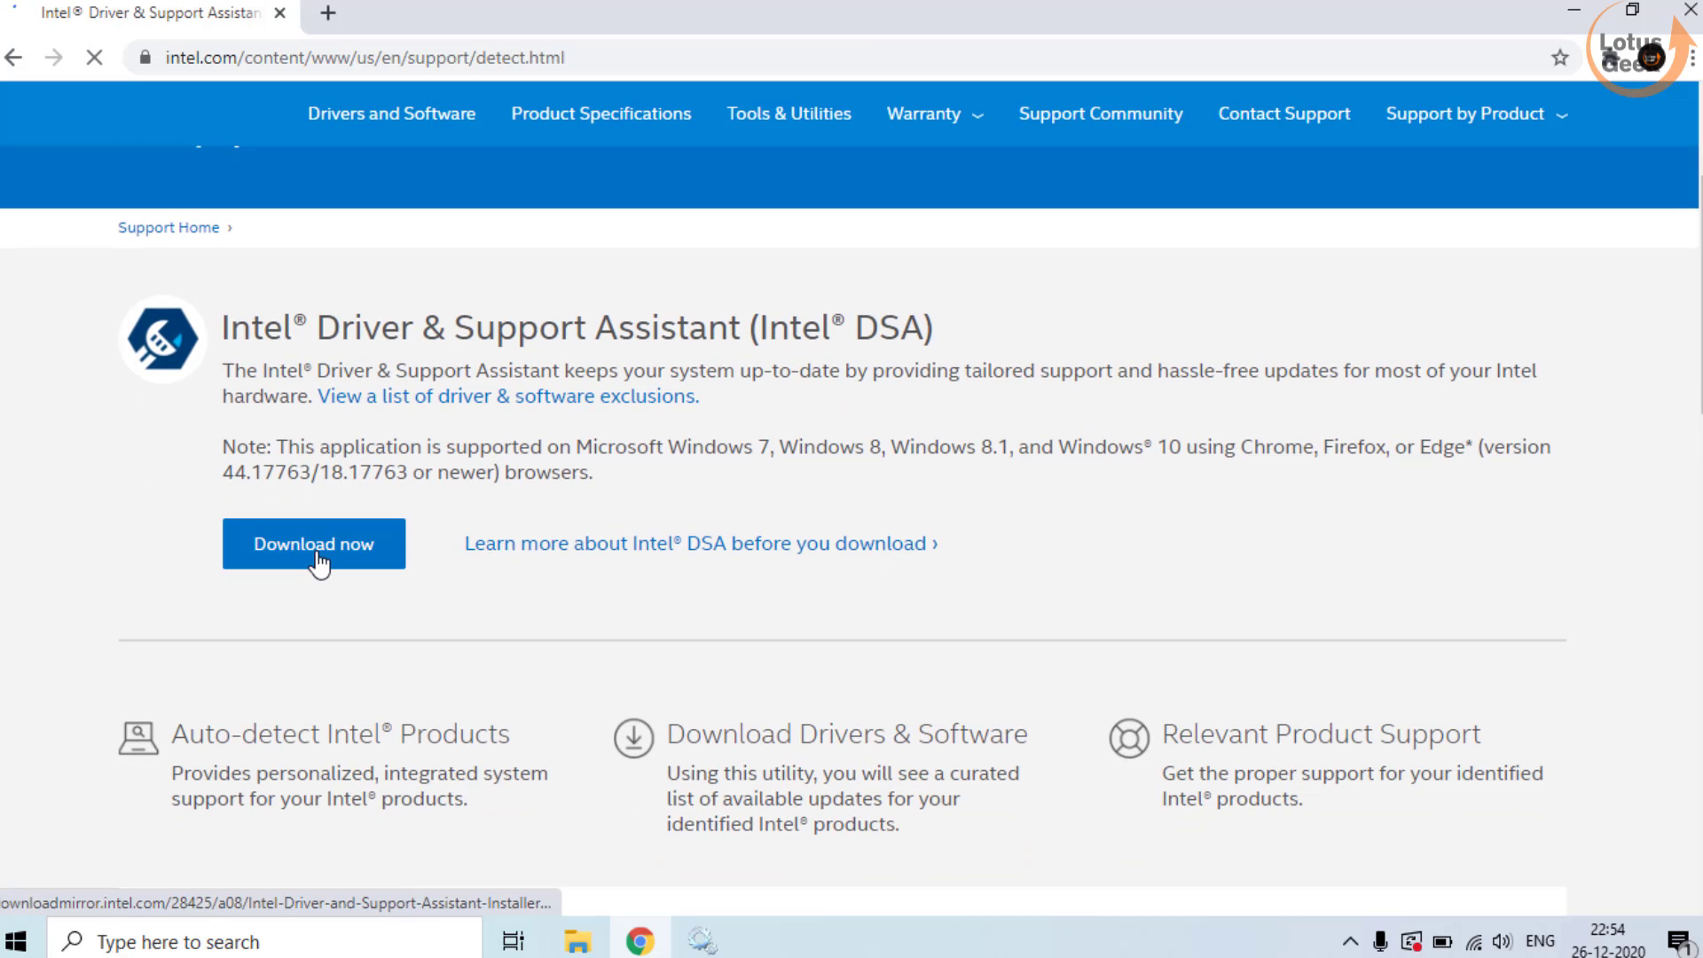
{"action": "left_click", "coordinate": [306, 550]}
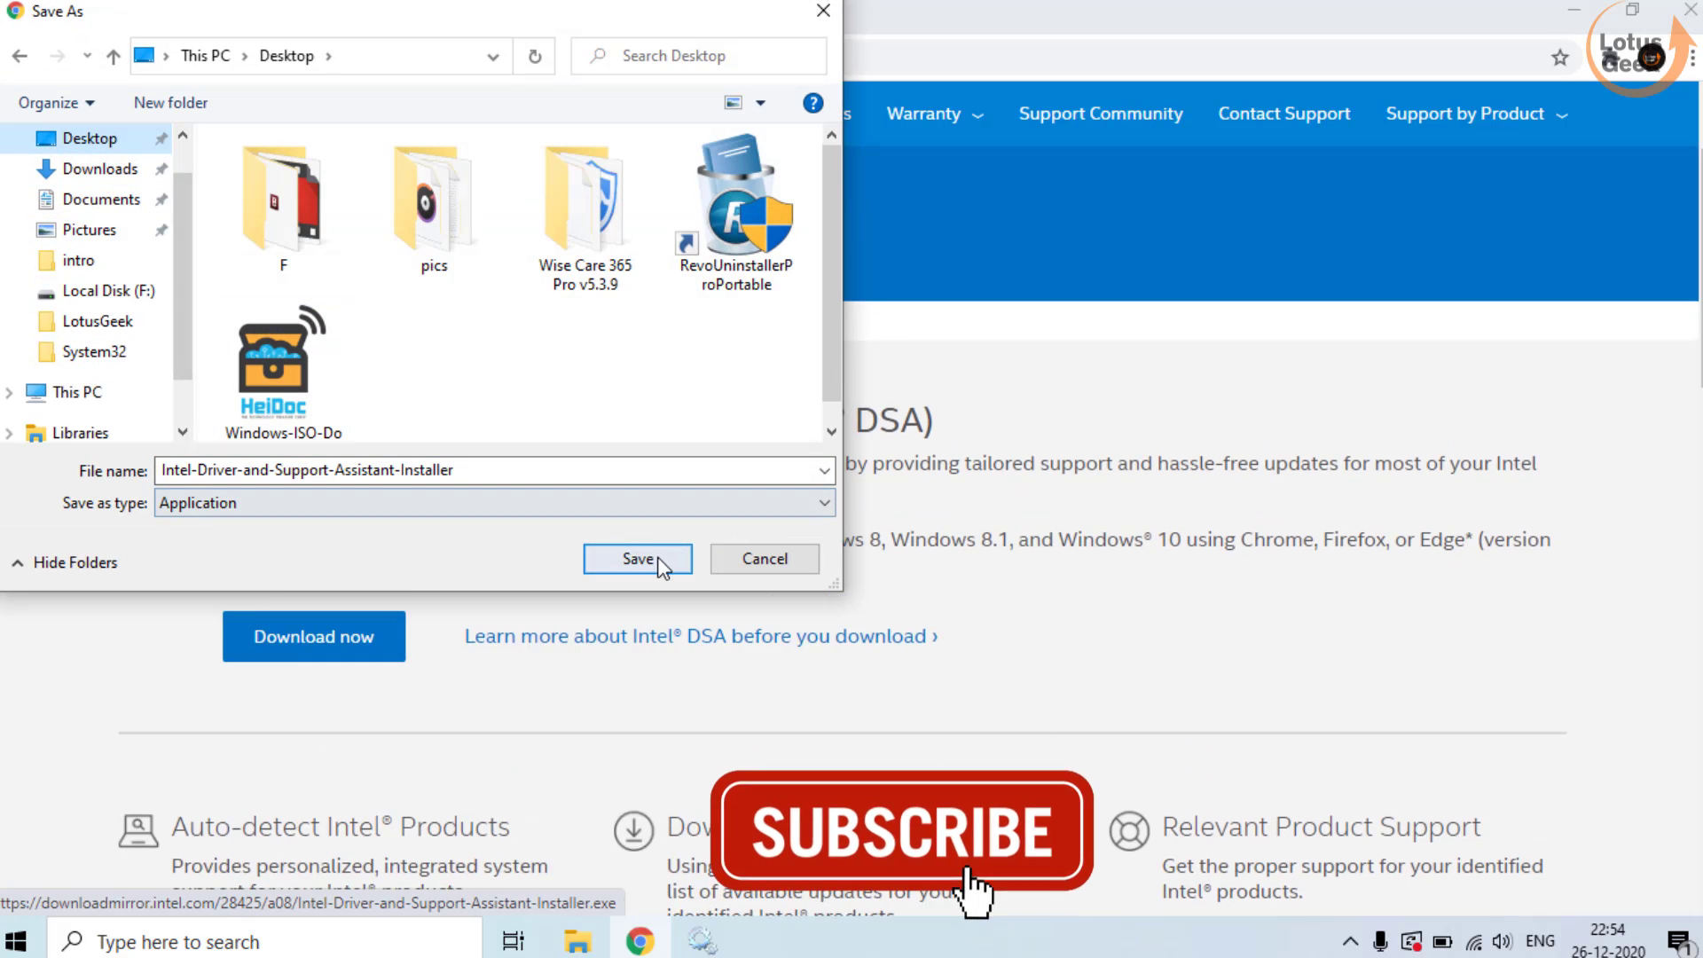
{"action": "left_click", "coordinate": [654, 559]}
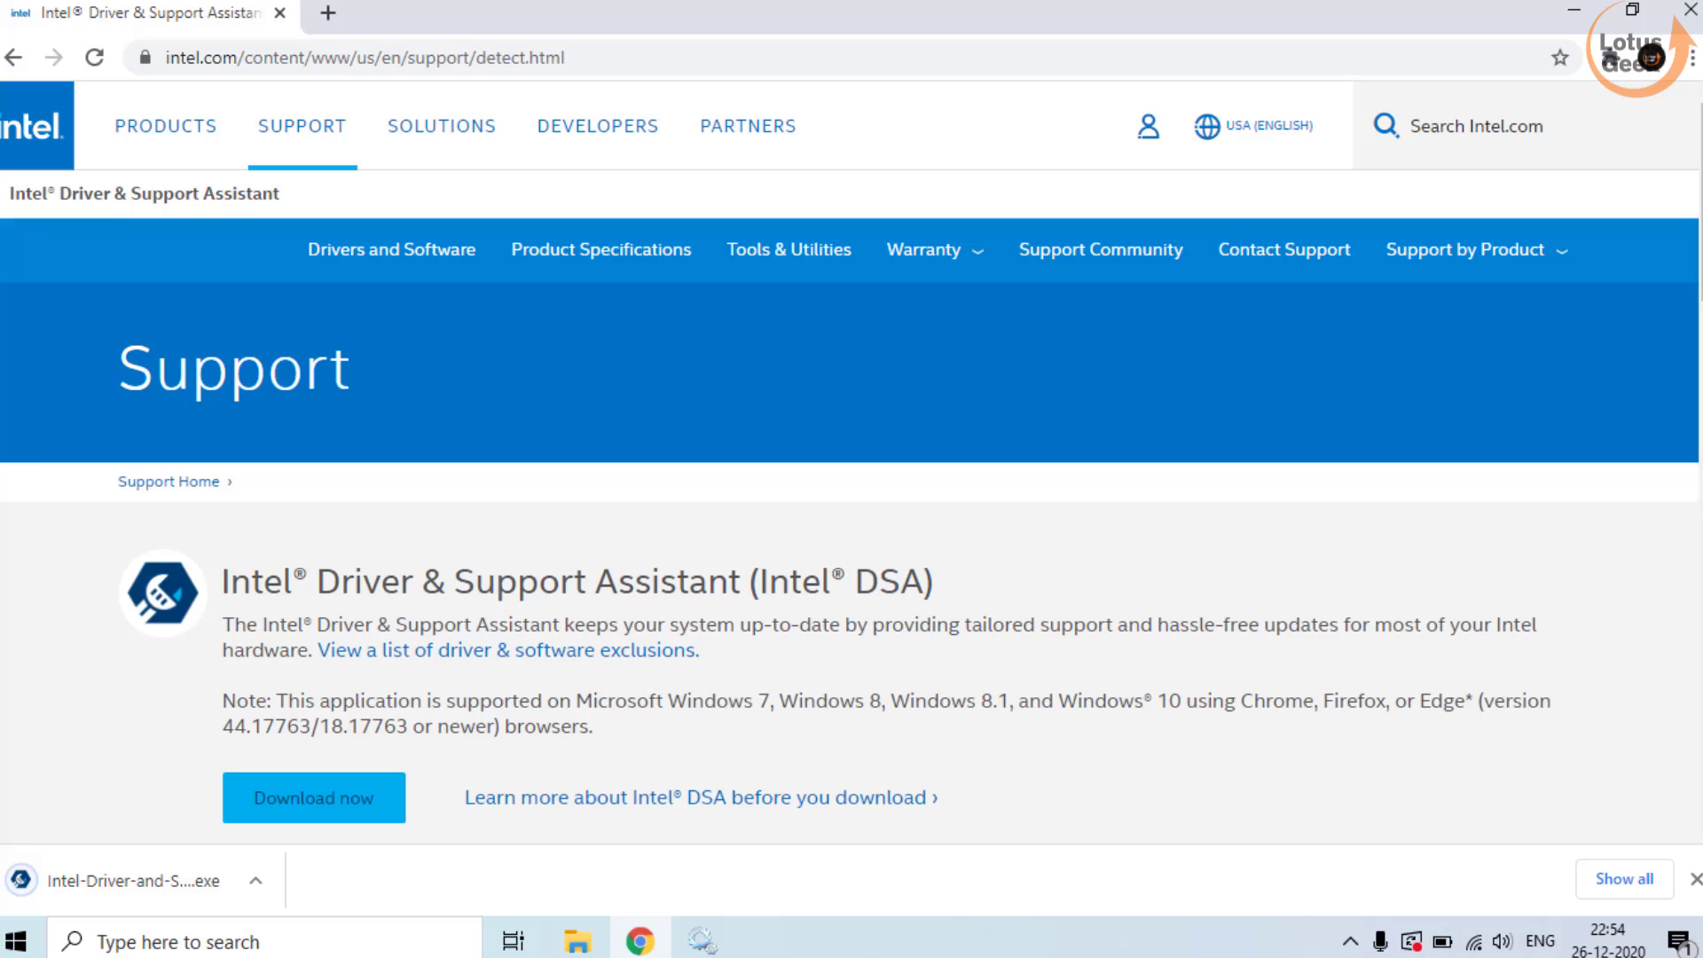
{"action": "left_click", "coordinate": [1576, 12]}
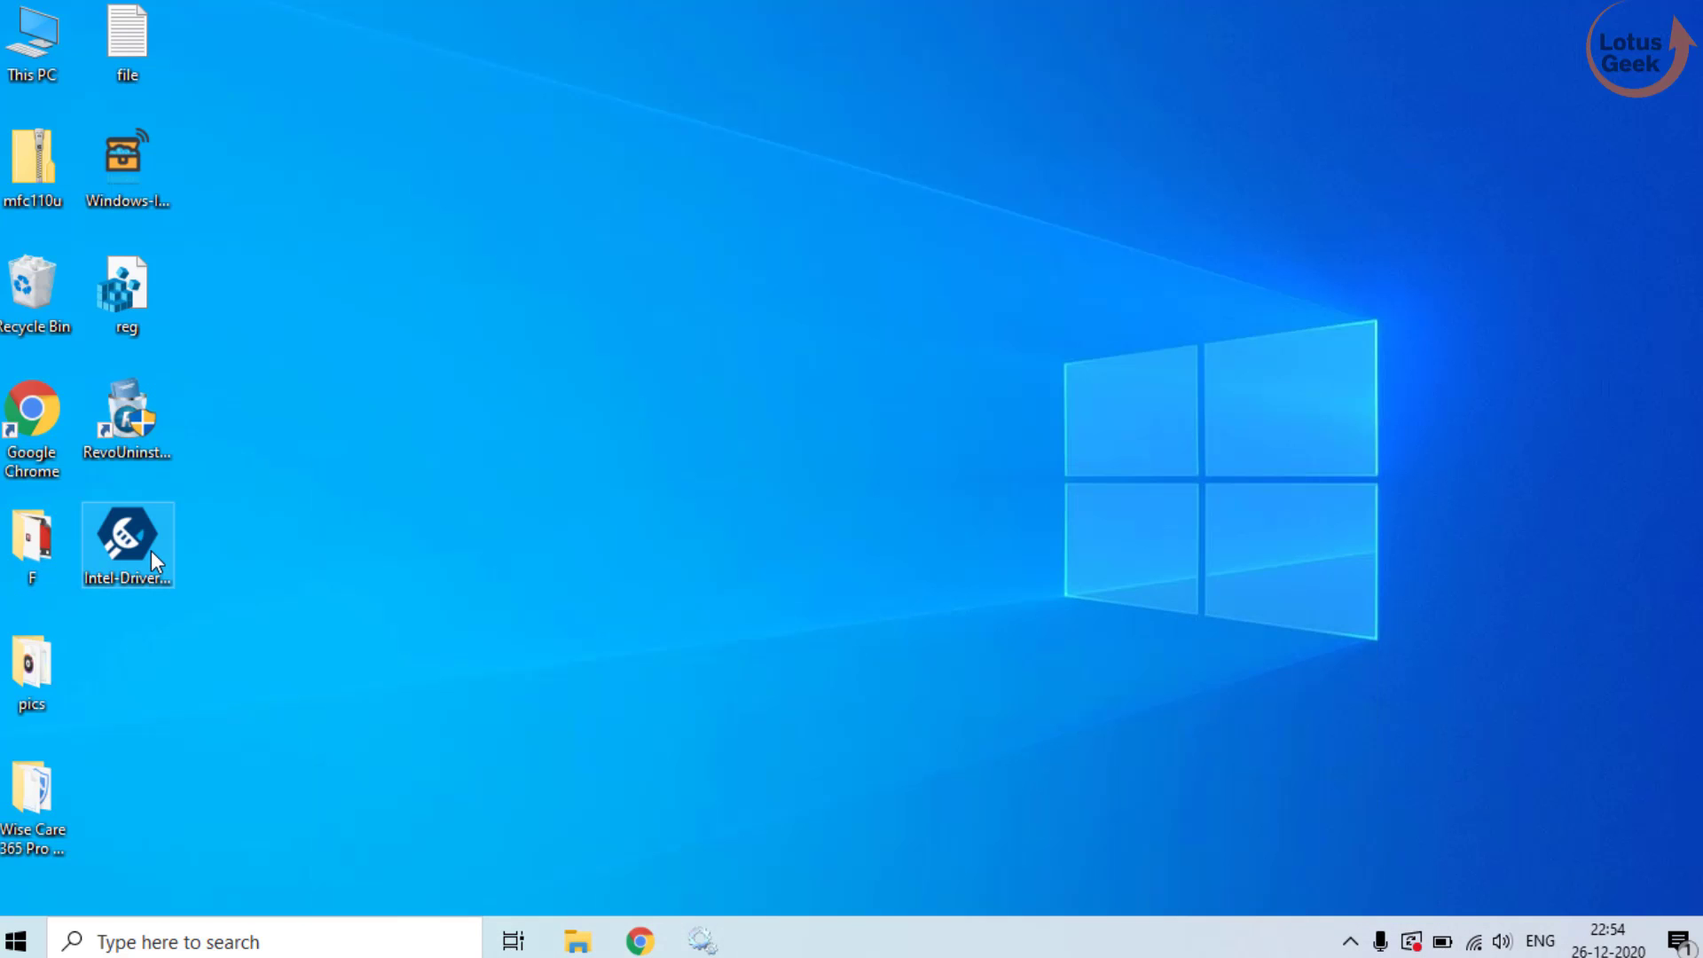
{"action": "left_click", "coordinate": [151, 551]}
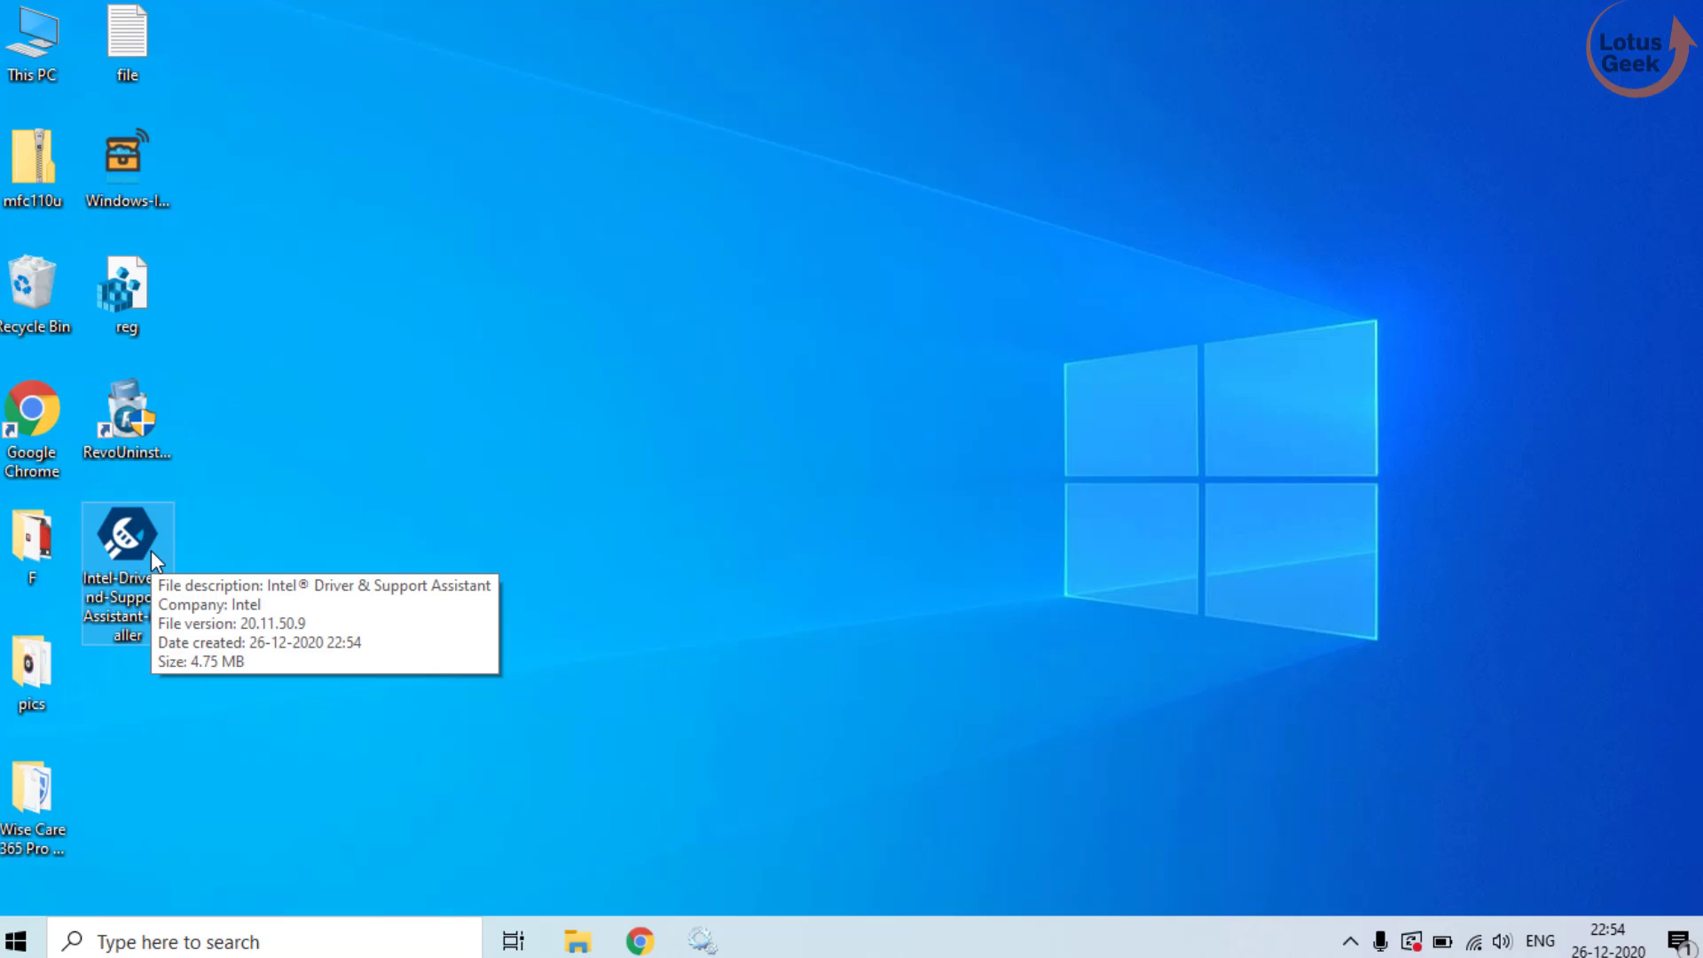
{"action": "left_click", "coordinate": [613, 614]}
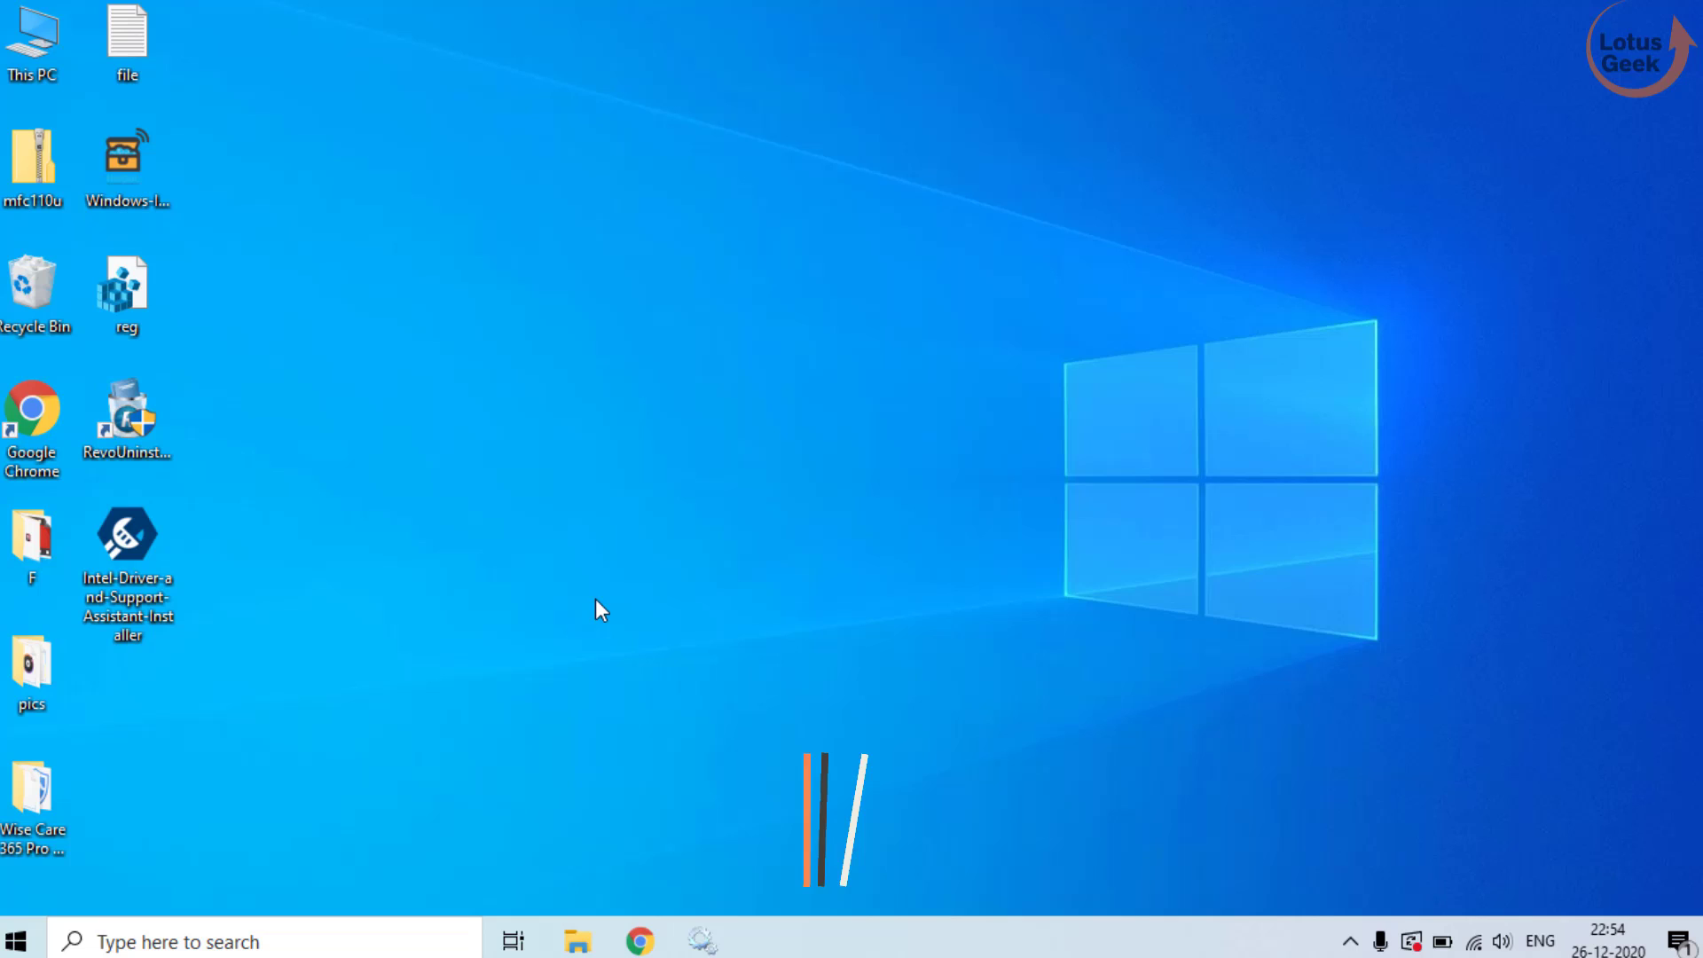
Search for 'device manager' and launch Device Manager
{"action": "left_click", "coordinate": [5, 945]}
{"action": "type", "text": "de"}
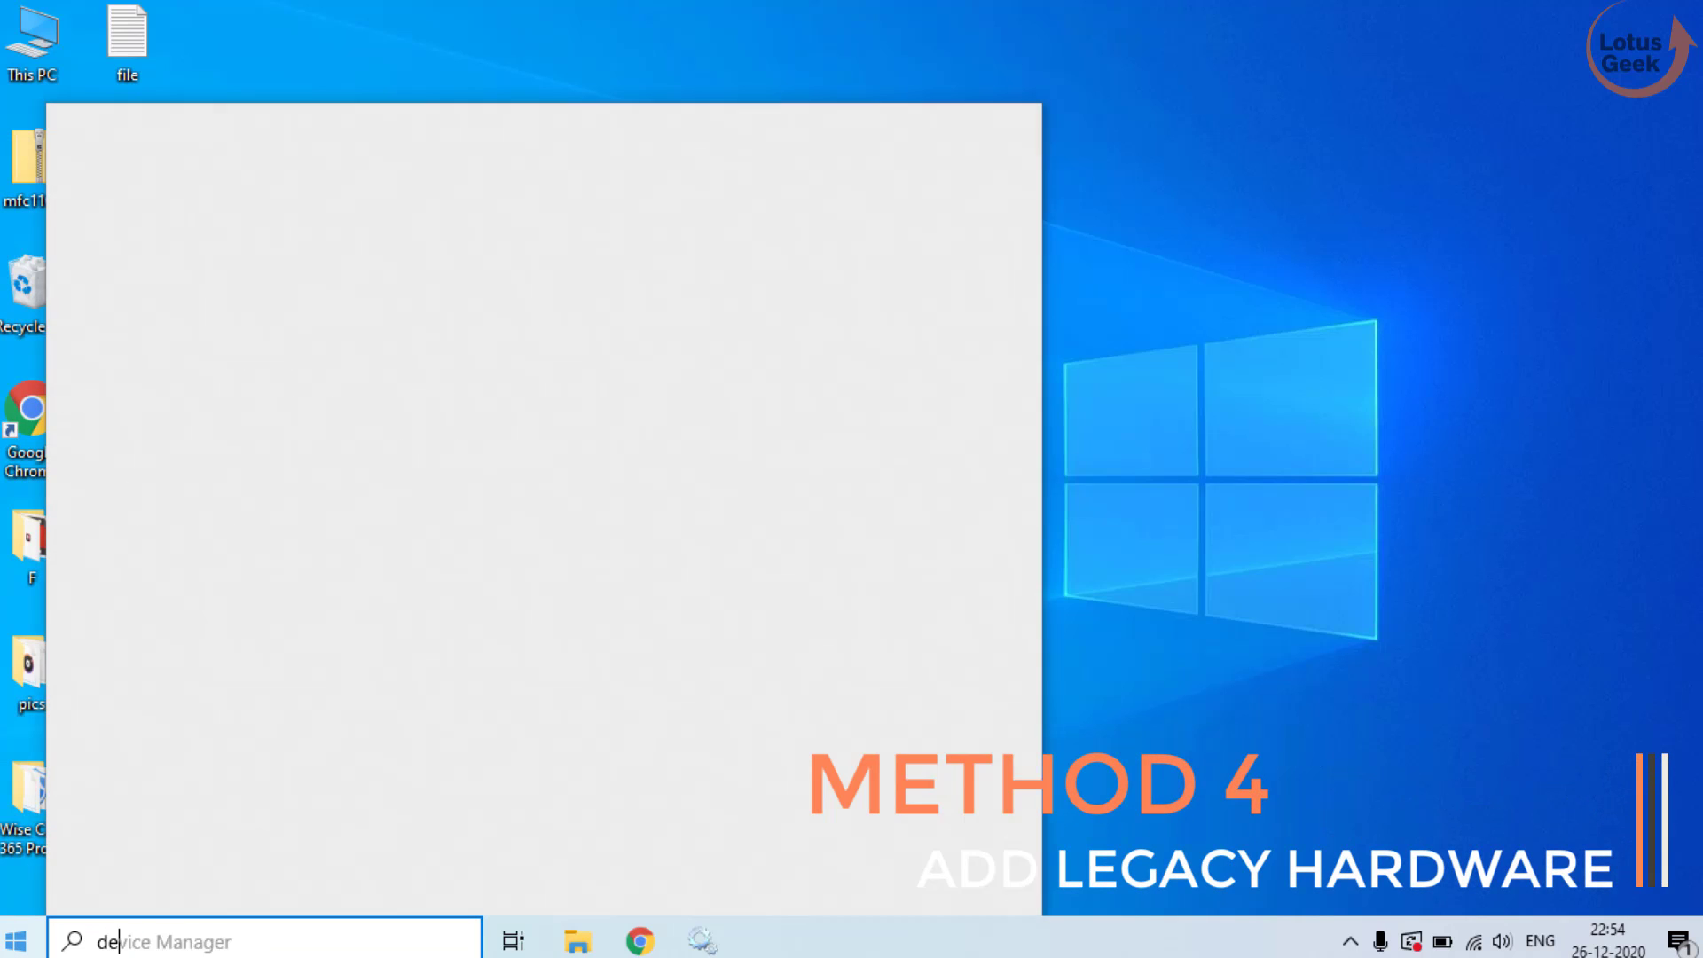
{"action": "type", "text": "vv"}
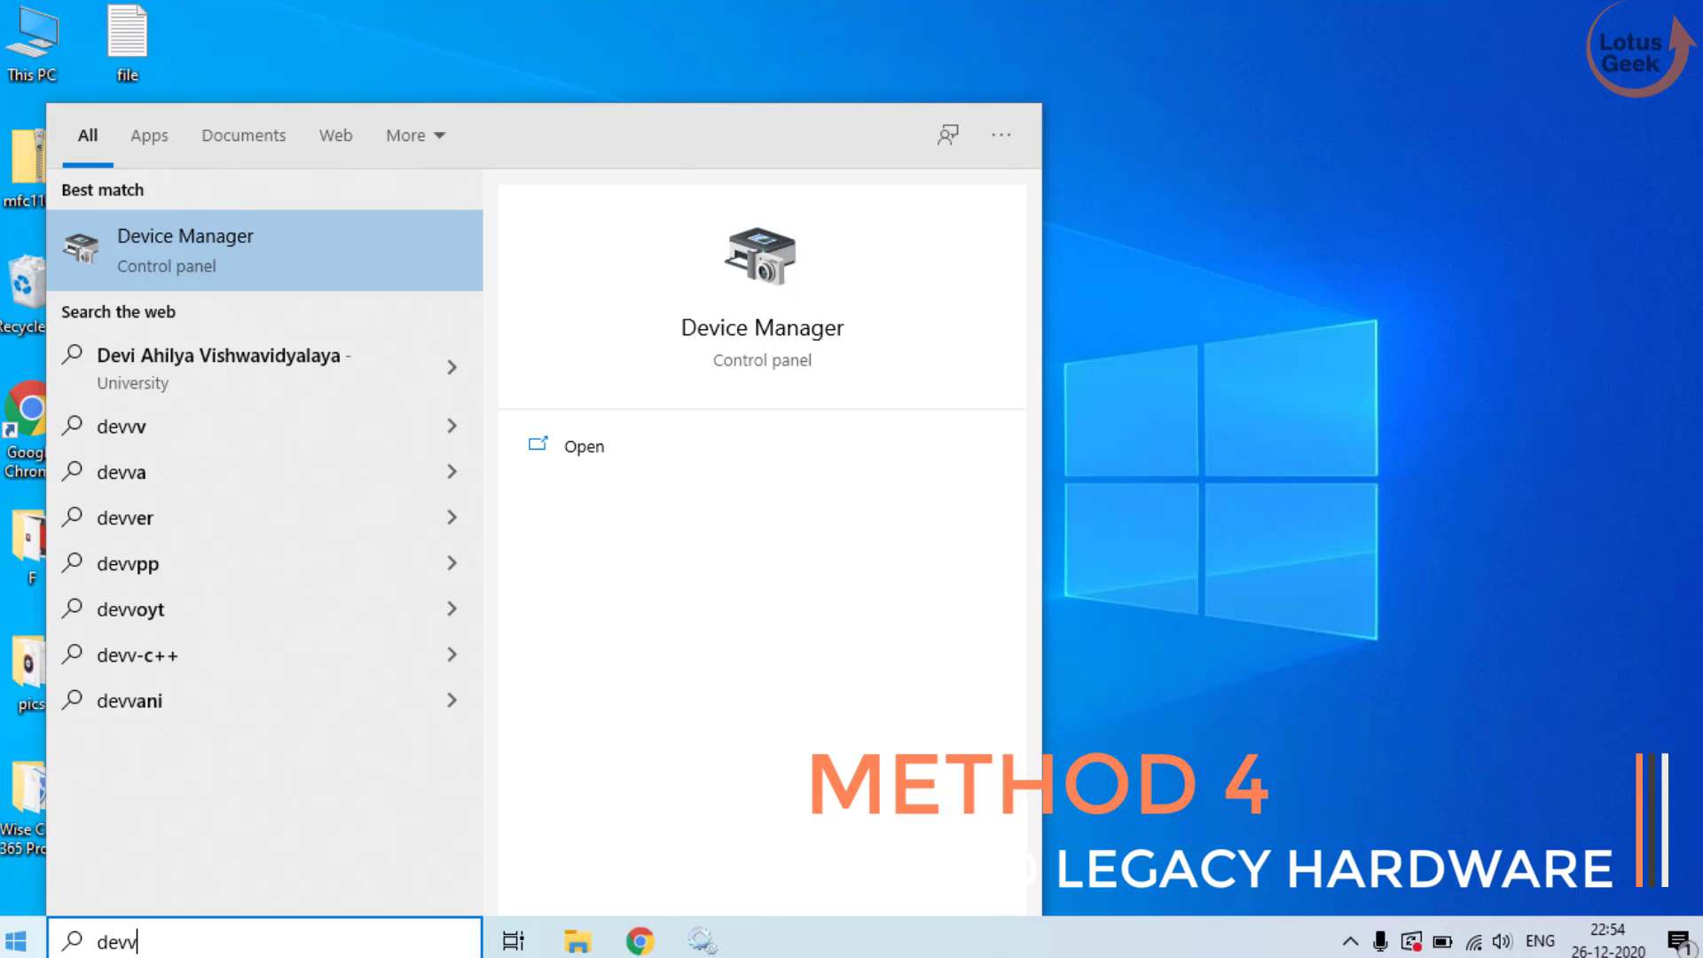
{"action": "key", "text": "BackSpace"}
{"action": "type", "text": "ice"}
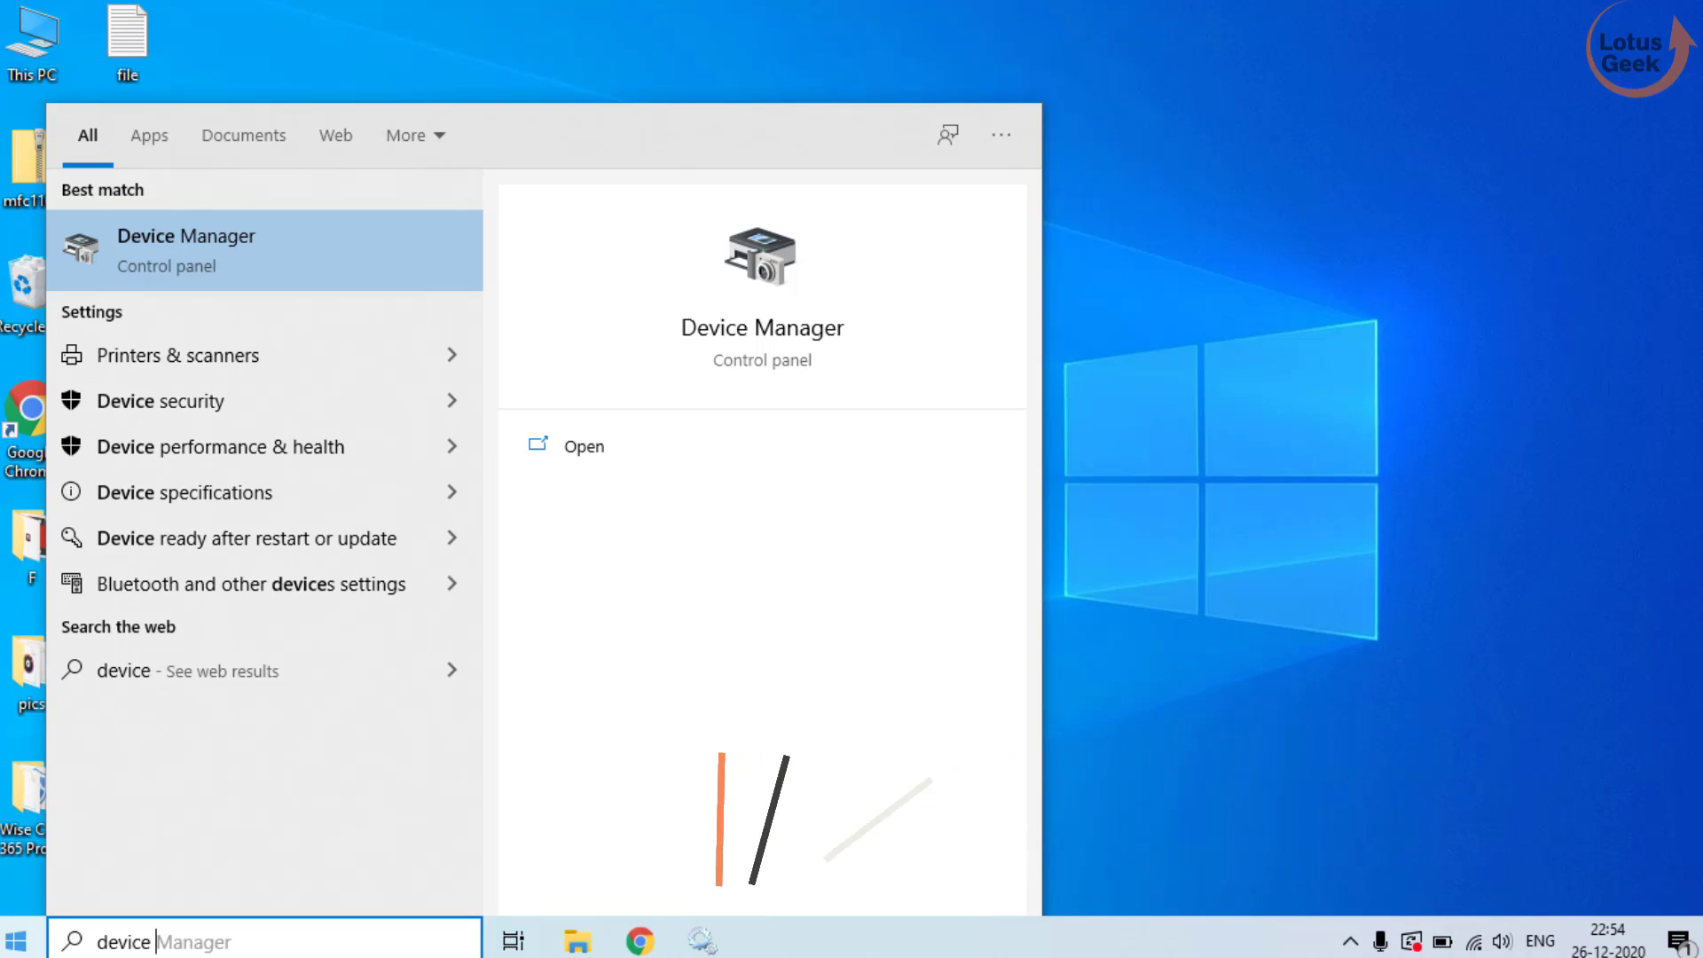
{"action": "type", "text": " manager"}
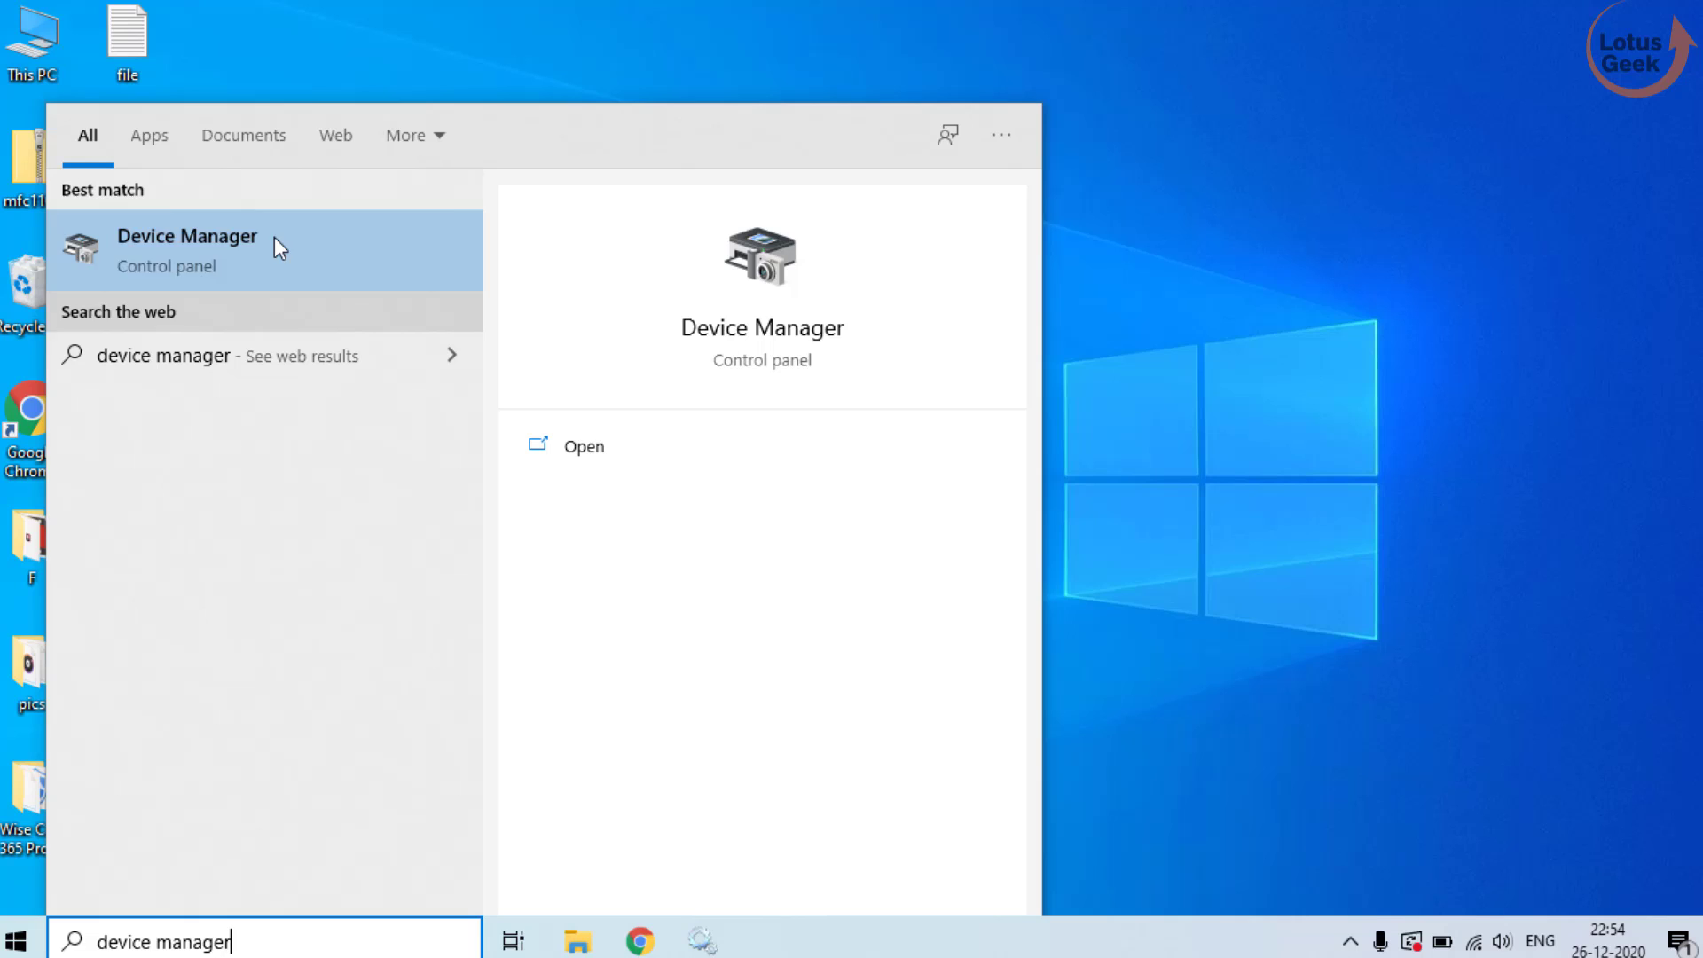
{"action": "left_click", "coordinate": [264, 241]}
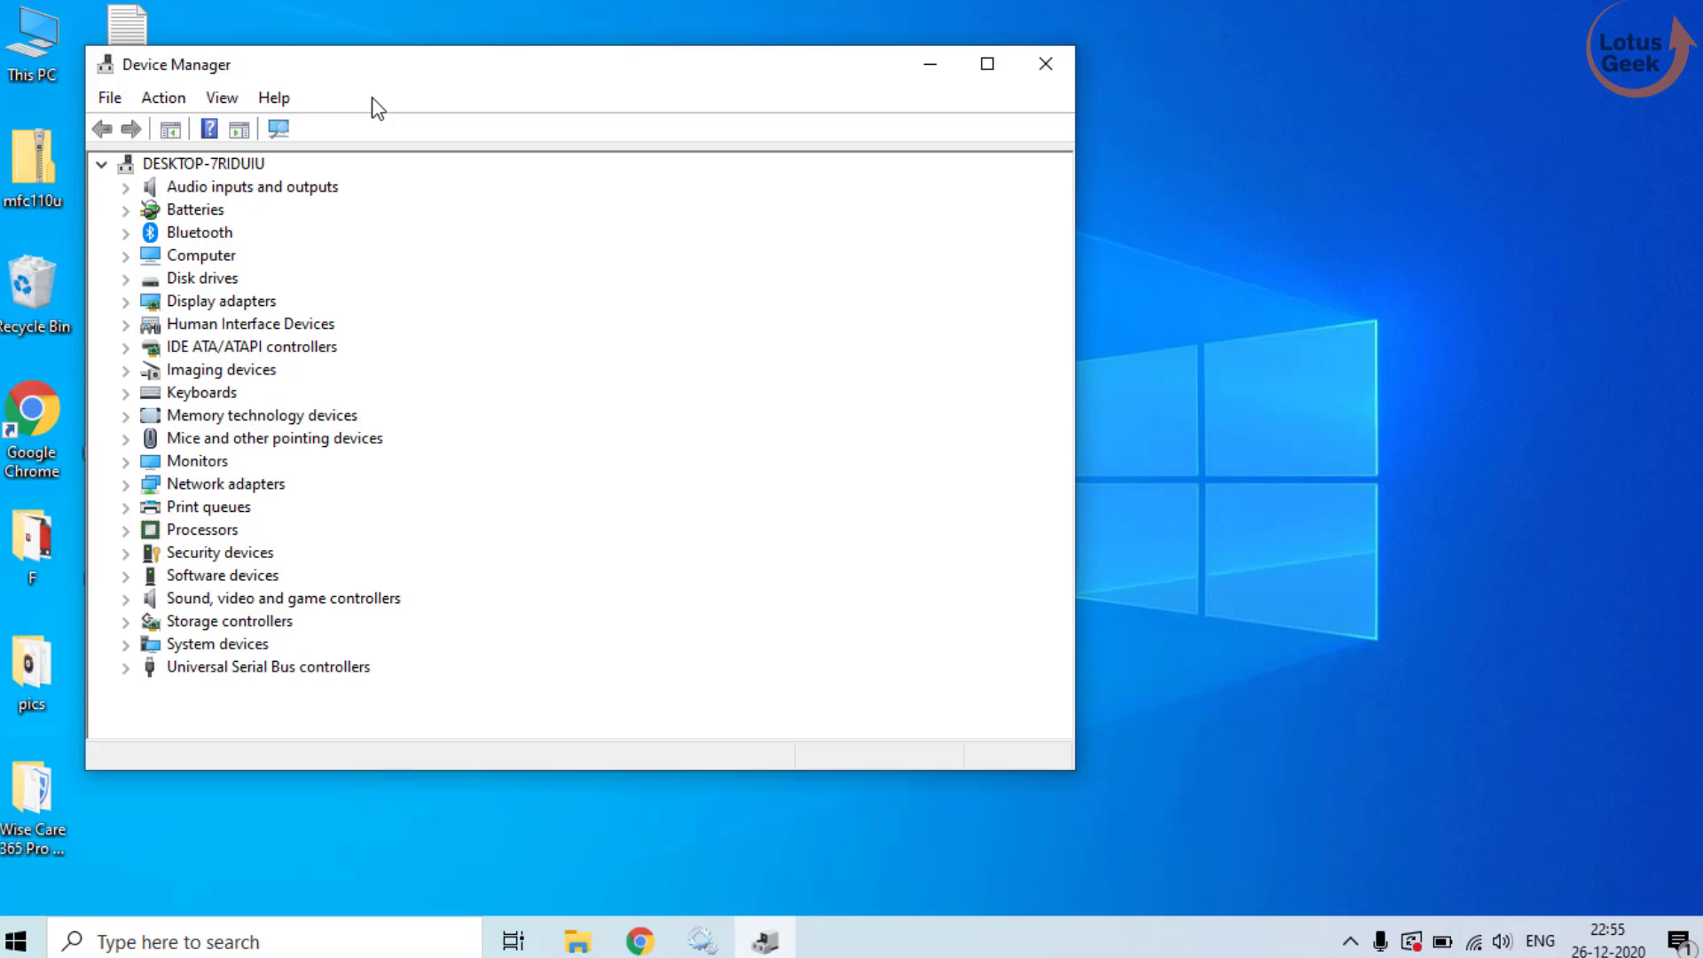
Start the Add legacy hardware wizard and choose manual selection from a list
{"action": "left_click", "coordinate": [192, 99]}
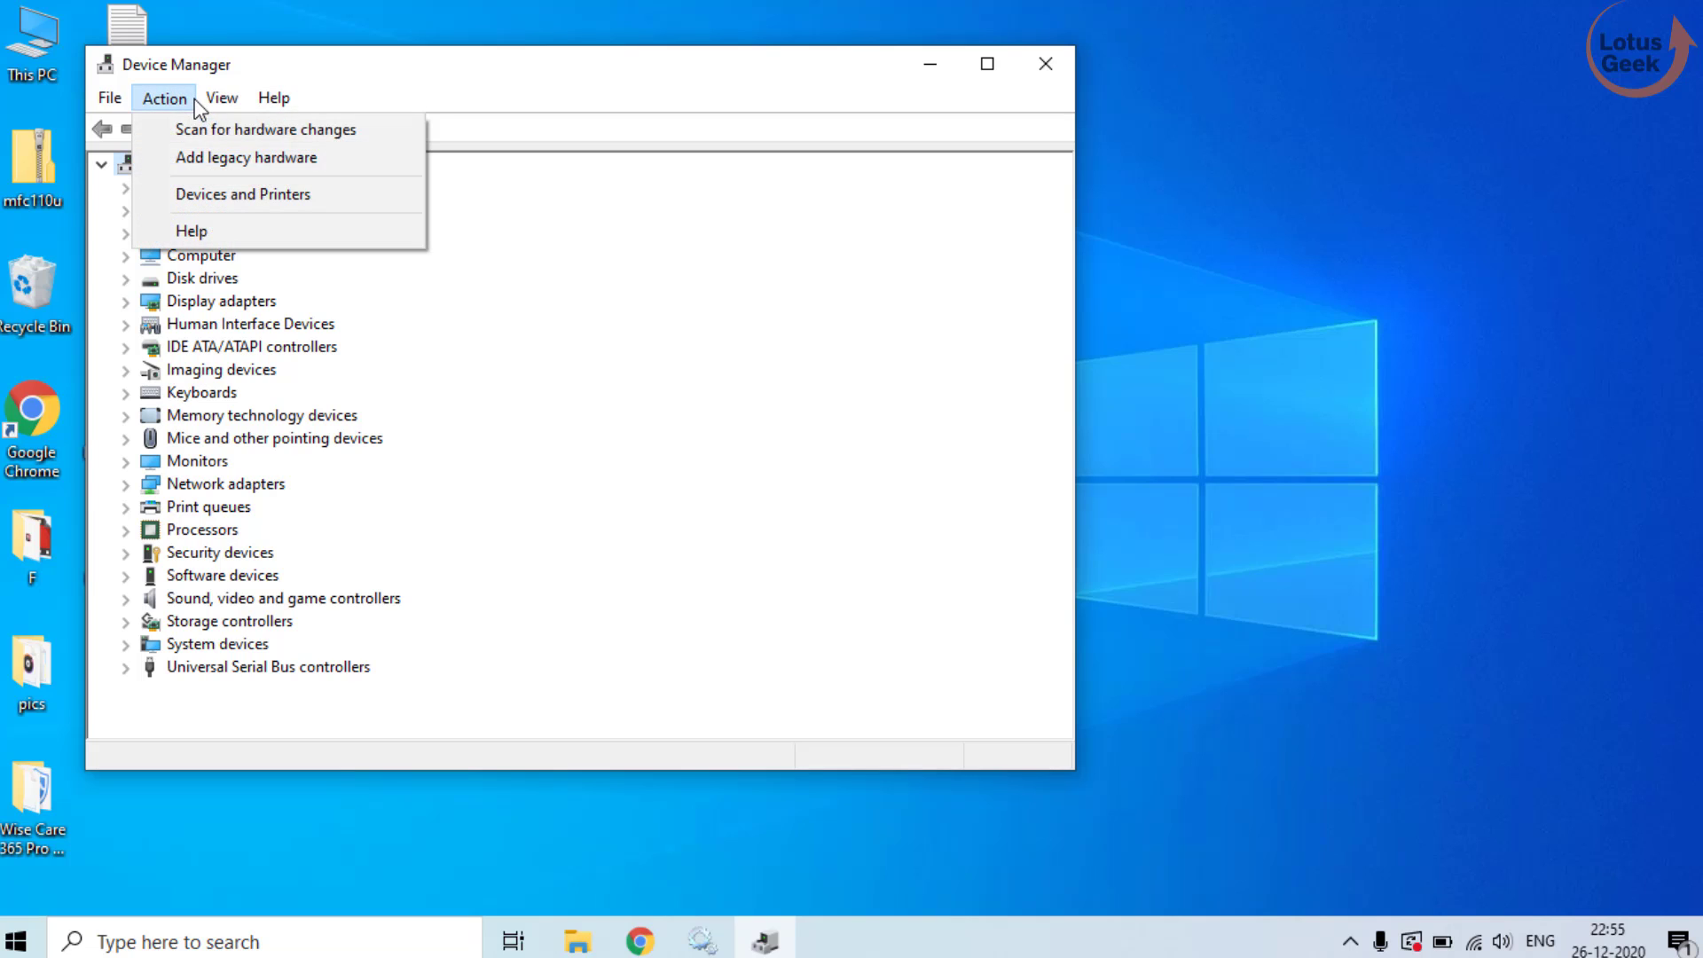
{"action": "left_click", "coordinate": [344, 155]}
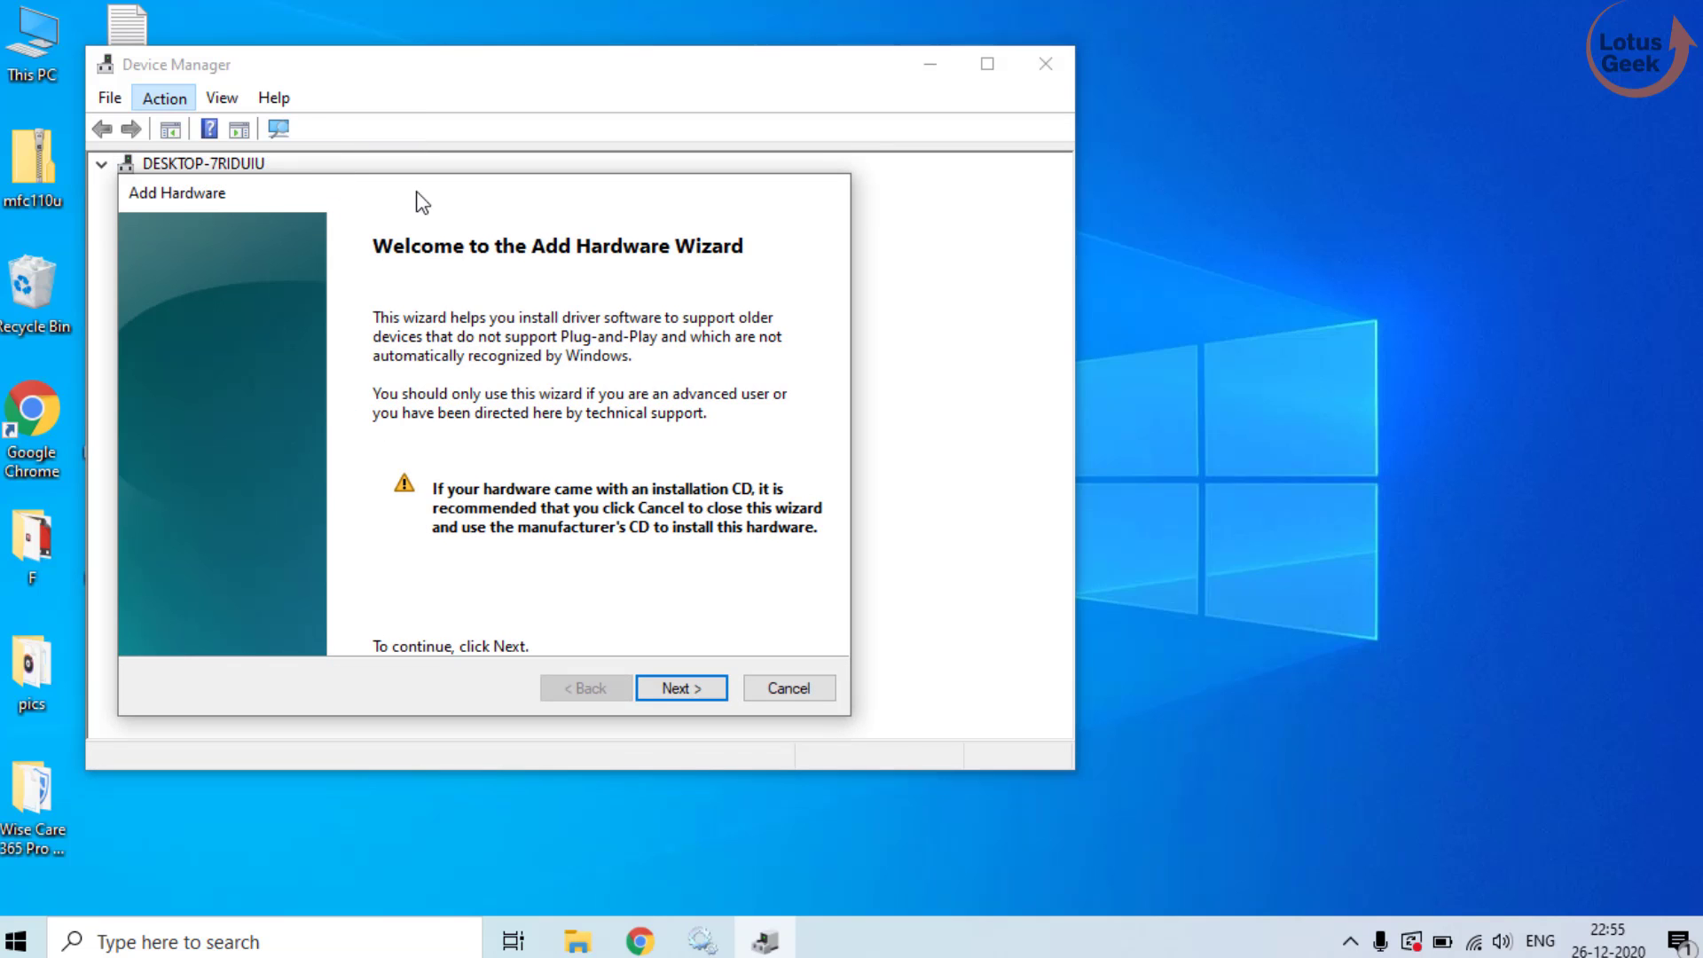
{"action": "left_click", "coordinate": [701, 691]}
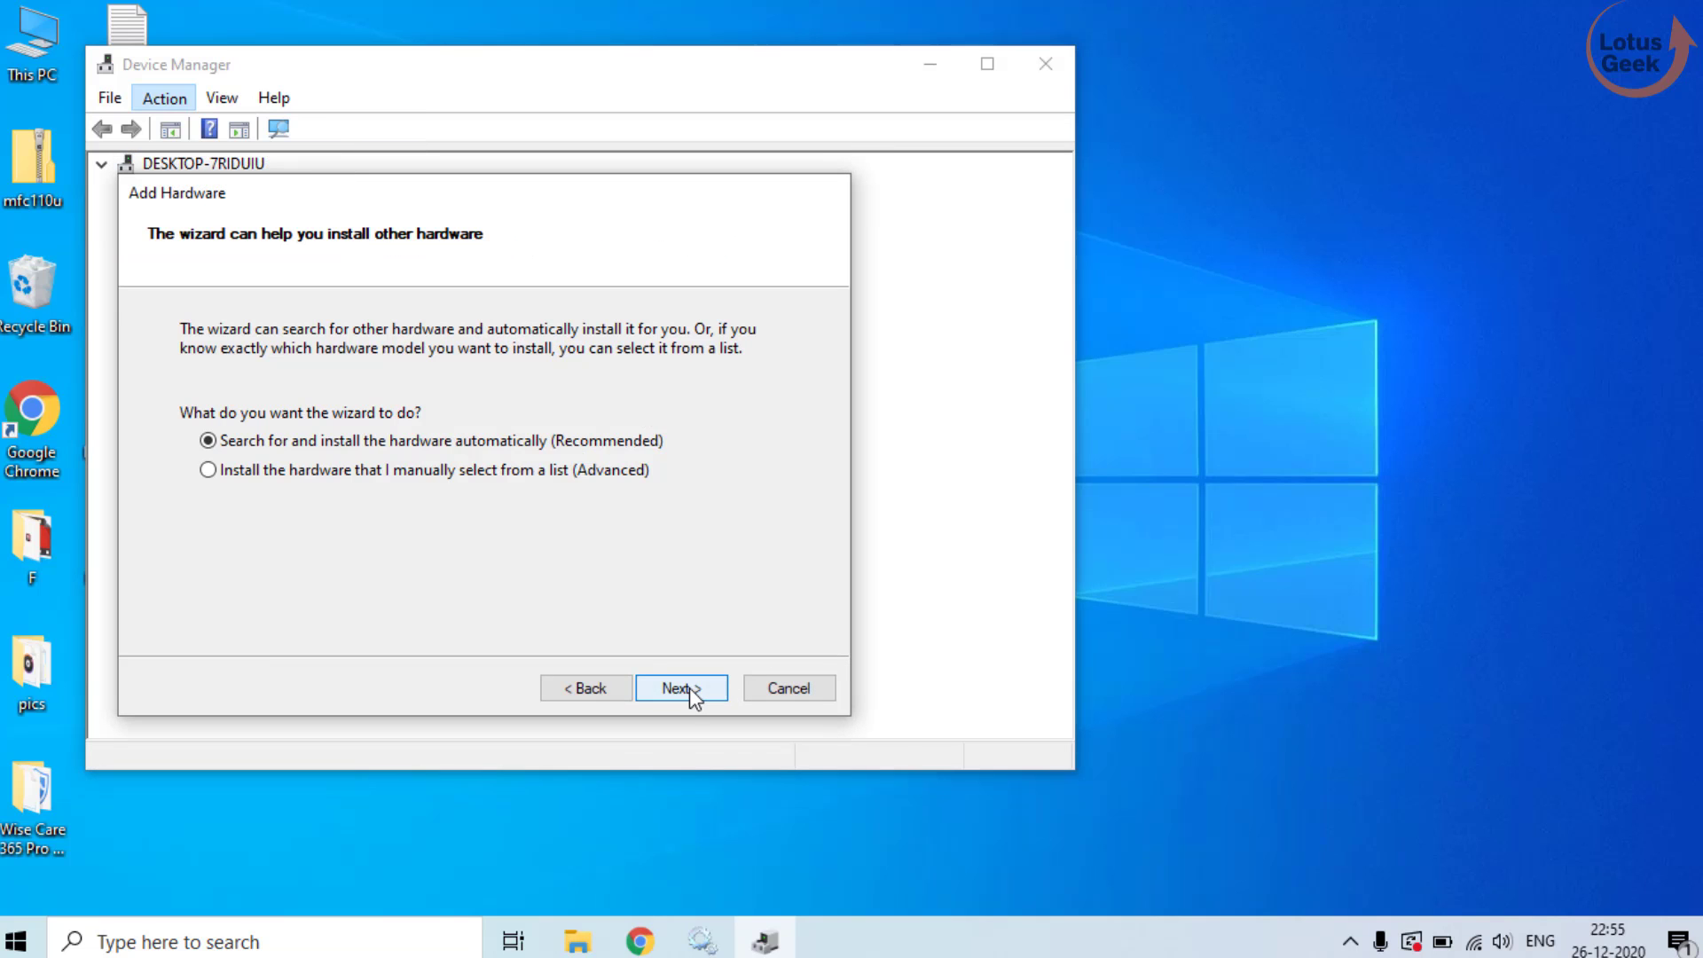
{"action": "left_click", "coordinate": [276, 479]}
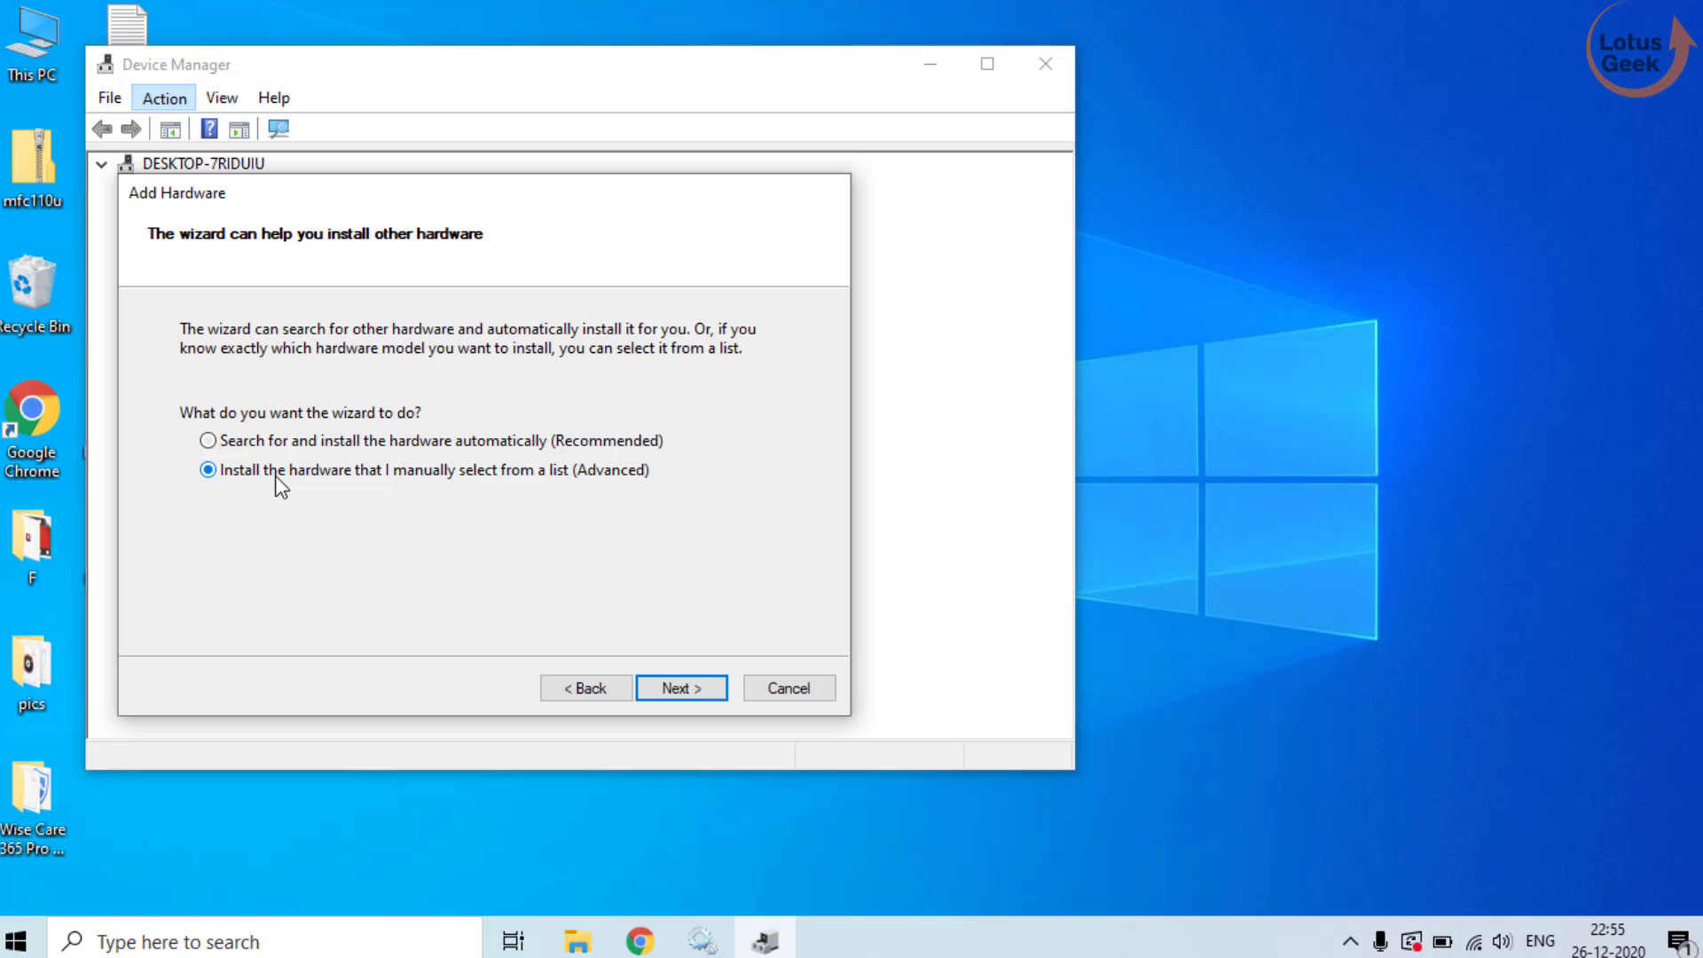
{"action": "left_click", "coordinate": [695, 687]}
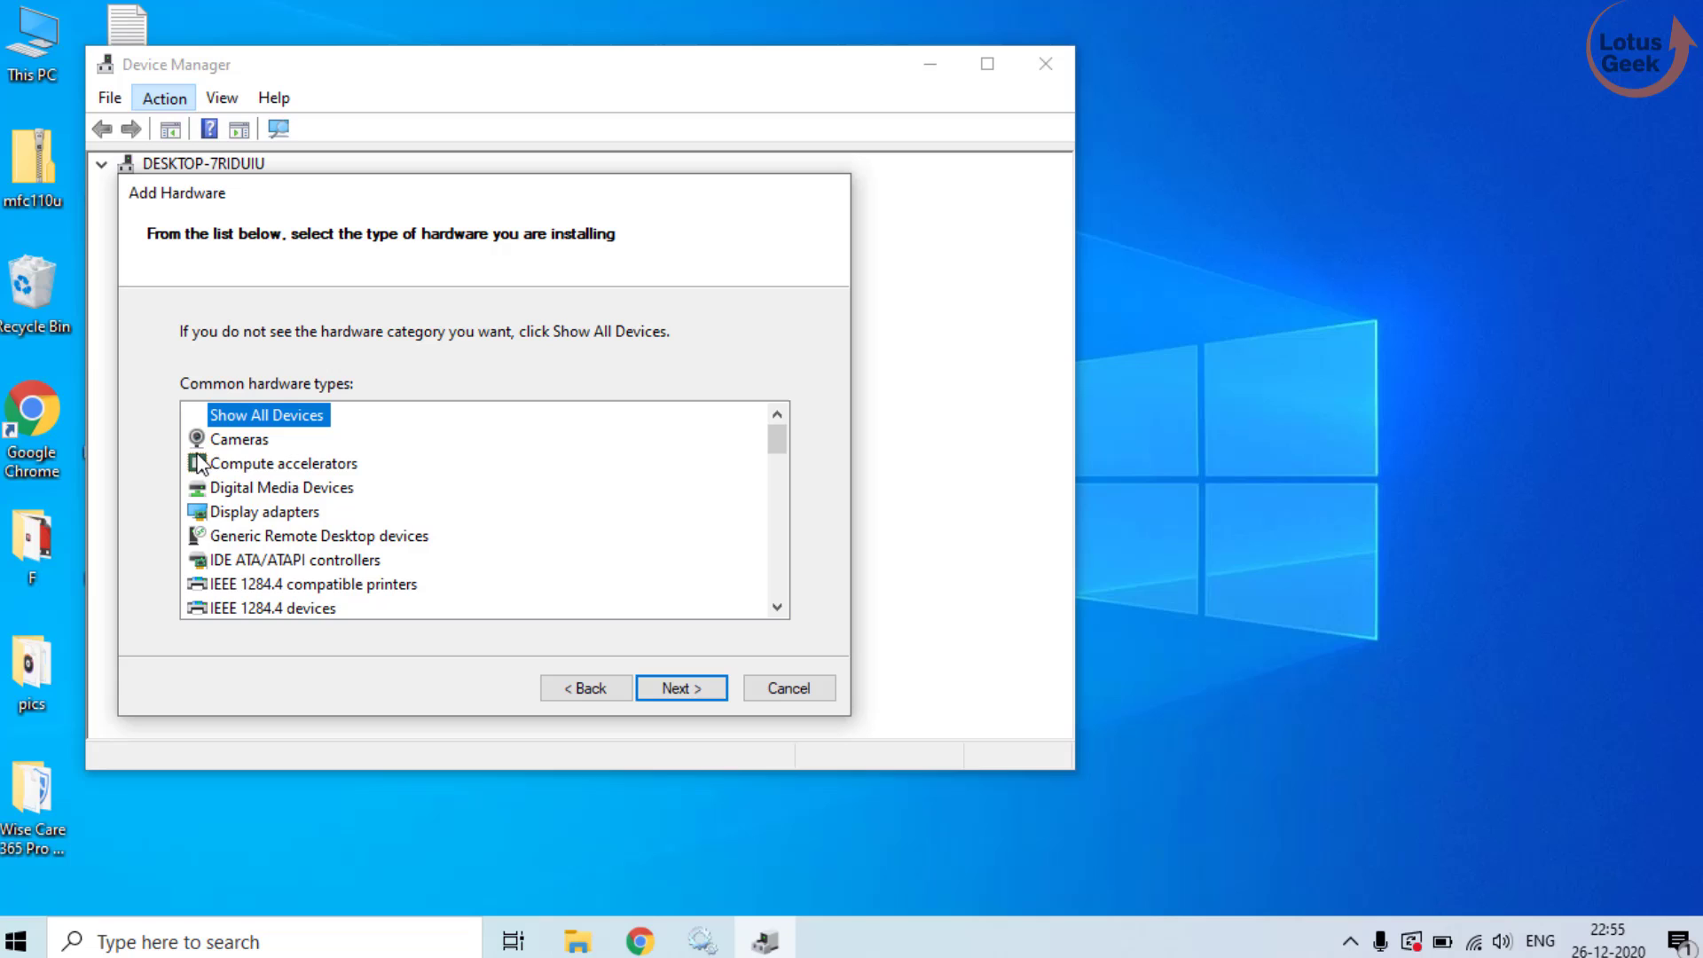
Pick Network adapters as hardware type and Intel as the manufacturer
{"action": "left_click", "coordinate": [312, 557]}
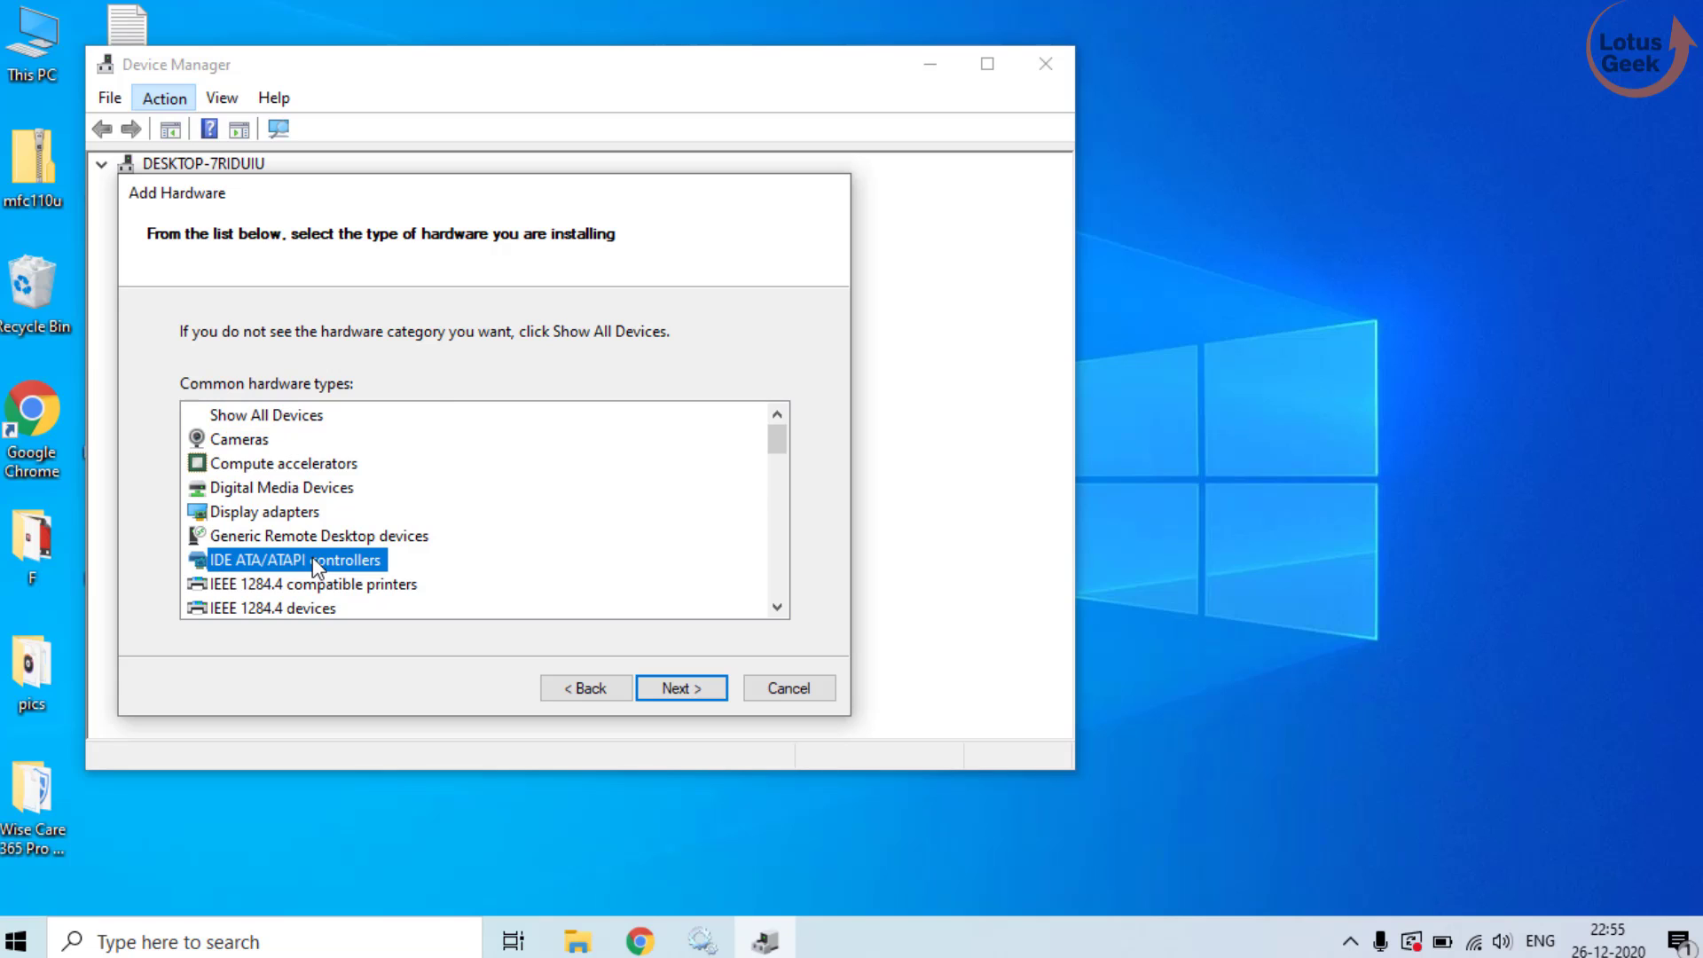
{"action": "scroll", "coordinate": [312, 557], "scroll_direction": "down", "scroll_amount": 3}
{"action": "left_click", "coordinate": [297, 586]}
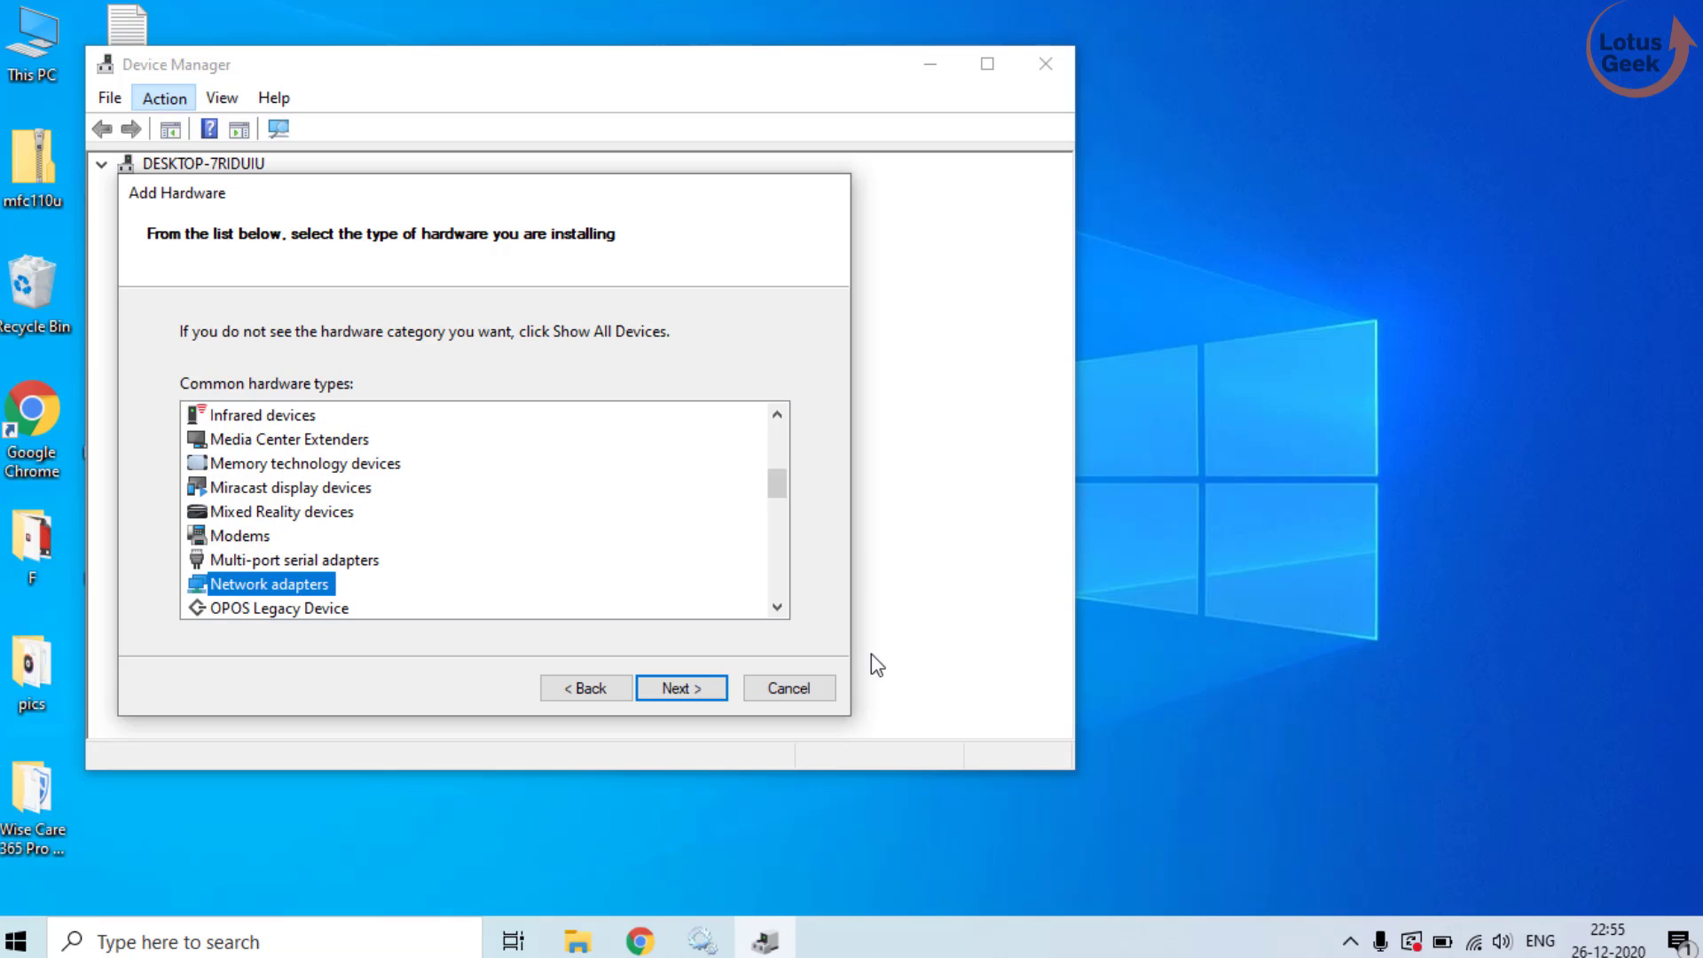
{"action": "left_click", "coordinate": [679, 690]}
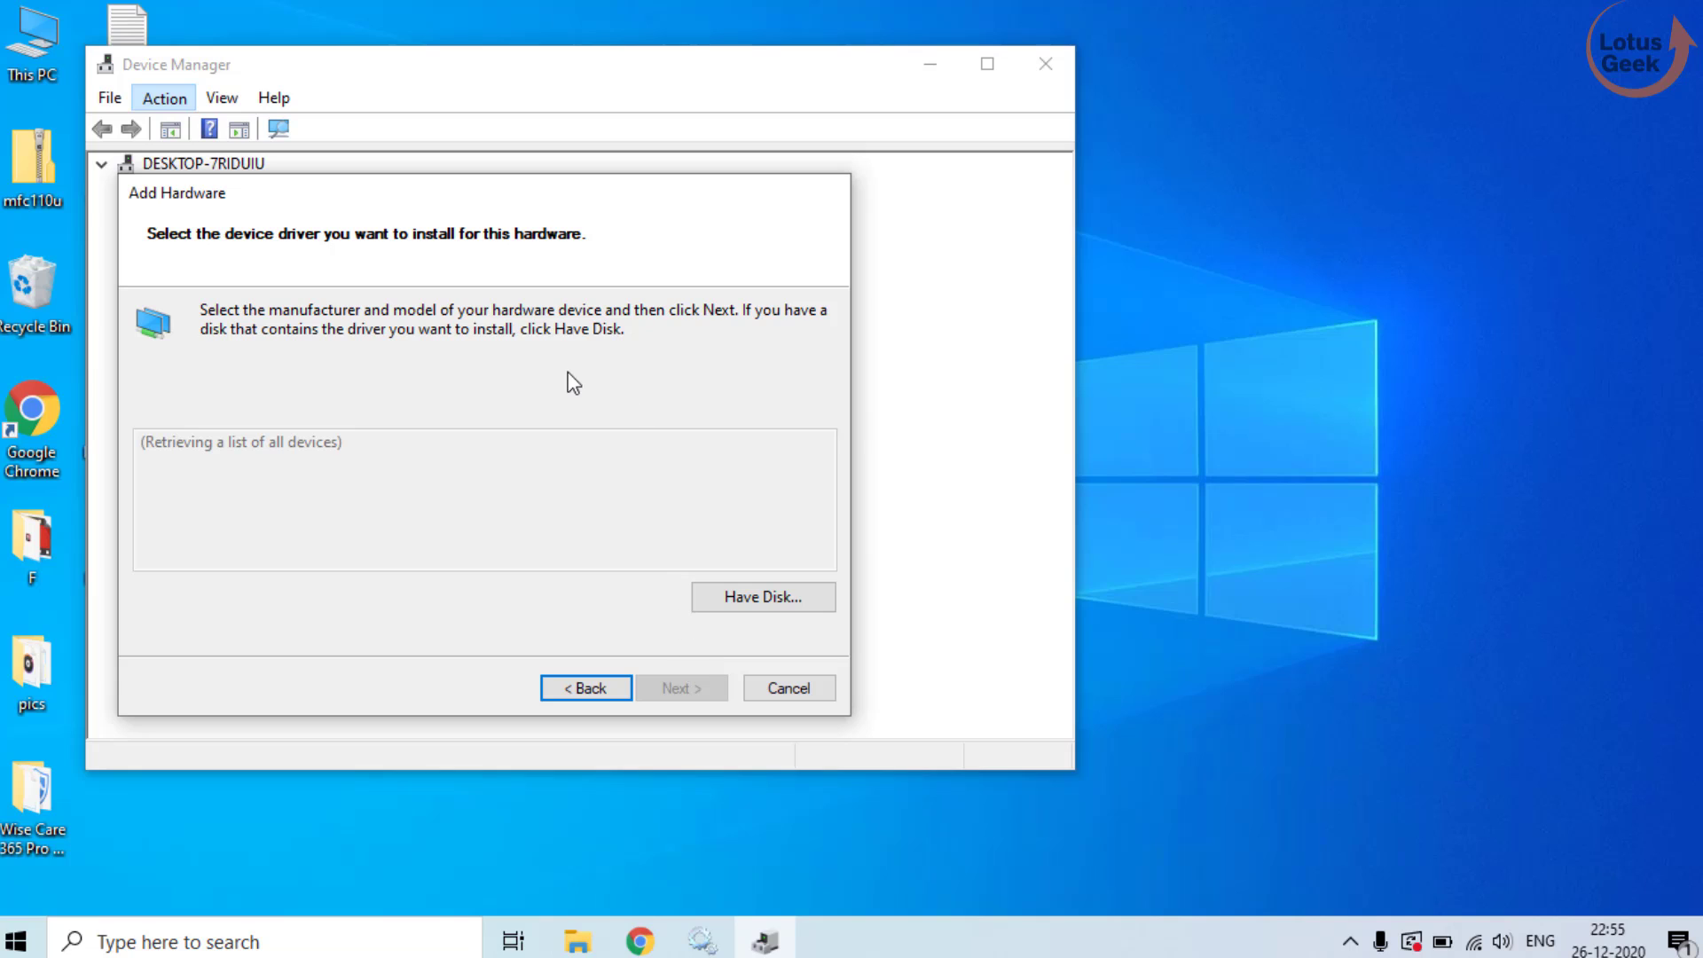
{"action": "left_click", "coordinate": [1455, 463]}
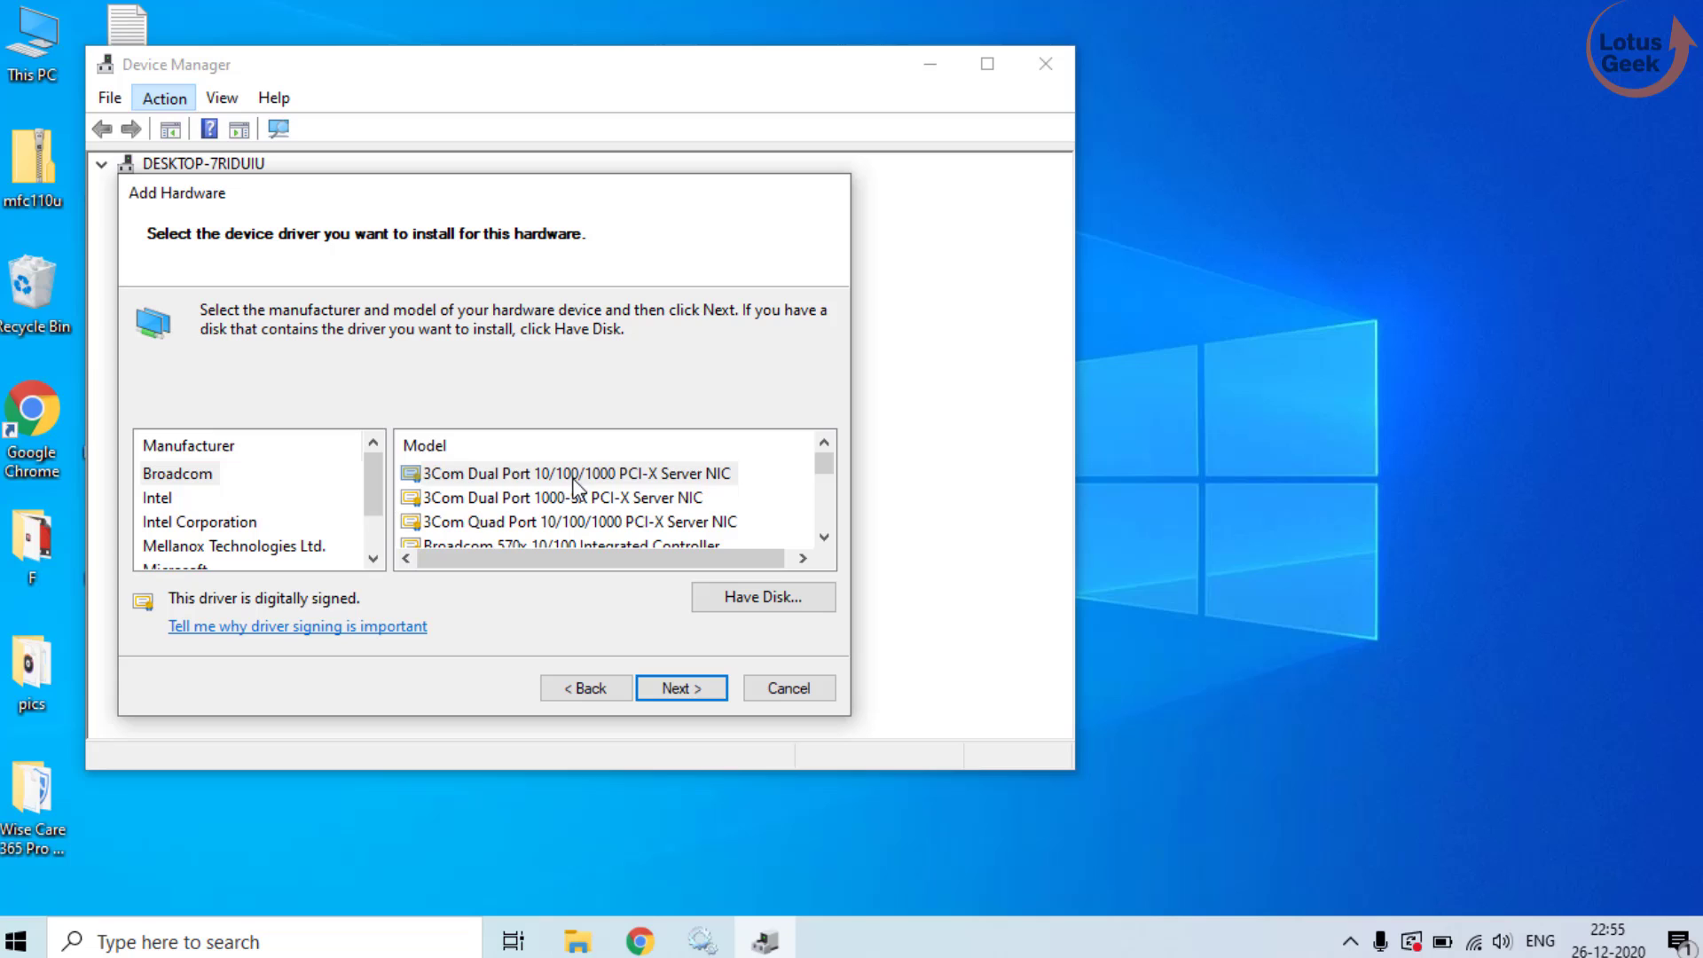
{"action": "left_click", "coordinate": [572, 475]}
{"action": "scroll", "coordinate": [550, 506], "scroll_direction": "down", "scroll_amount": 10}
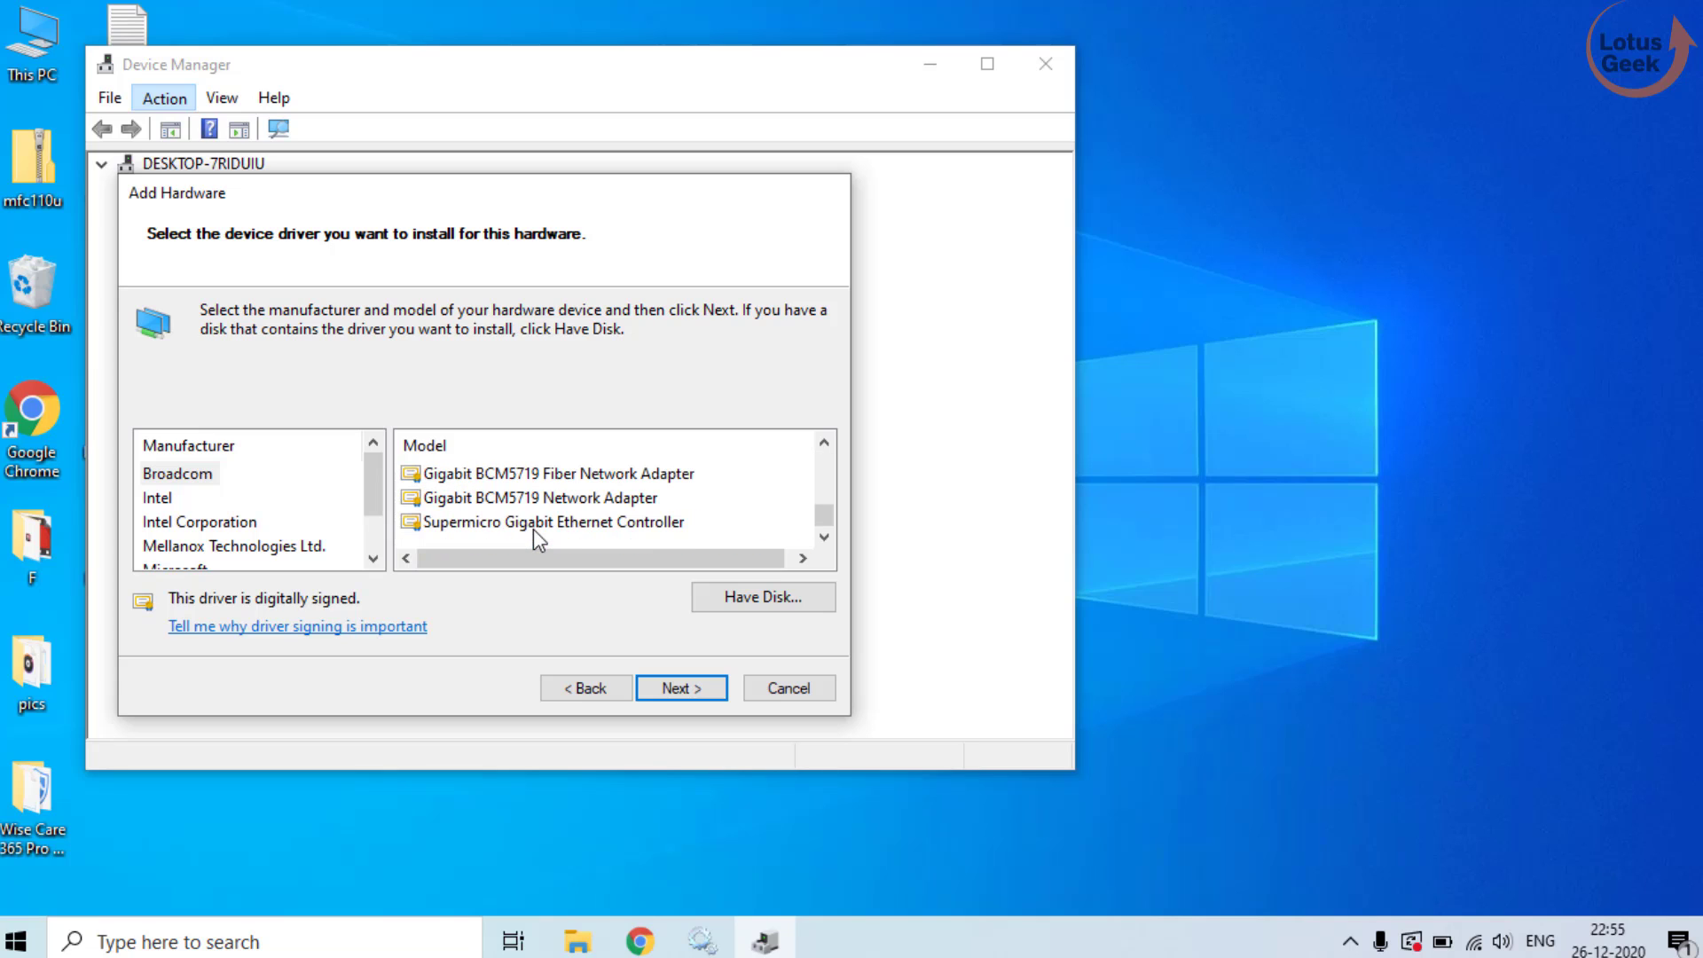
{"action": "left_click", "coordinate": [157, 503]}
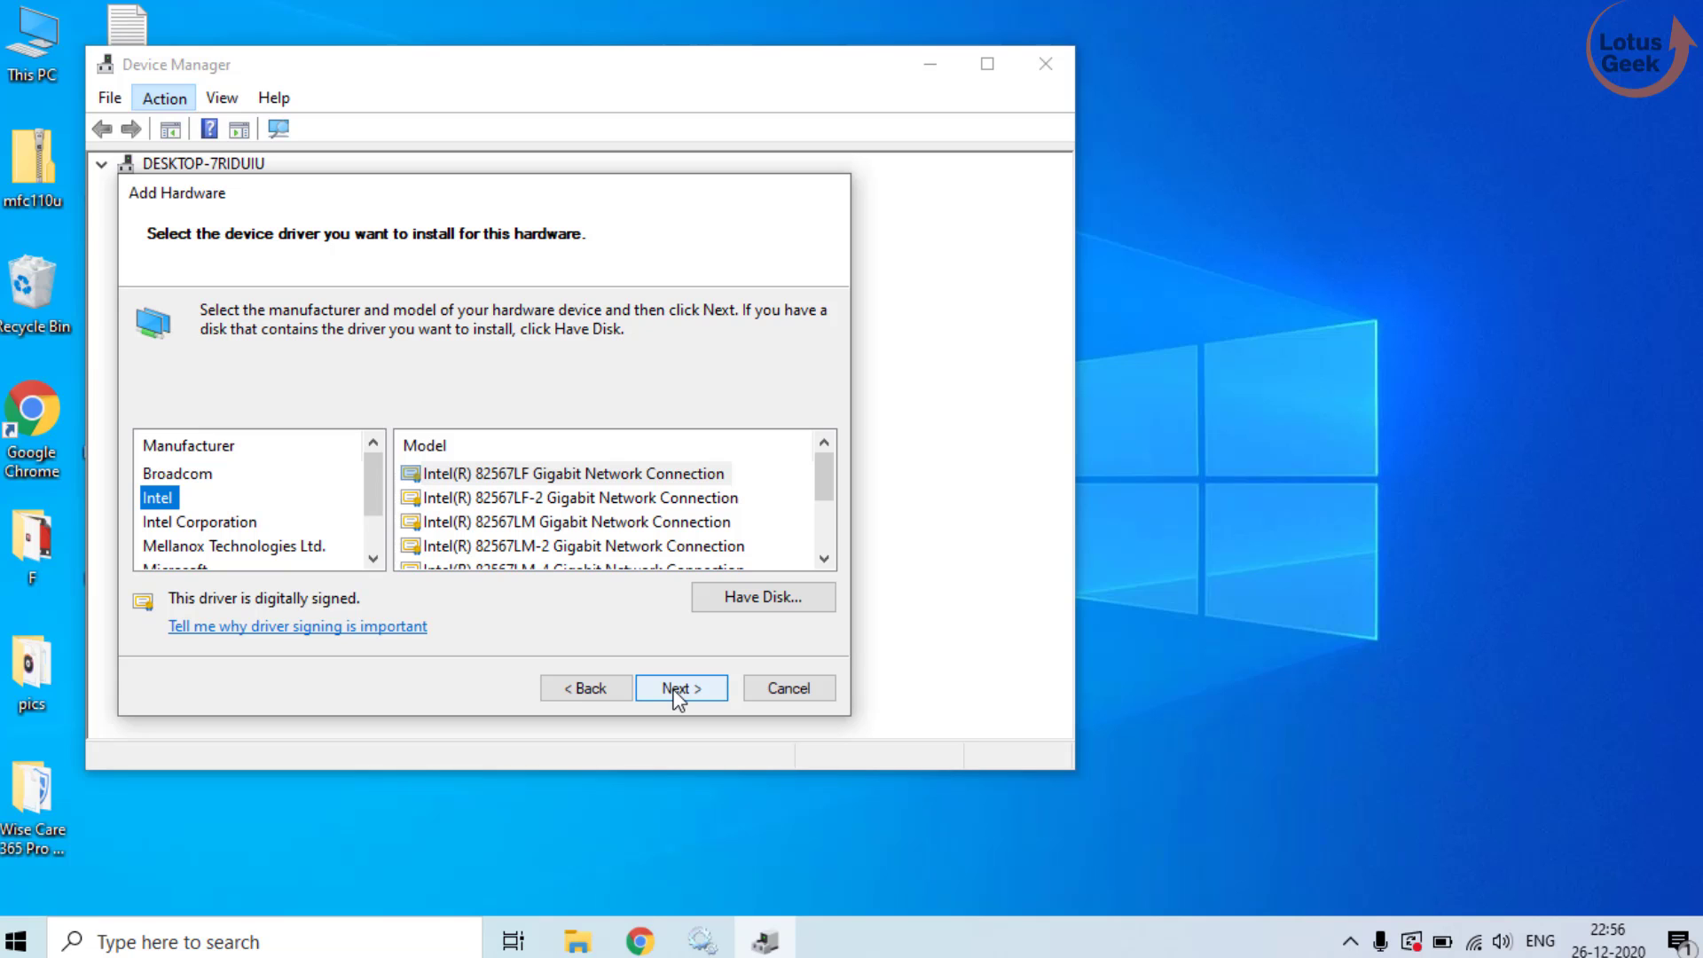
Cancel the Add Hardware wizard, scan for hardware changes, and close Device Manager
{"action": "left_click", "coordinate": [792, 690]}
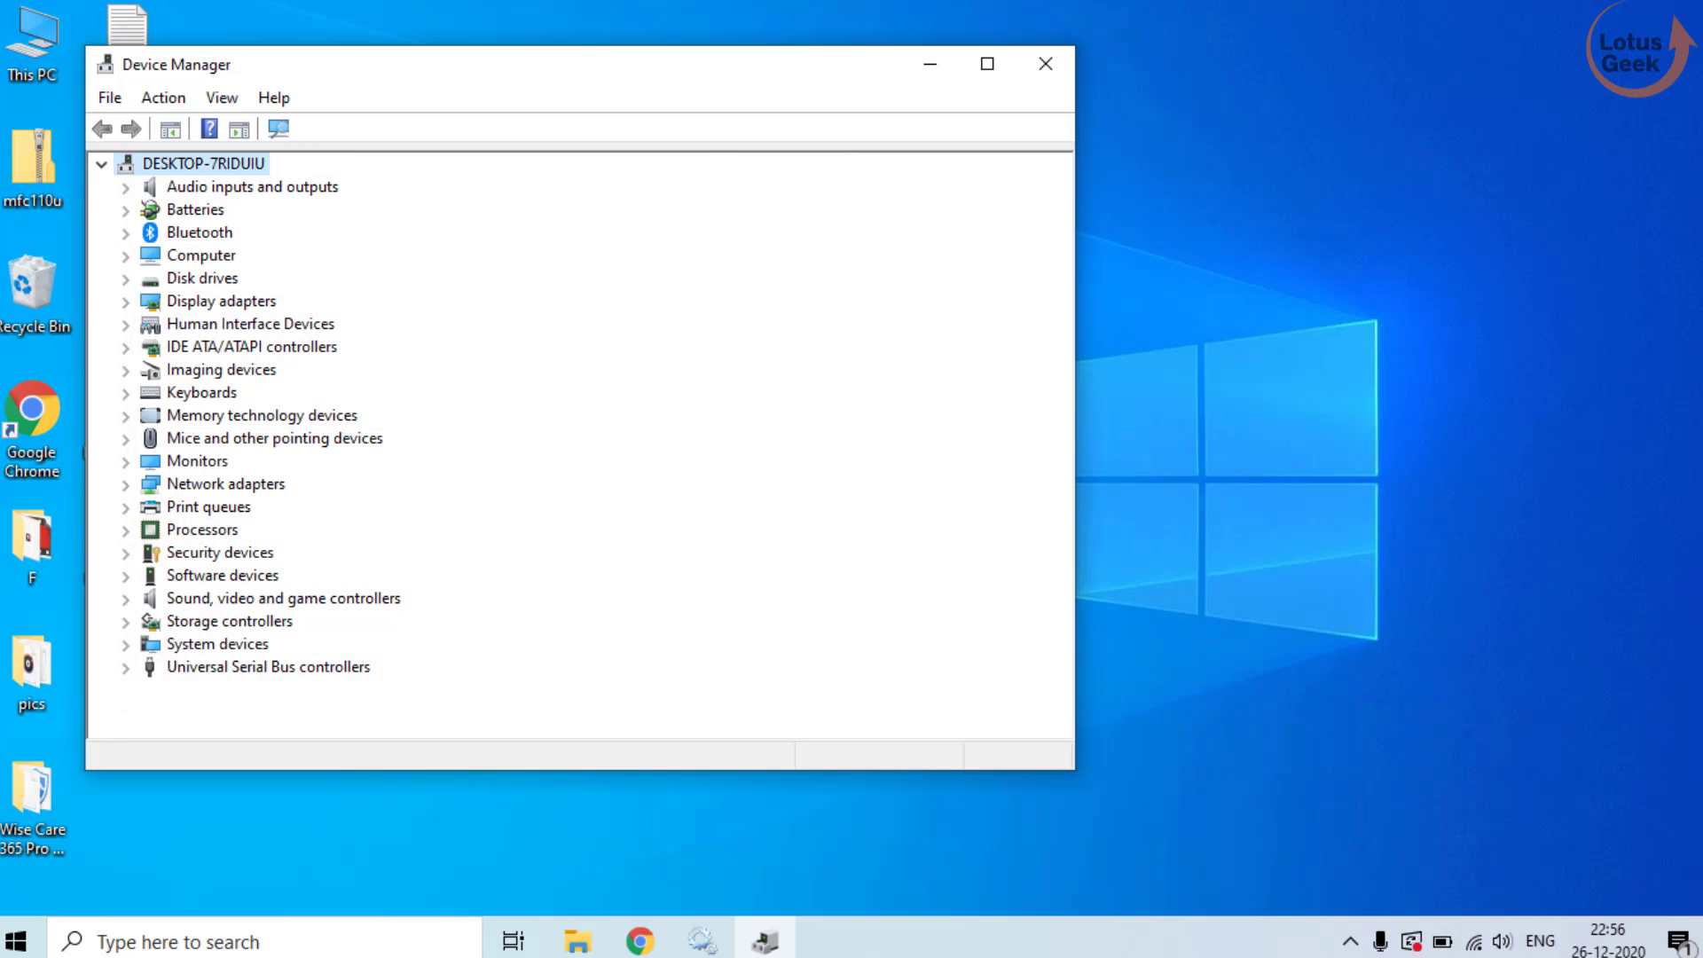
{"action": "left_click", "coordinate": [165, 100]}
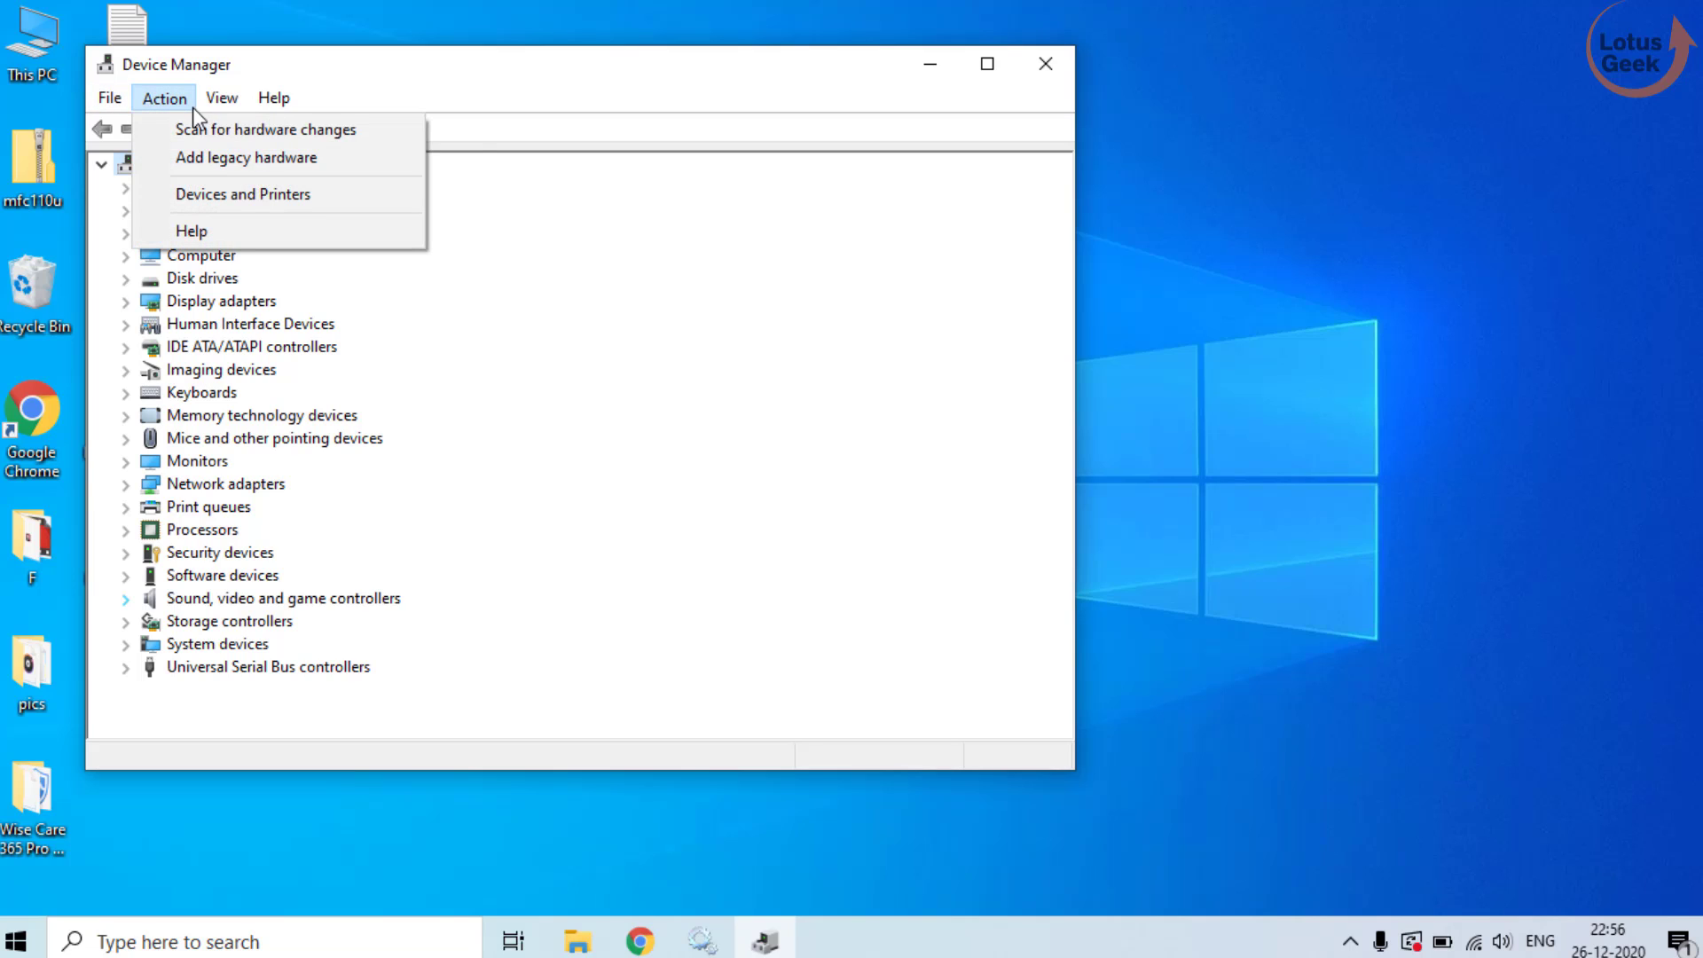
{"action": "left_click", "coordinate": [392, 137]}
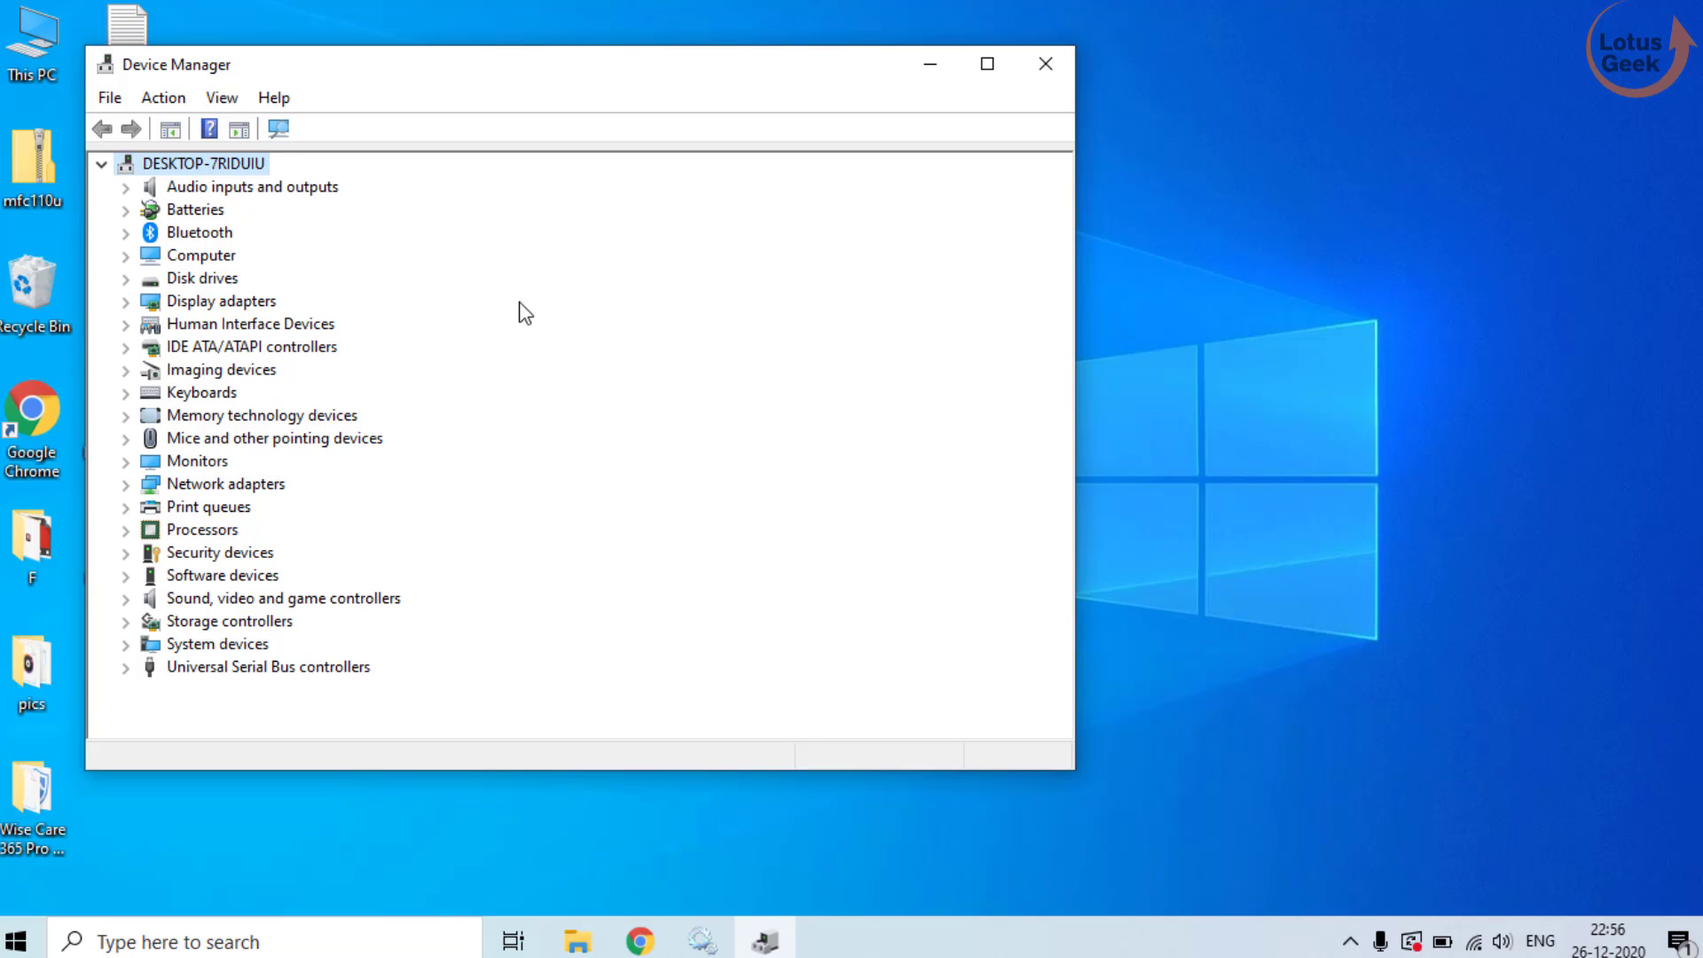
{"action": "left_click", "coordinate": [1040, 64]}
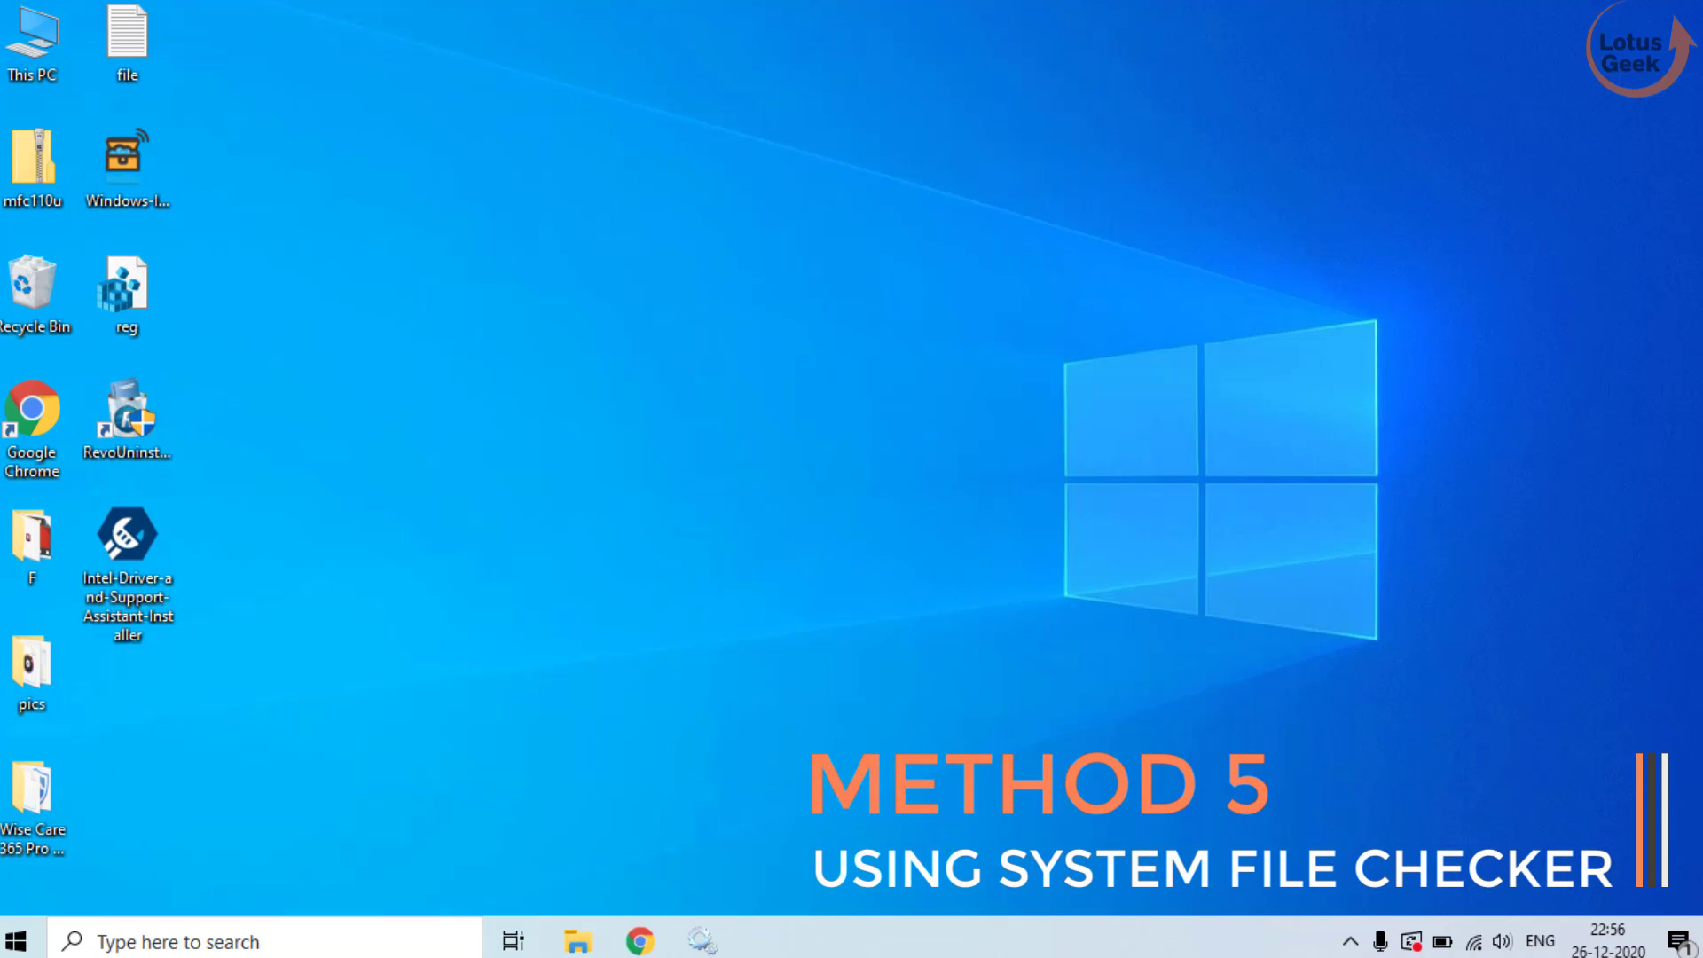
Run 'dism /online /cleanup-image /restorehealth' in an administrator Command Prompt
{"action": "left_click", "coordinate": [16, 939]}
{"action": "type", "text": "cmd"}
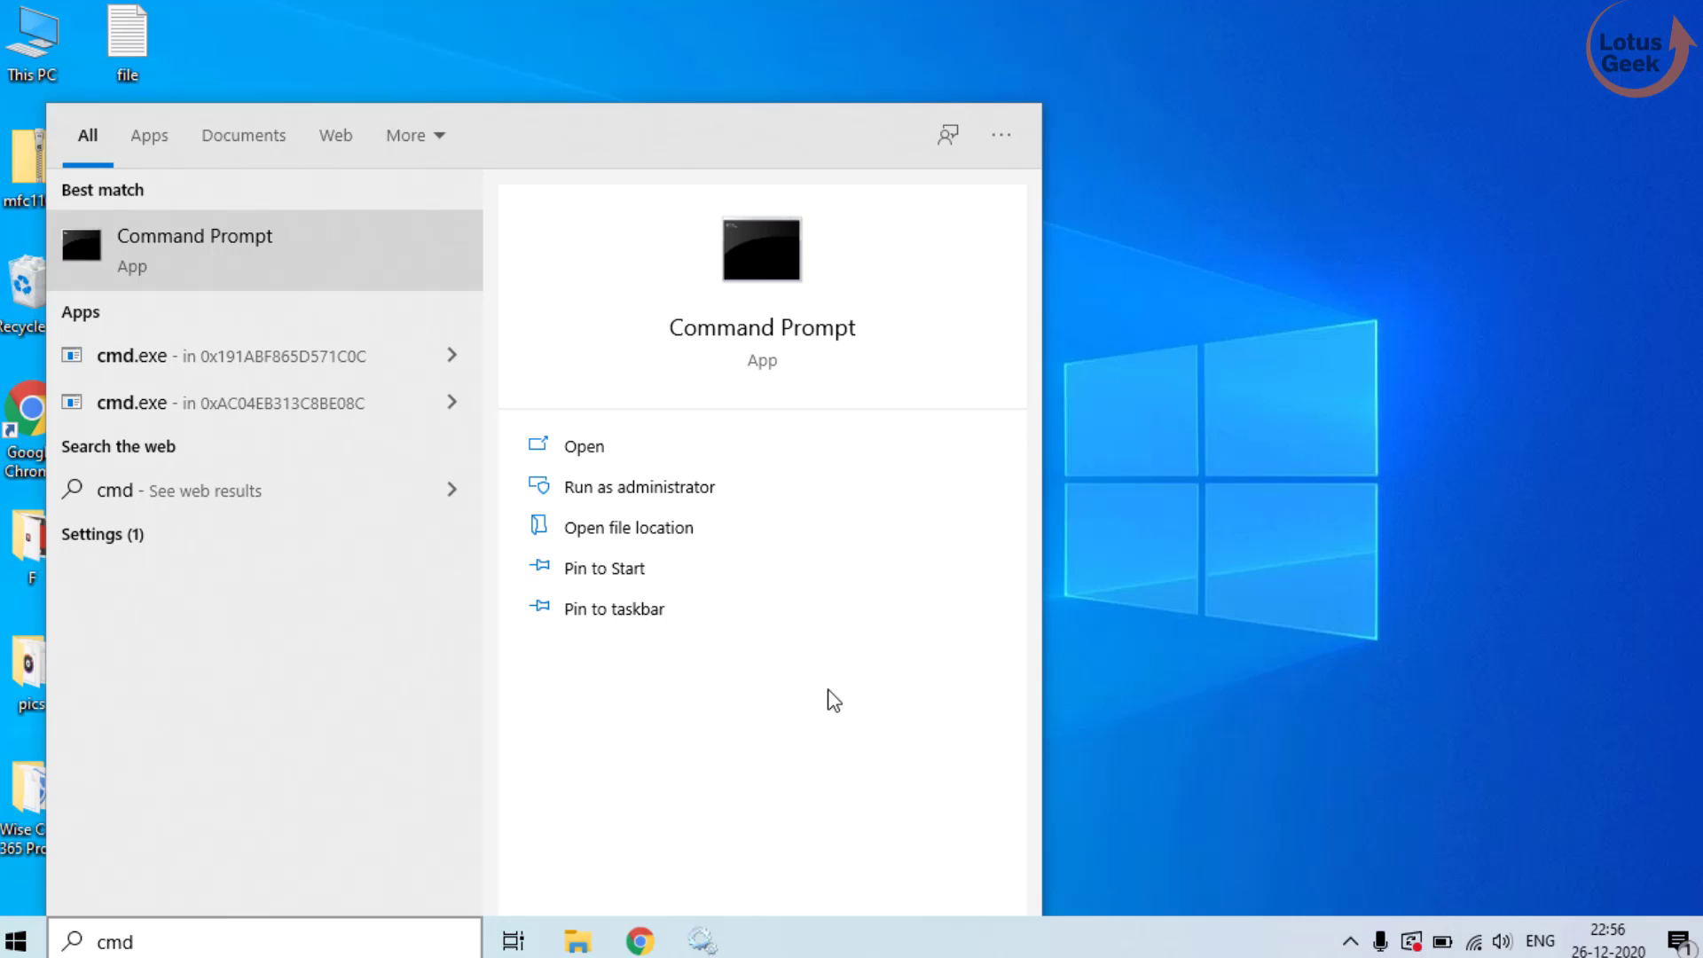
{"action": "left_click", "coordinate": [813, 486]}
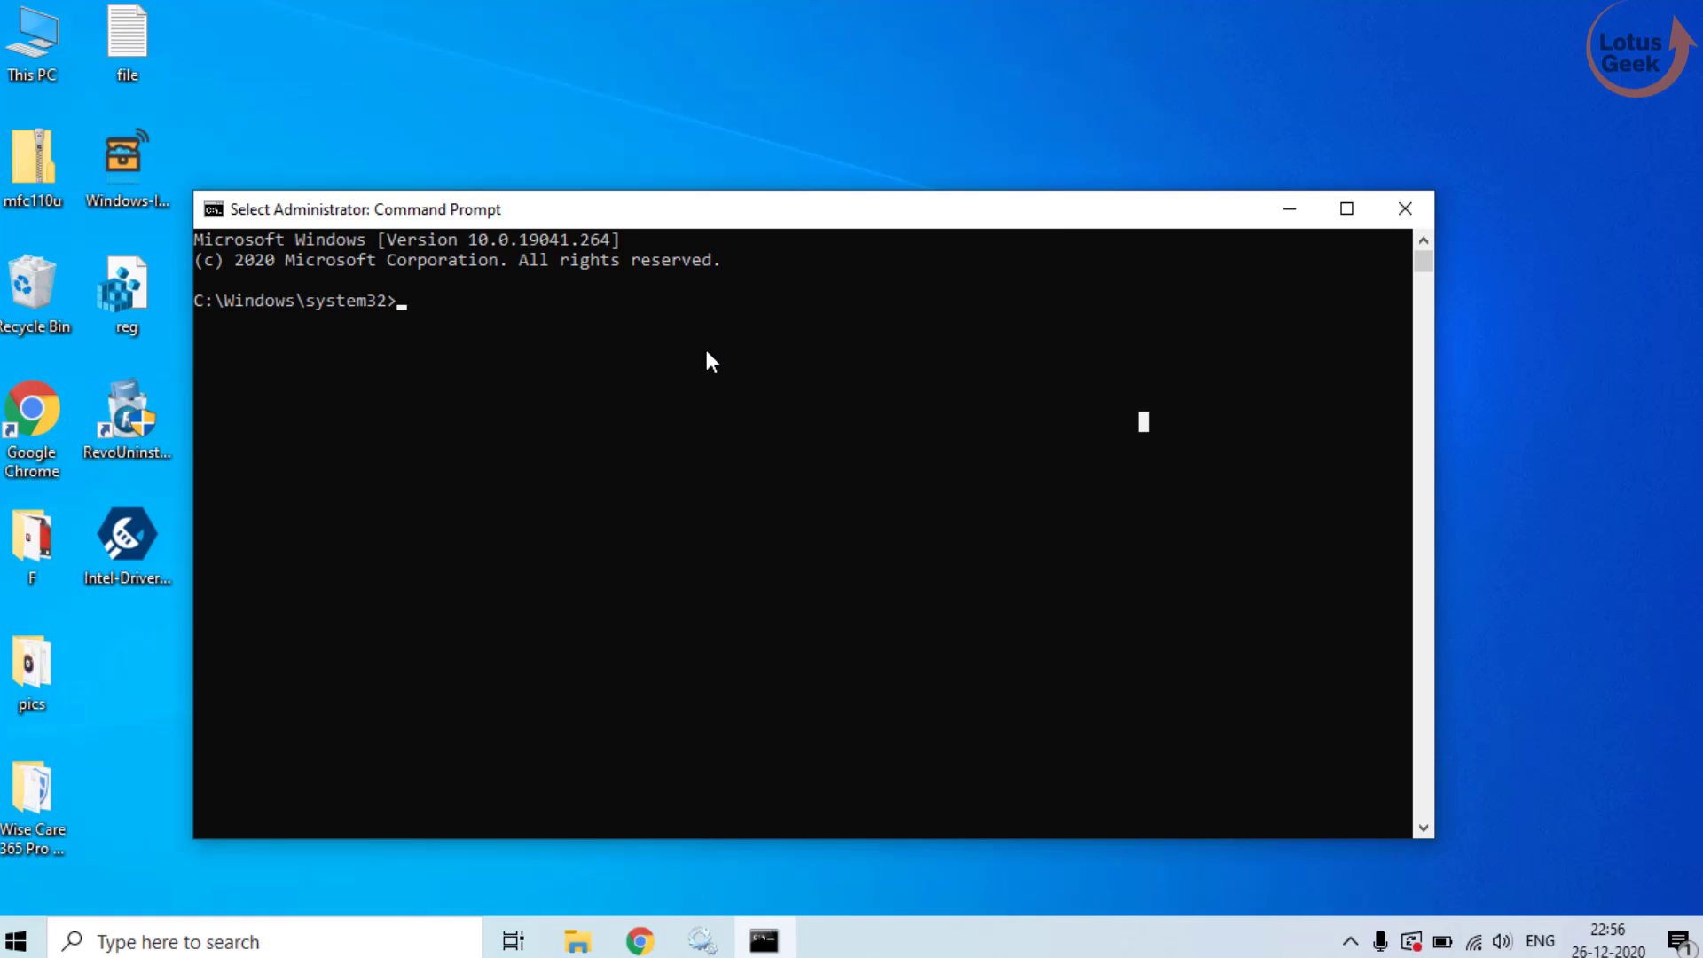
{"action": "type", "text": "dism /o"}
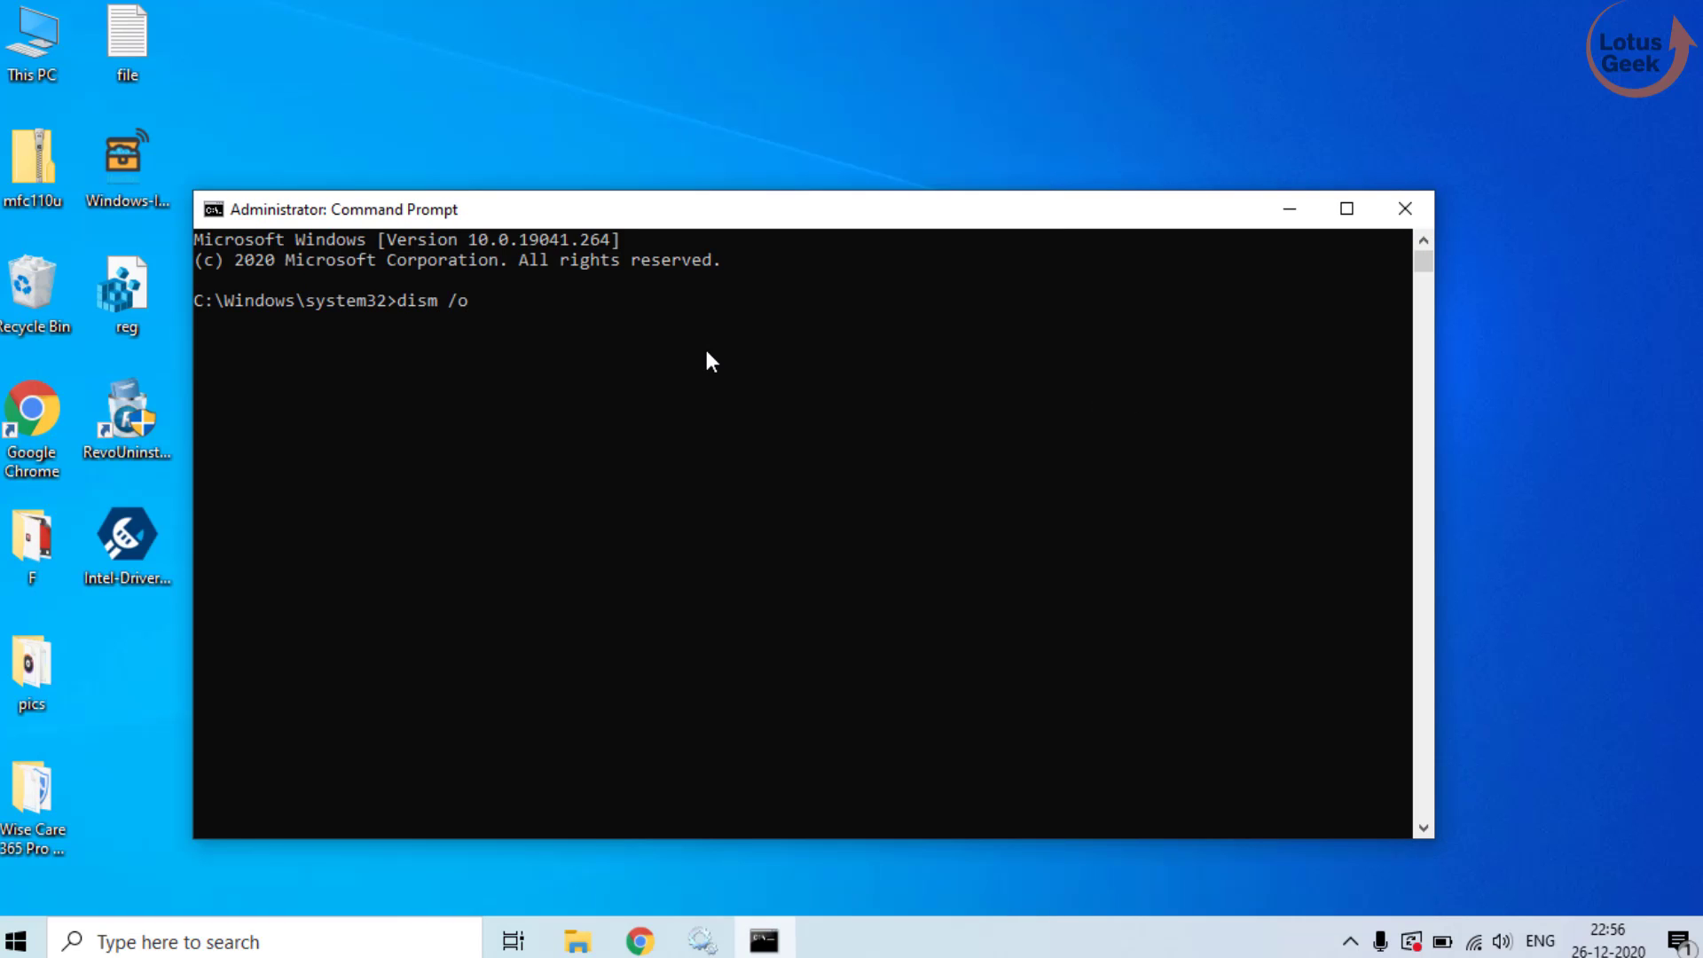
{"action": "type", "text": "nline /cleanup-ima"}
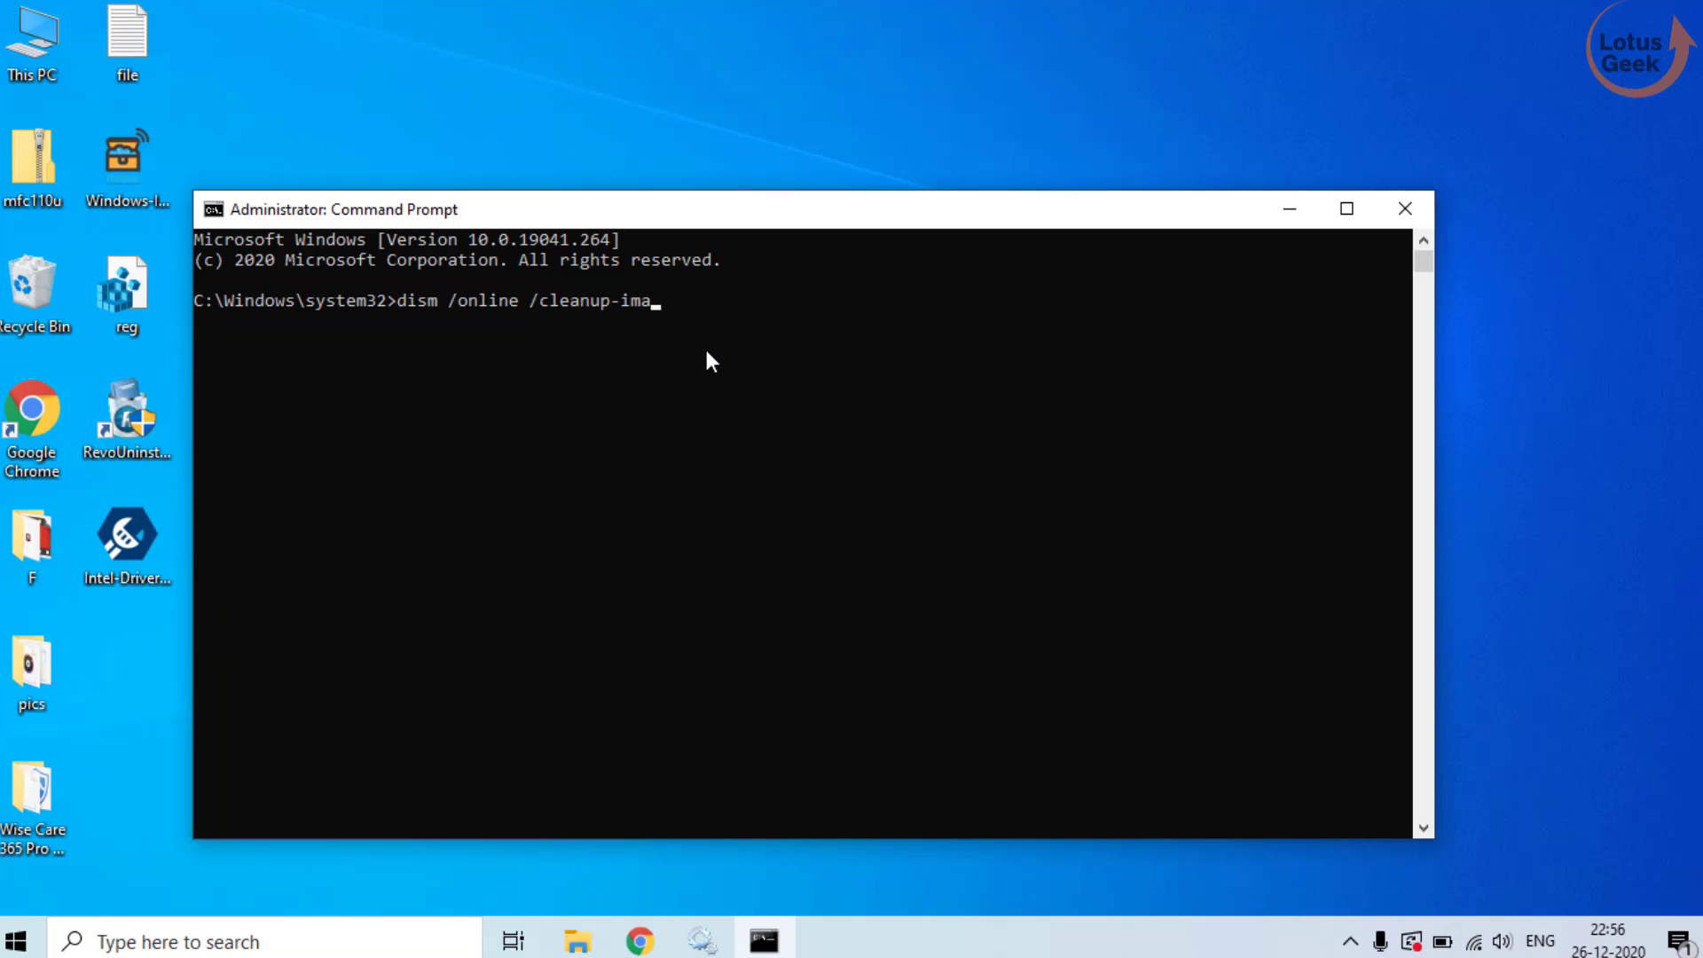
{"action": "type", "text": "ge /restorehealth"}
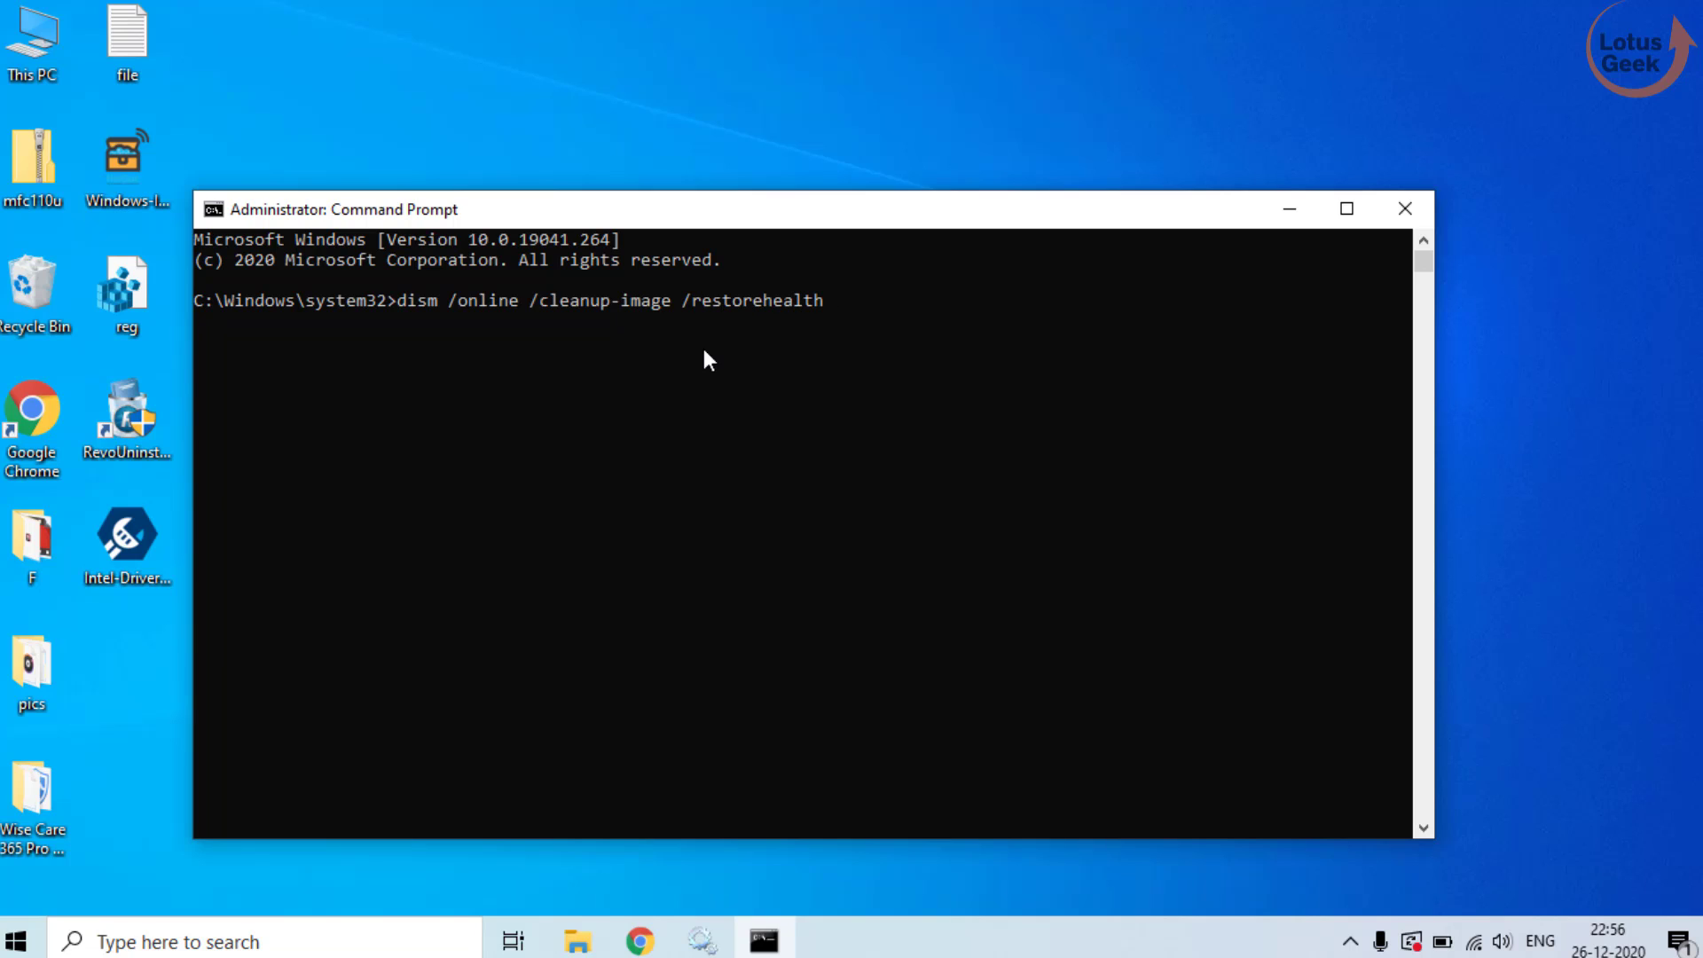
{"action": "key", "text": "Return"}
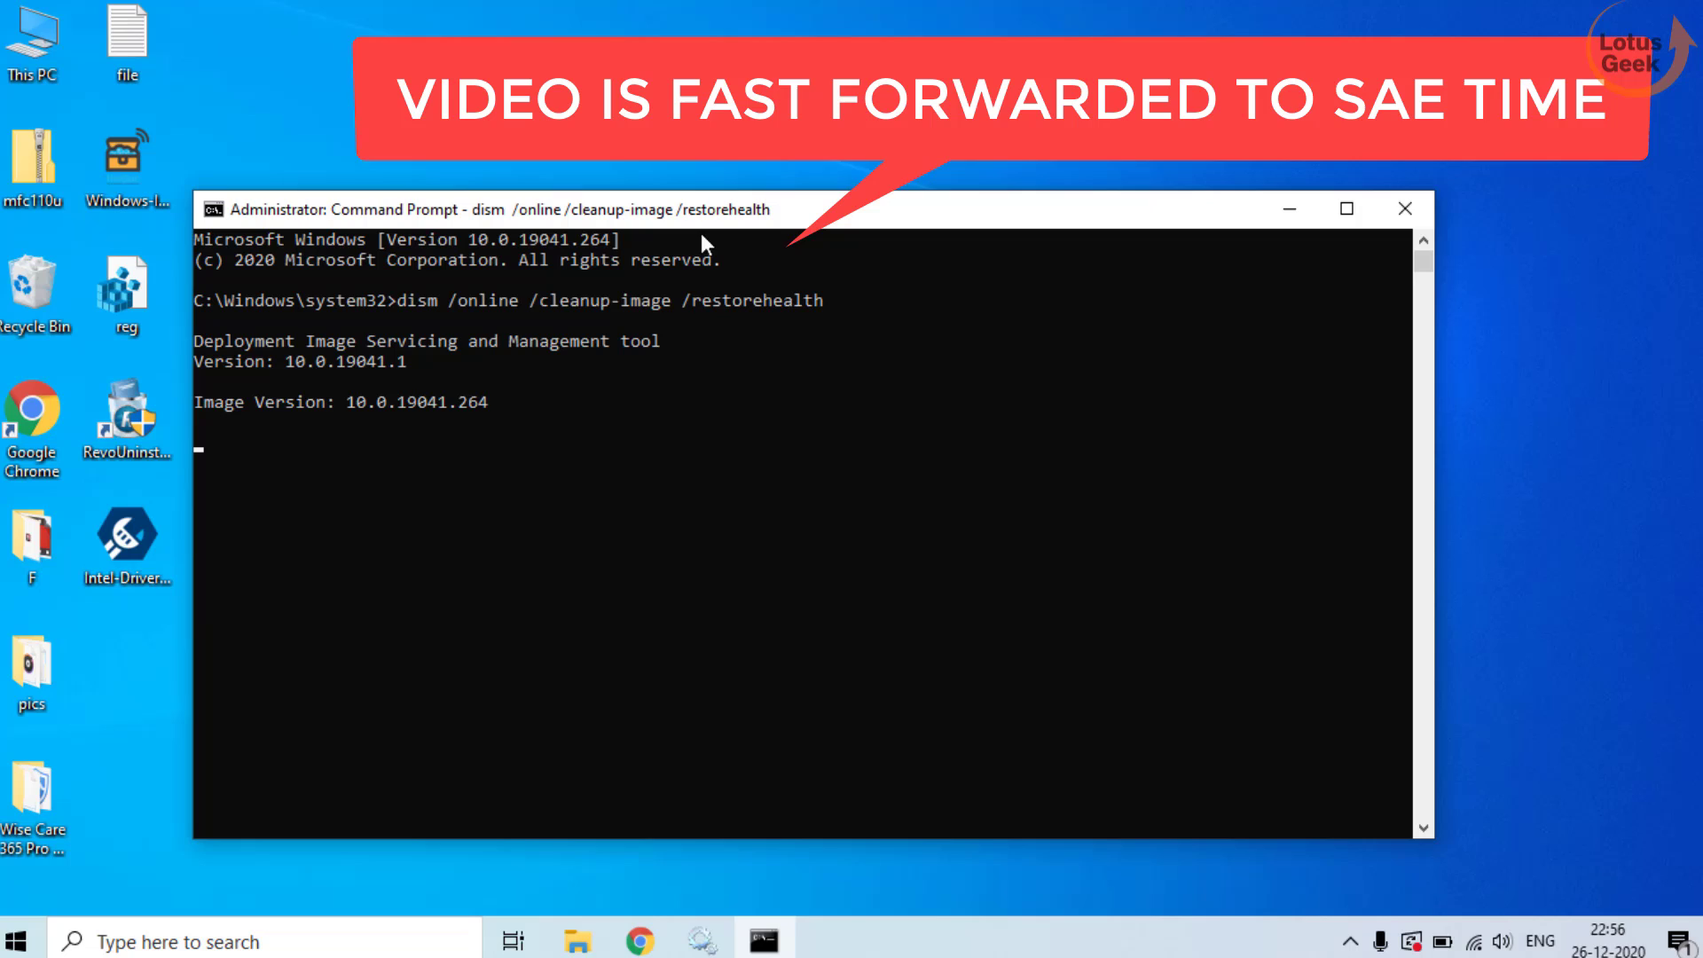
{"action": "left_click", "coordinate": [893, 20]}
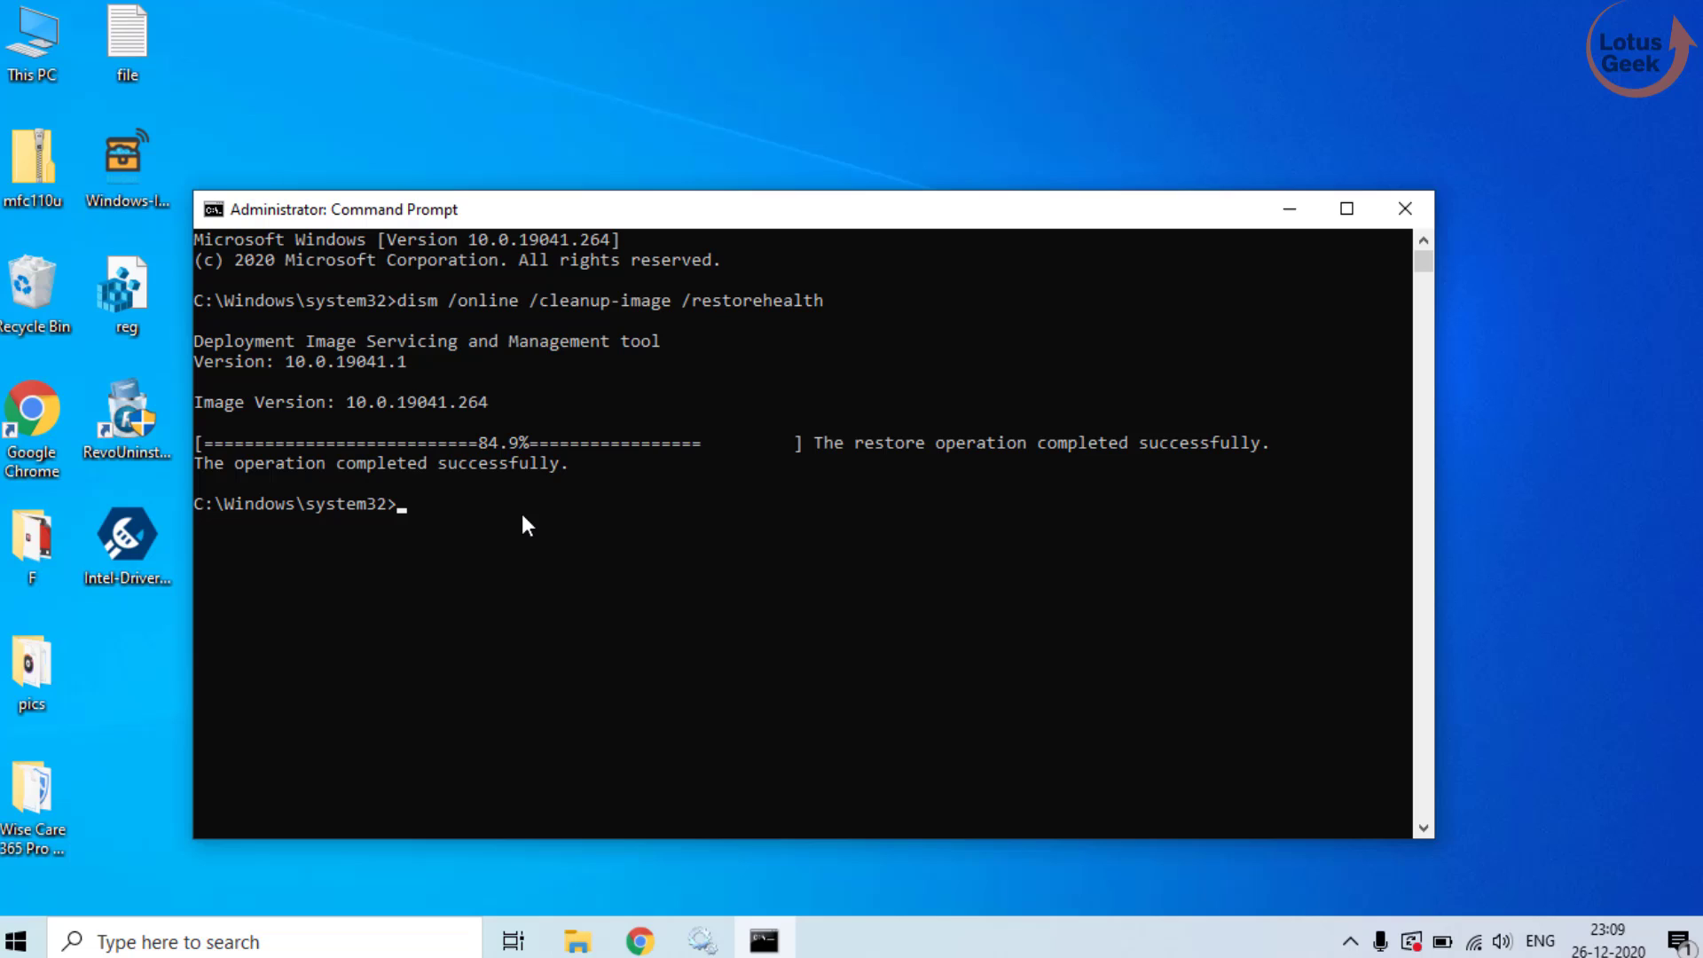
Start an sfc /scannow scan, then minimise the Command Prompt window
{"action": "type", "text": "sfc /scannow"}
{"action": "key", "text": "Return"}
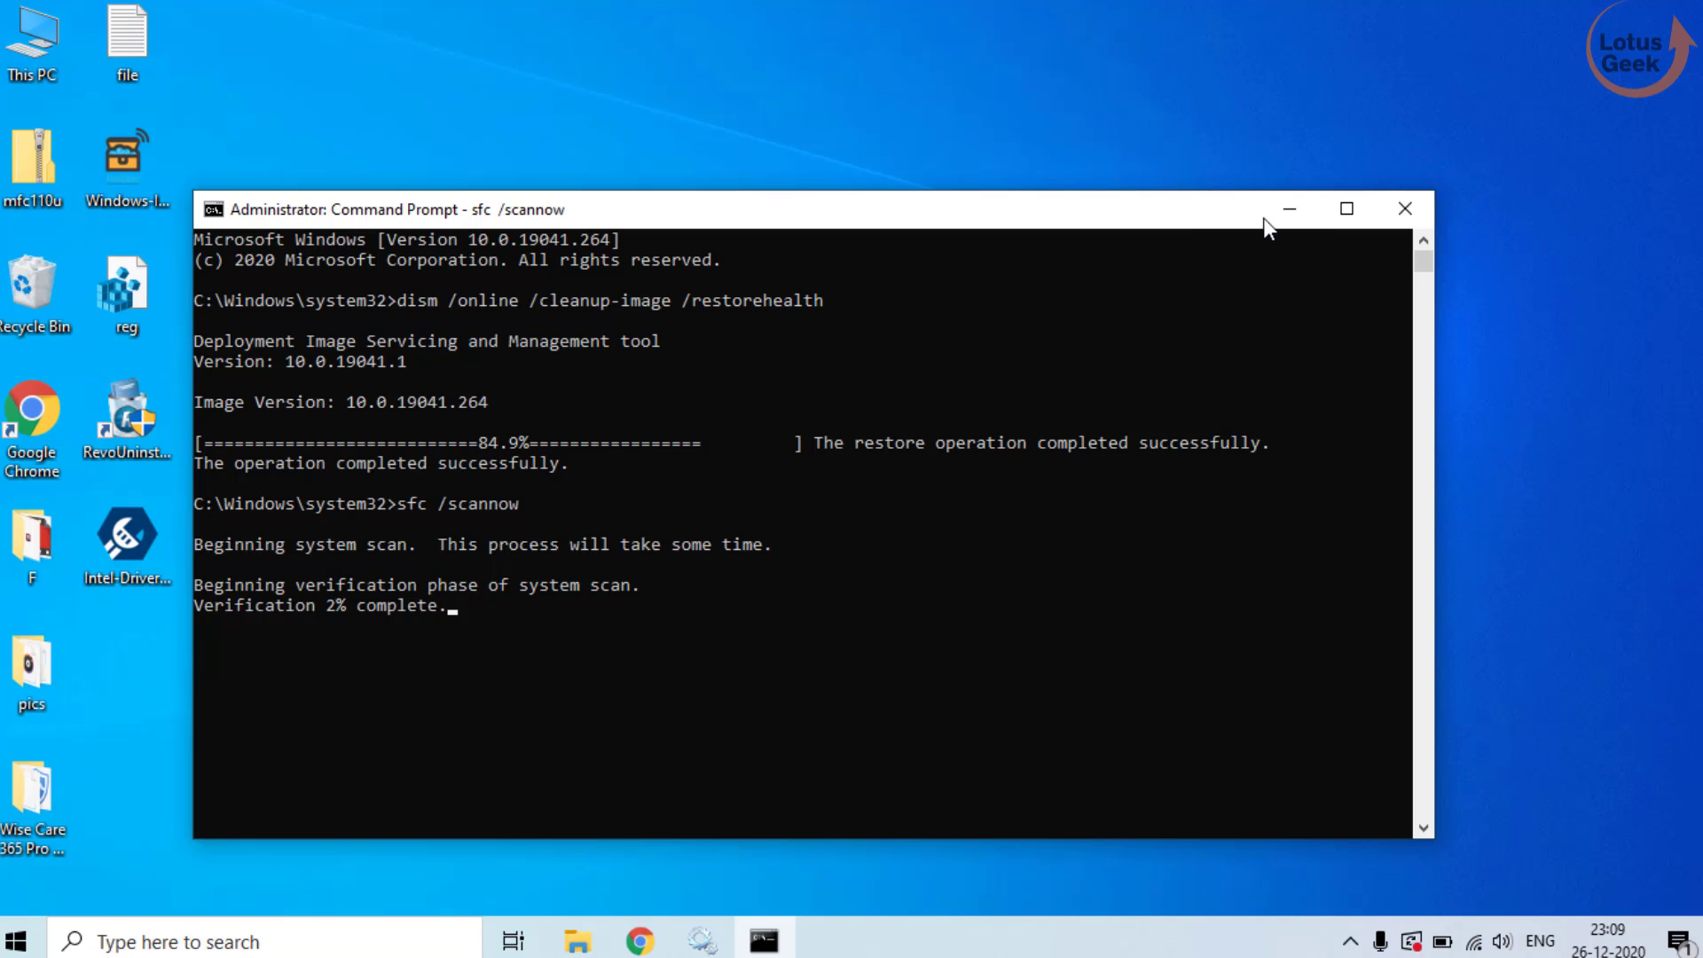
{"action": "left_click", "coordinate": [1290, 211]}
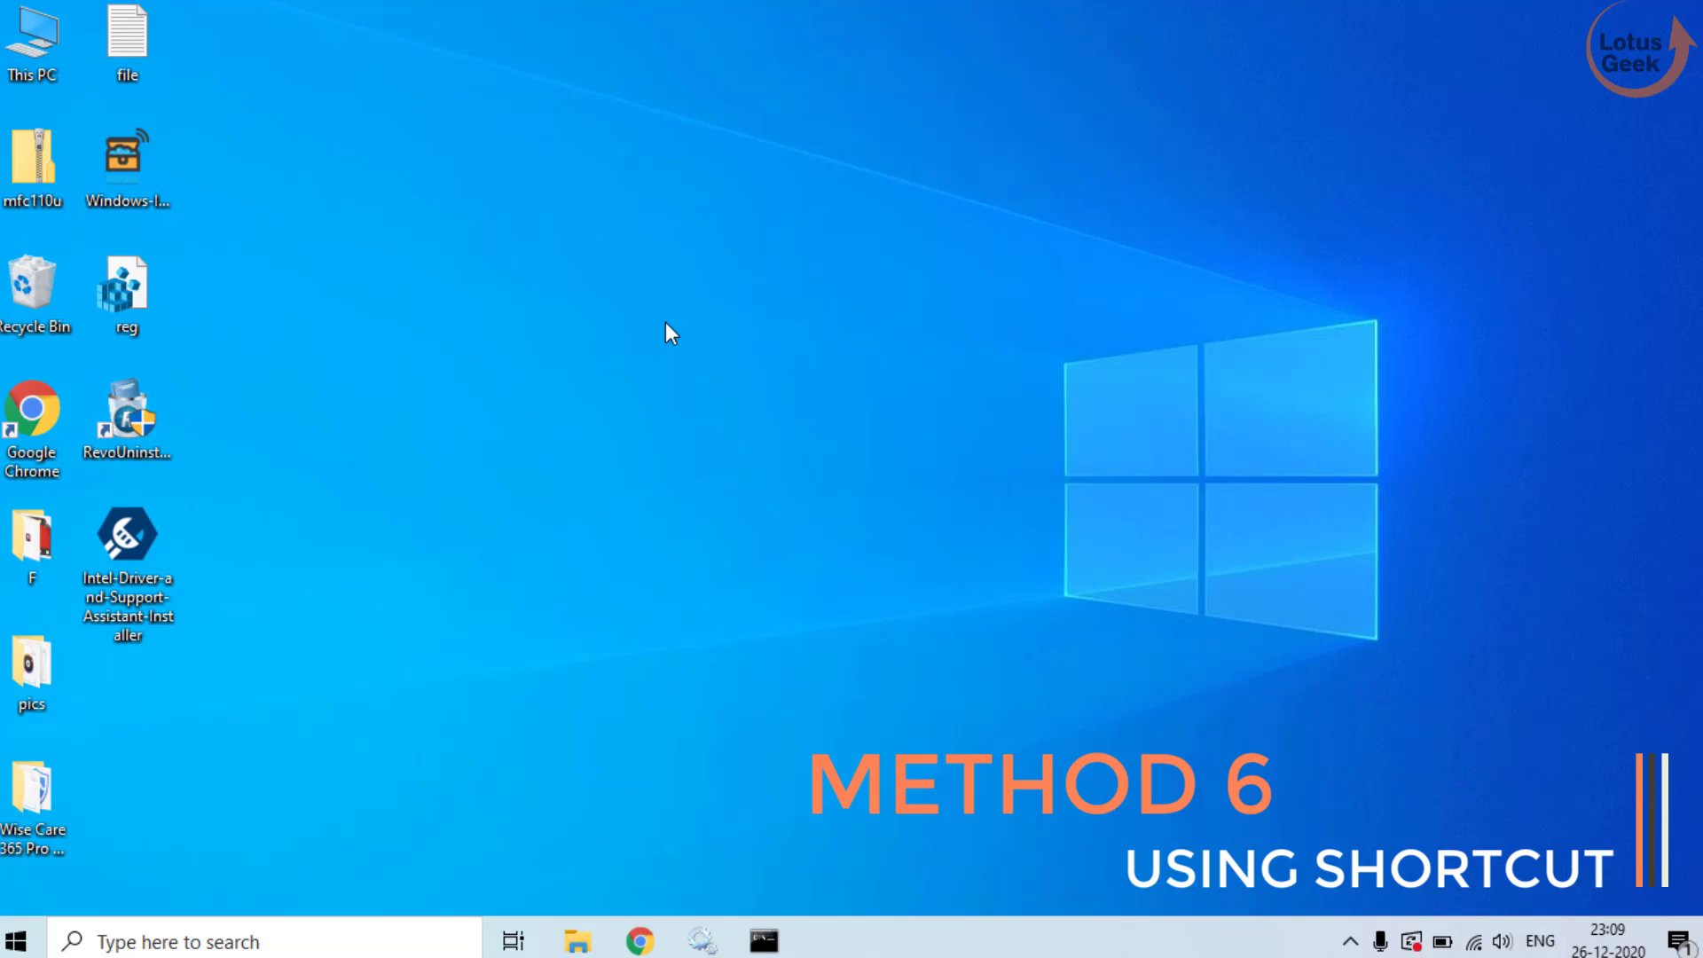
Browse in File Explorer to C:\Windows\System32
{"action": "key", "text": "super+e"}
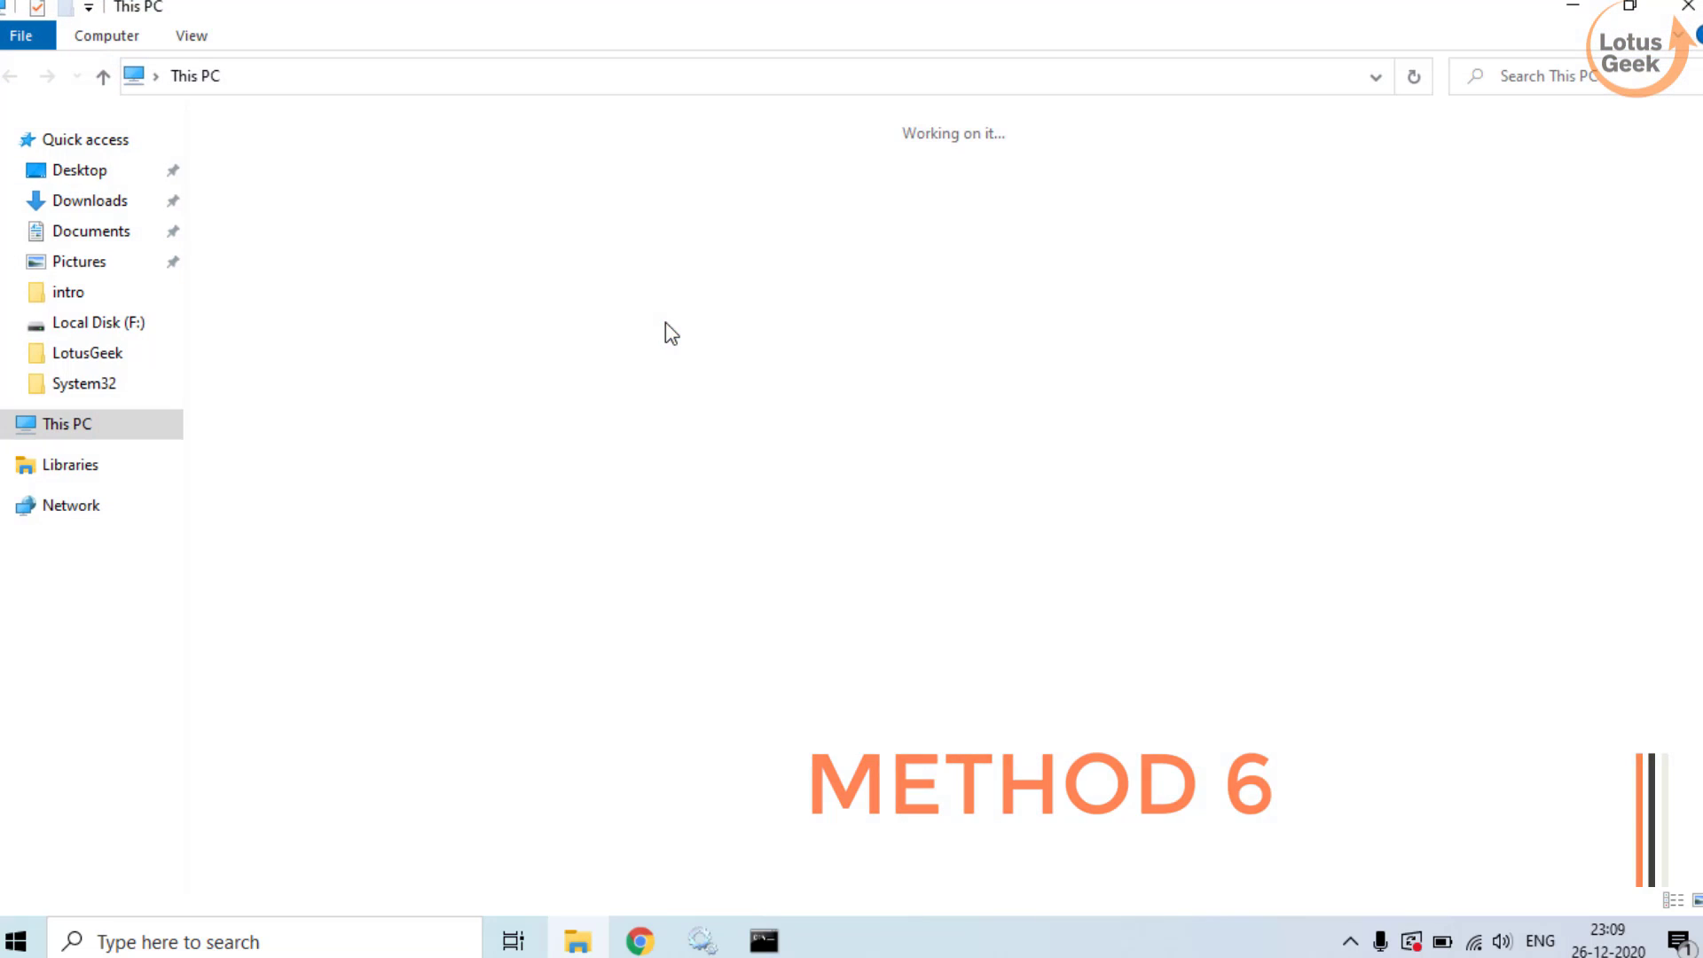
{"action": "double_click", "coordinate": [415, 360]}
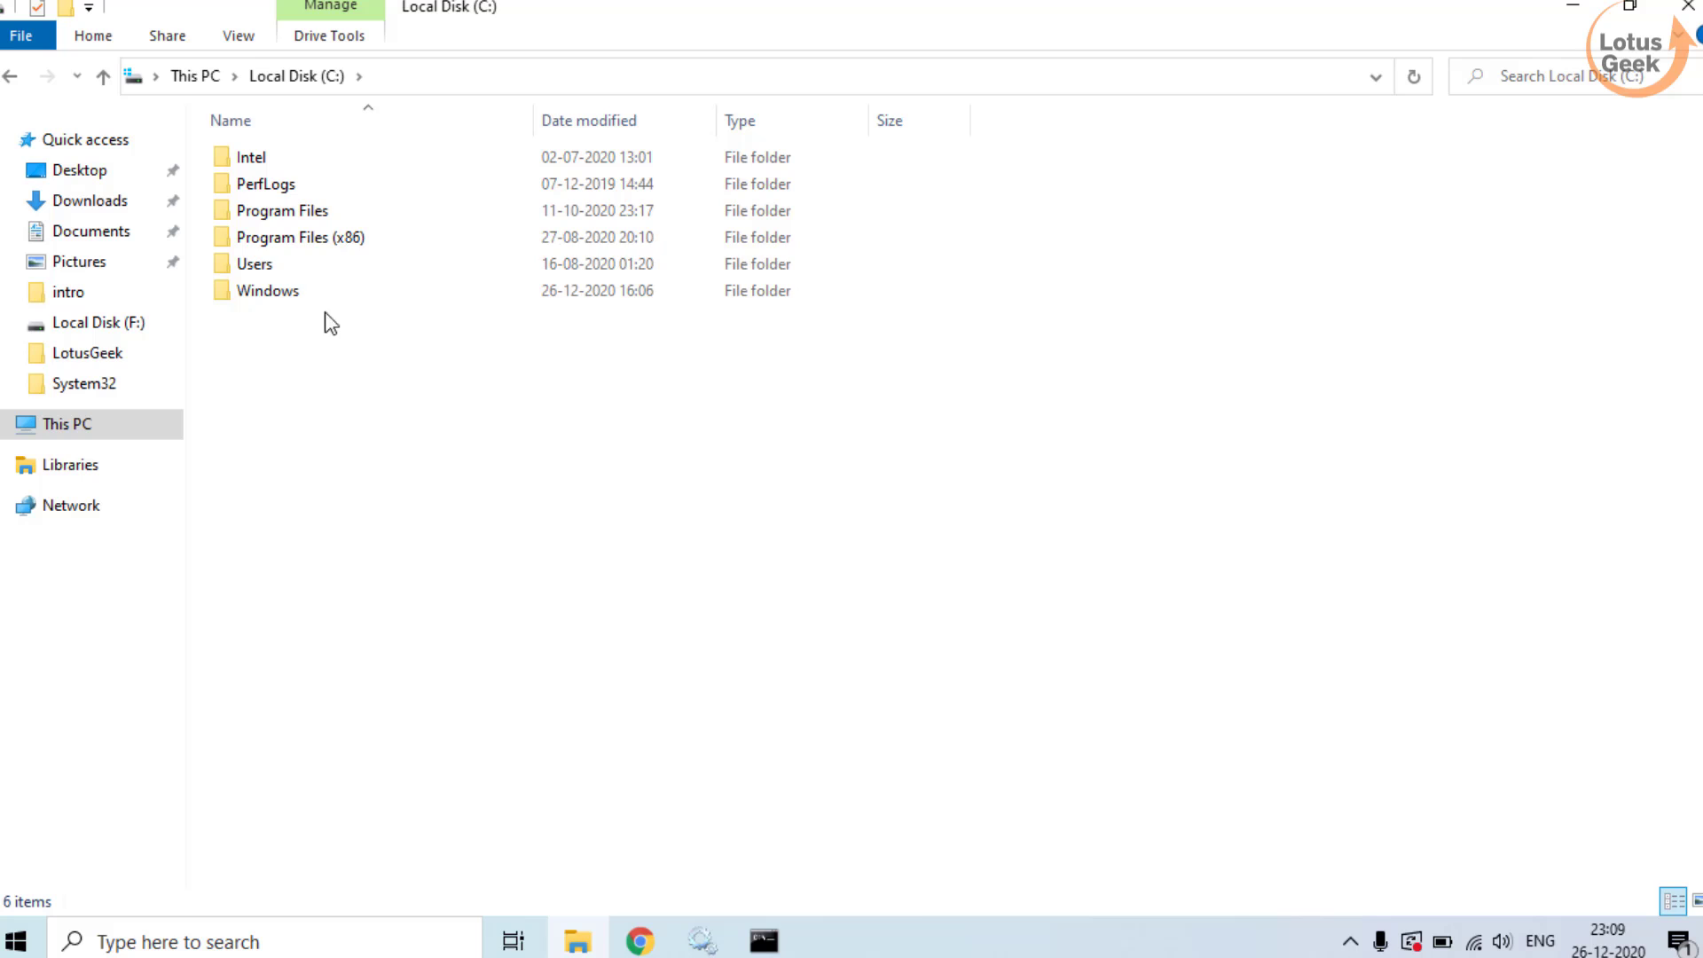
{"action": "double_click", "coordinate": [292, 295]}
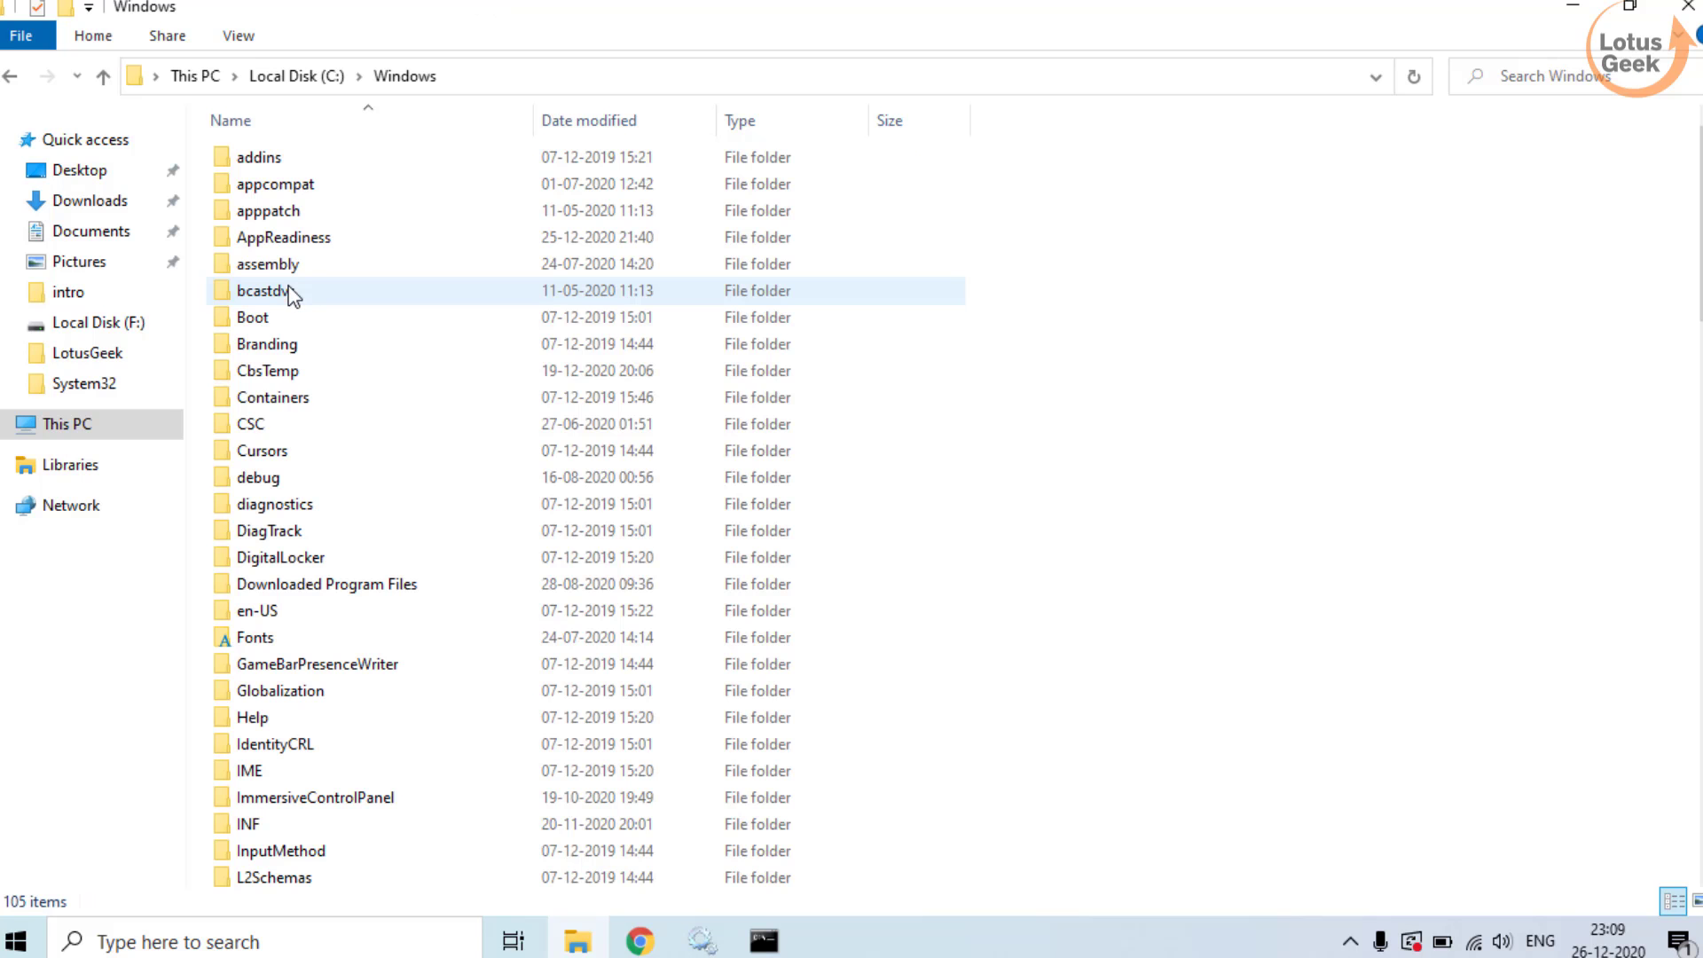
{"action": "left_click", "coordinate": [306, 434]}
{"action": "key", "text": "s"}
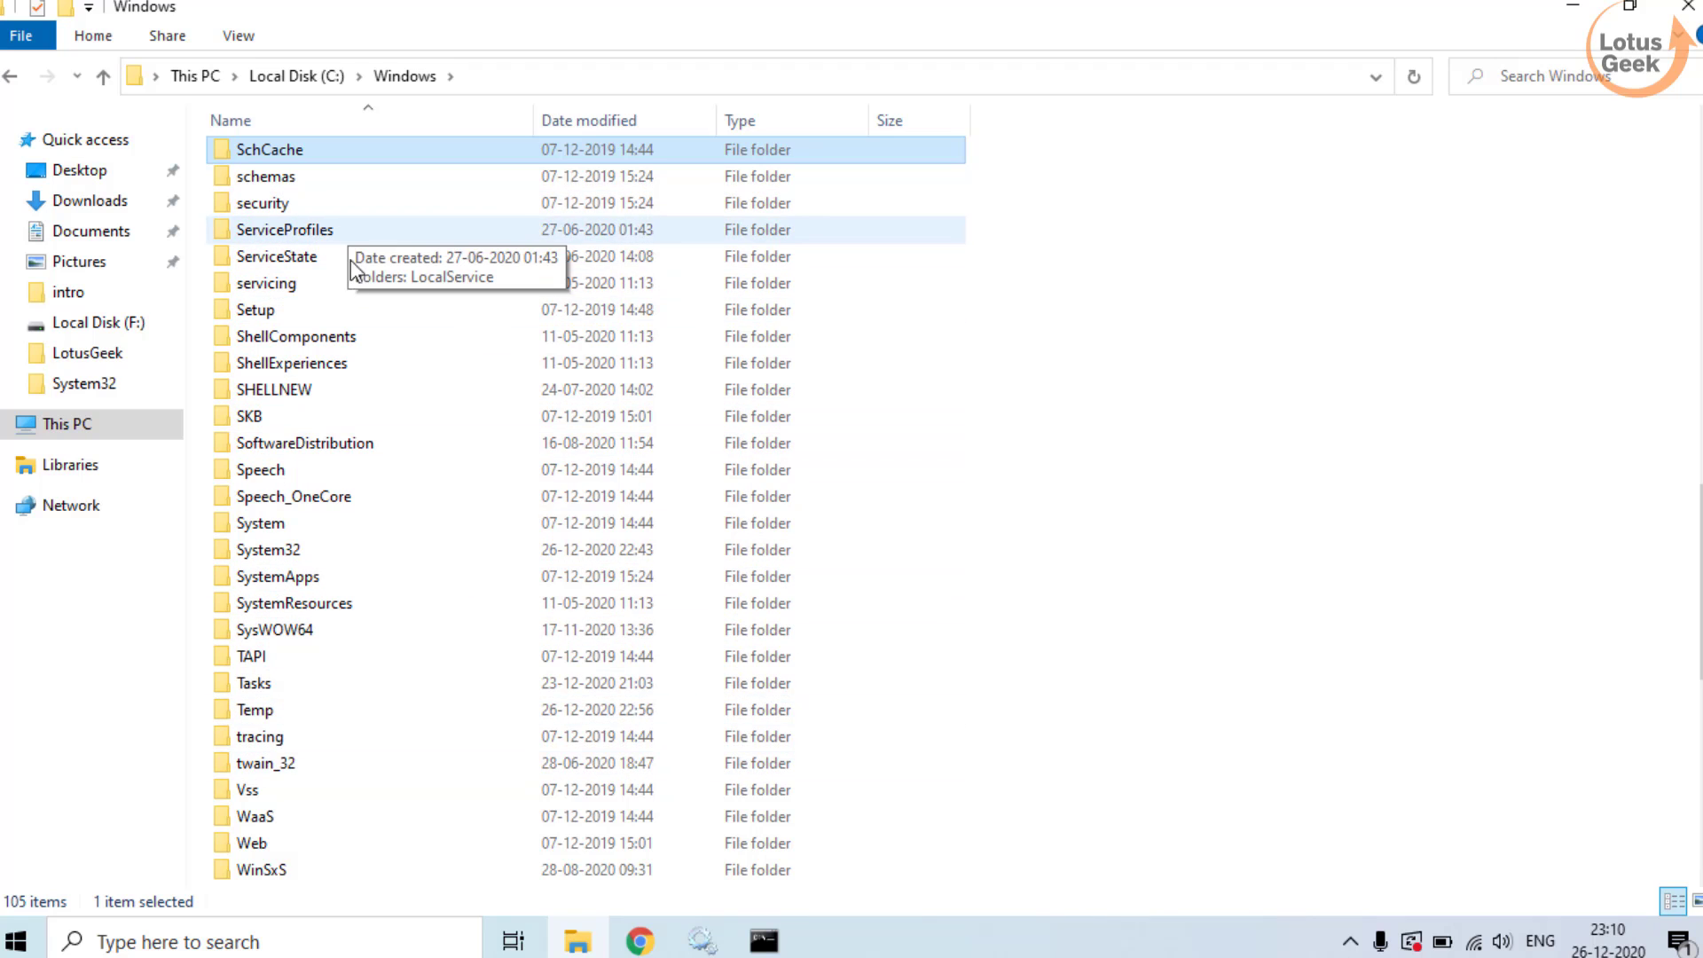
{"action": "double_click", "coordinate": [286, 552]}
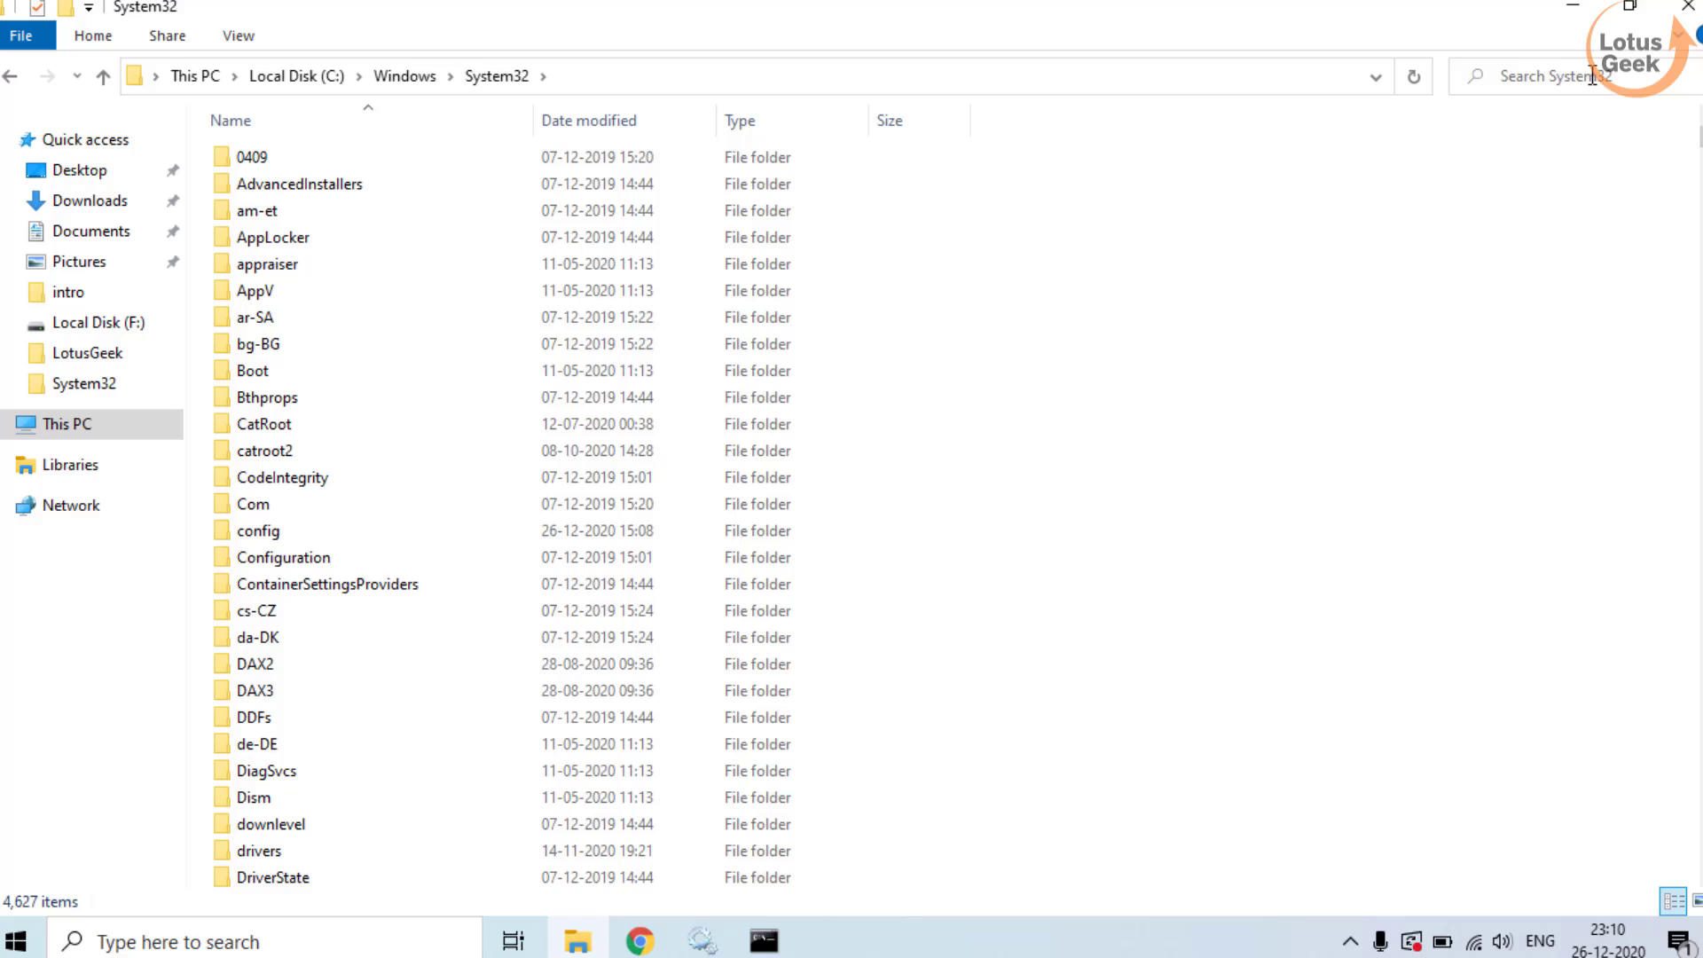
Search System32 for 'fsquirt' and send the fsquirt app to Desktop (create shortcut)
{"action": "left_click", "coordinate": [1539, 78]}
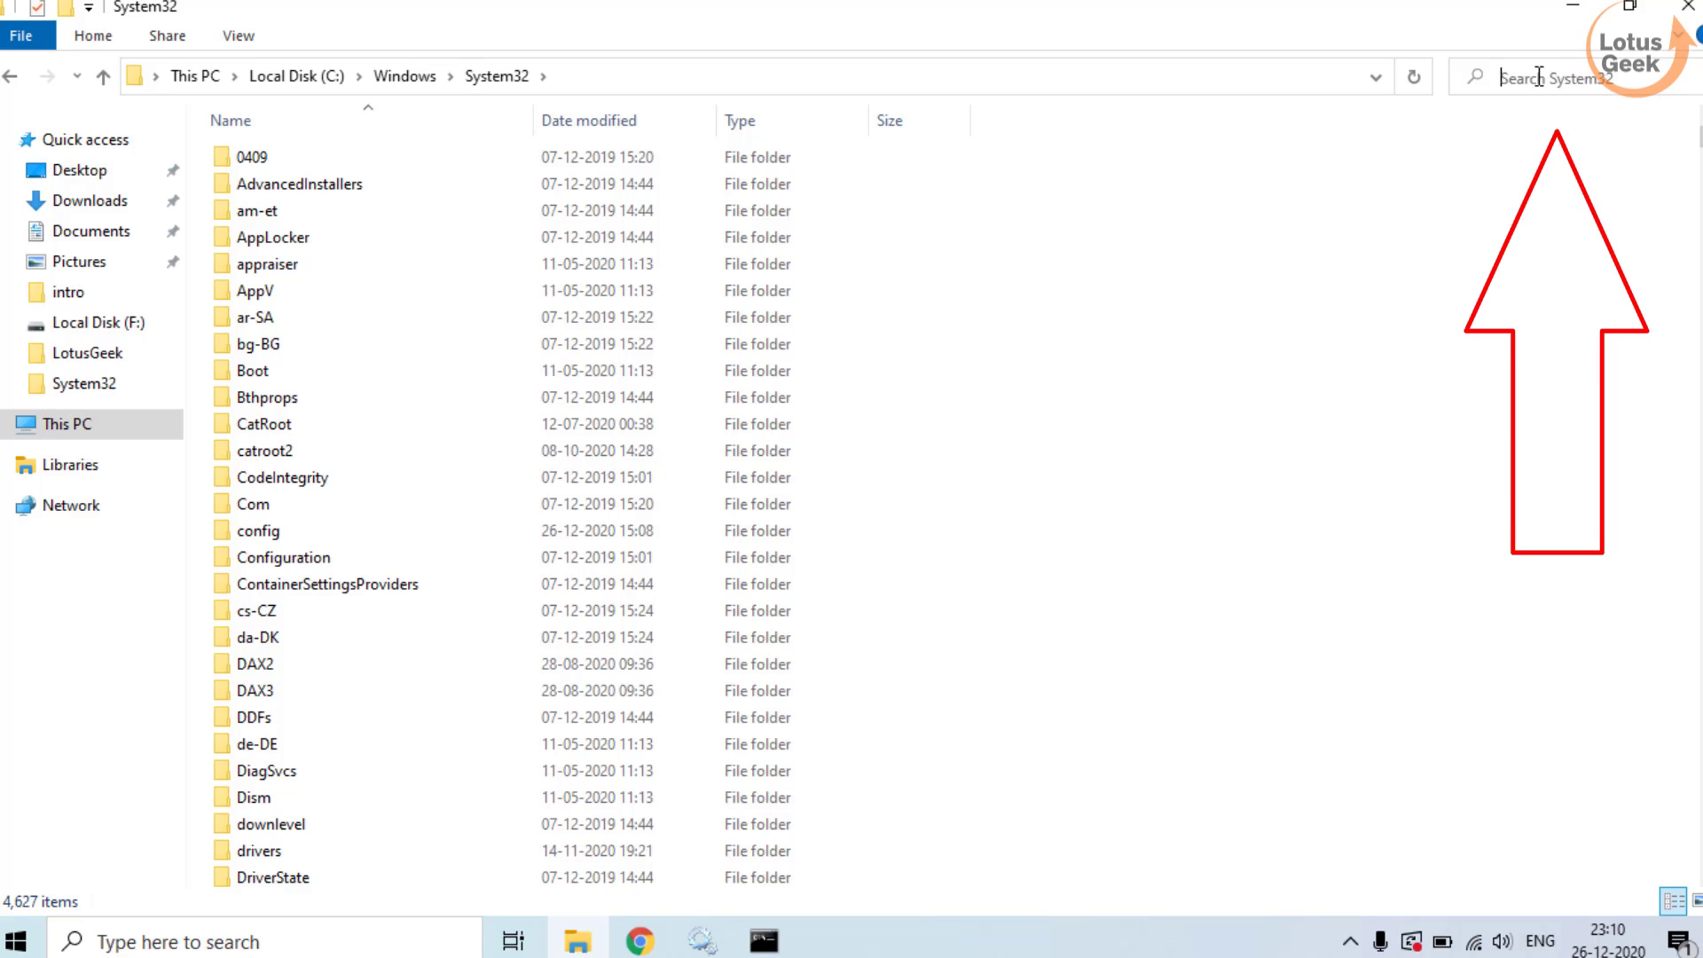
{"action": "type", "text": "fs"}
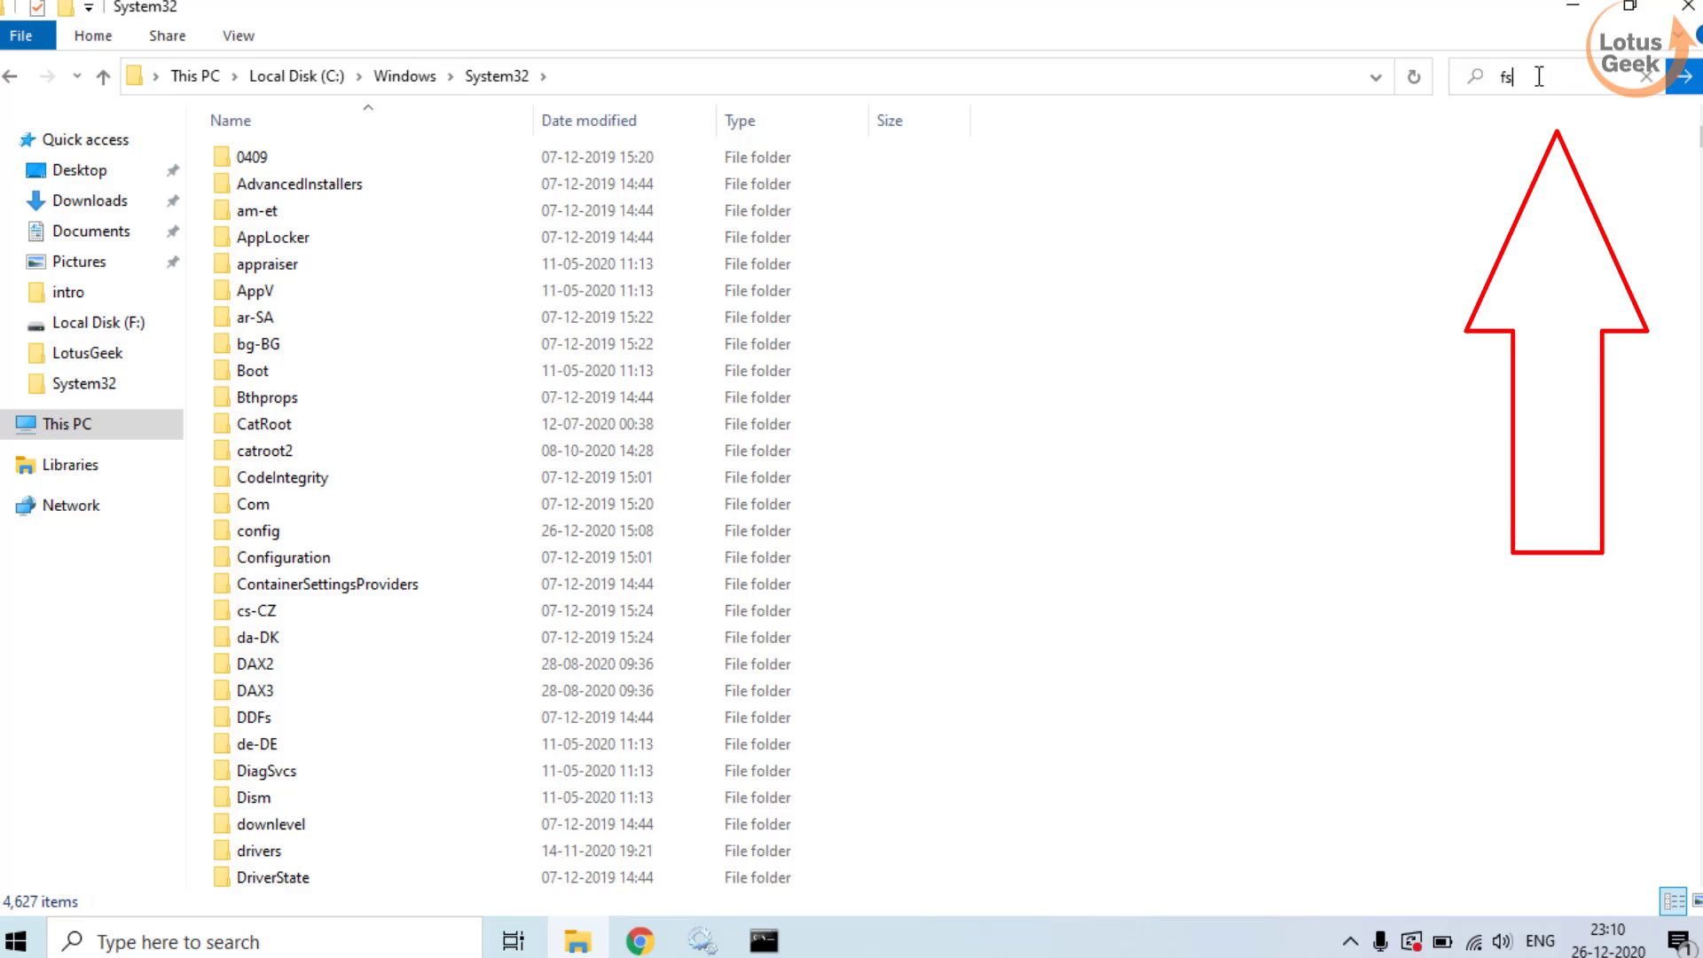
{"action": "type", "text": "quirt"}
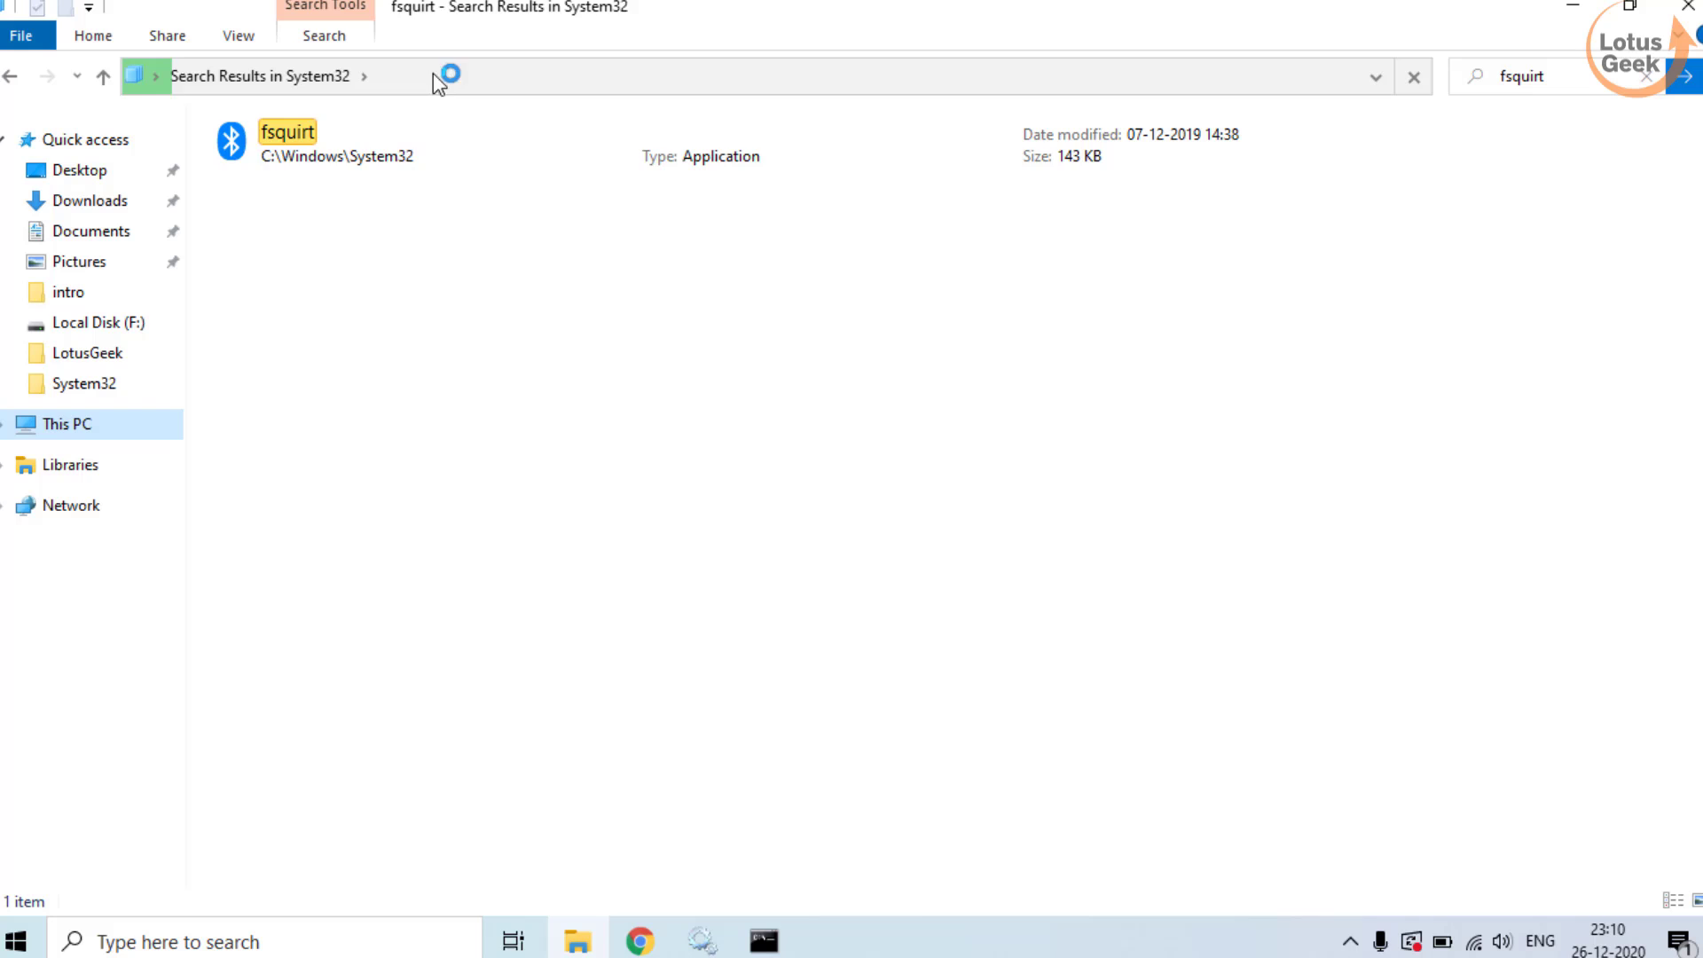
{"action": "left_click", "coordinate": [302, 154]}
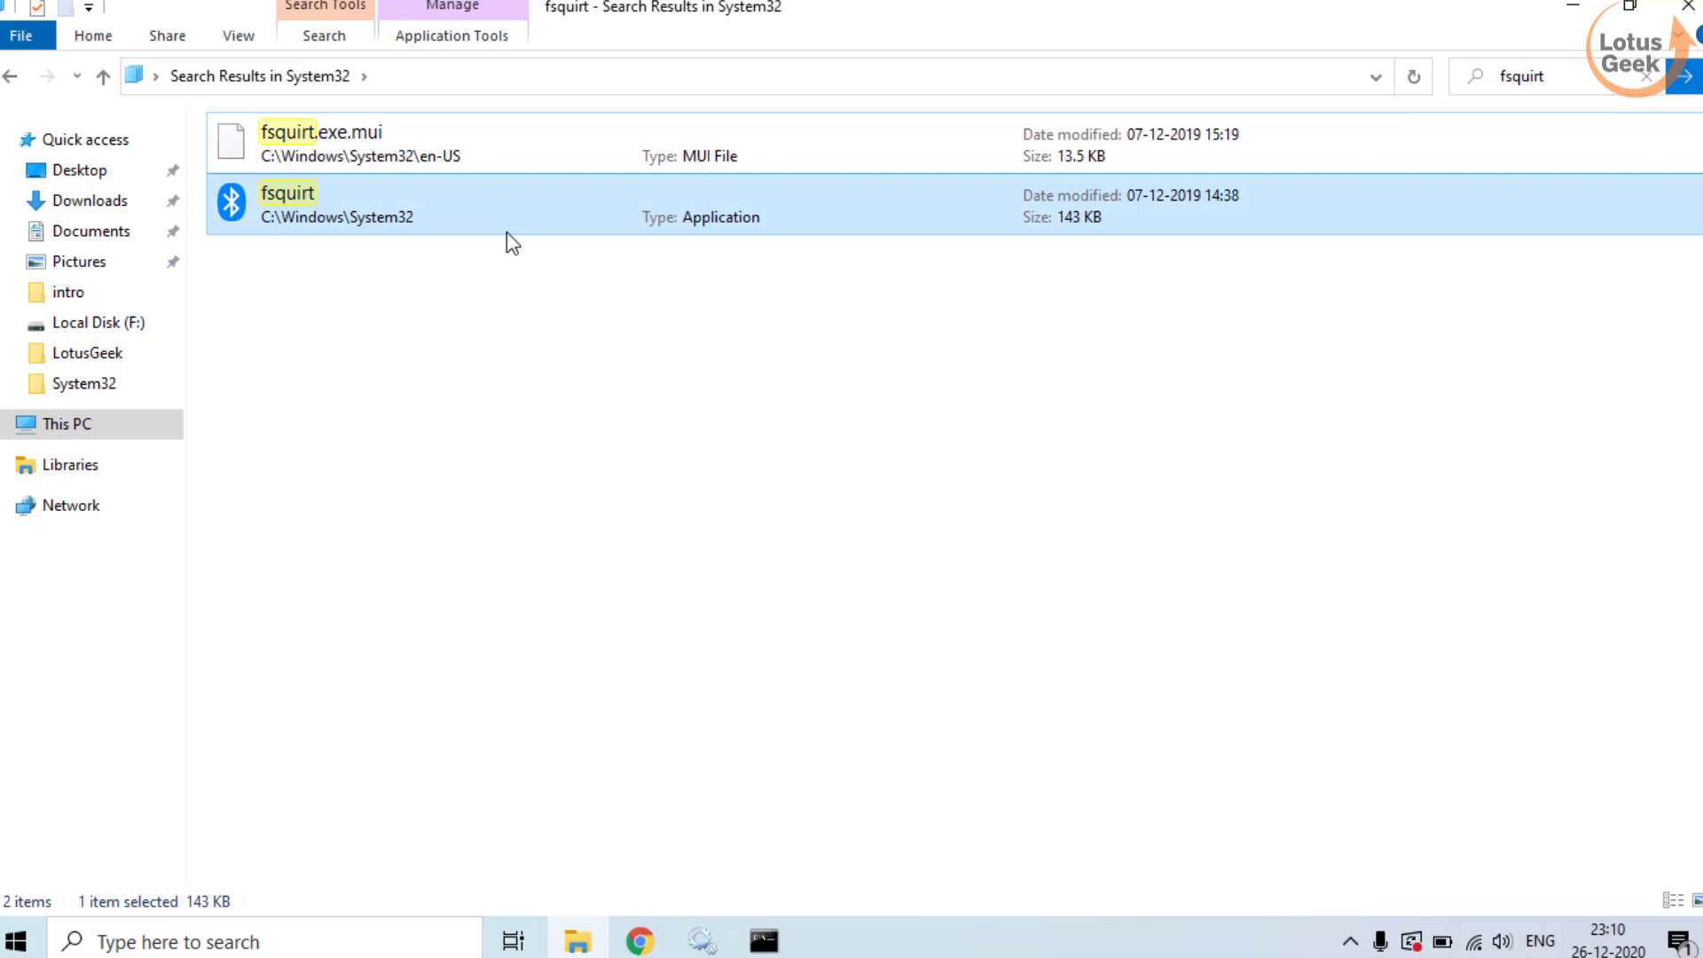
{"action": "right_click", "coordinate": [413, 215]}
{"action": "mouse_move", "coordinate": [684, 552]}
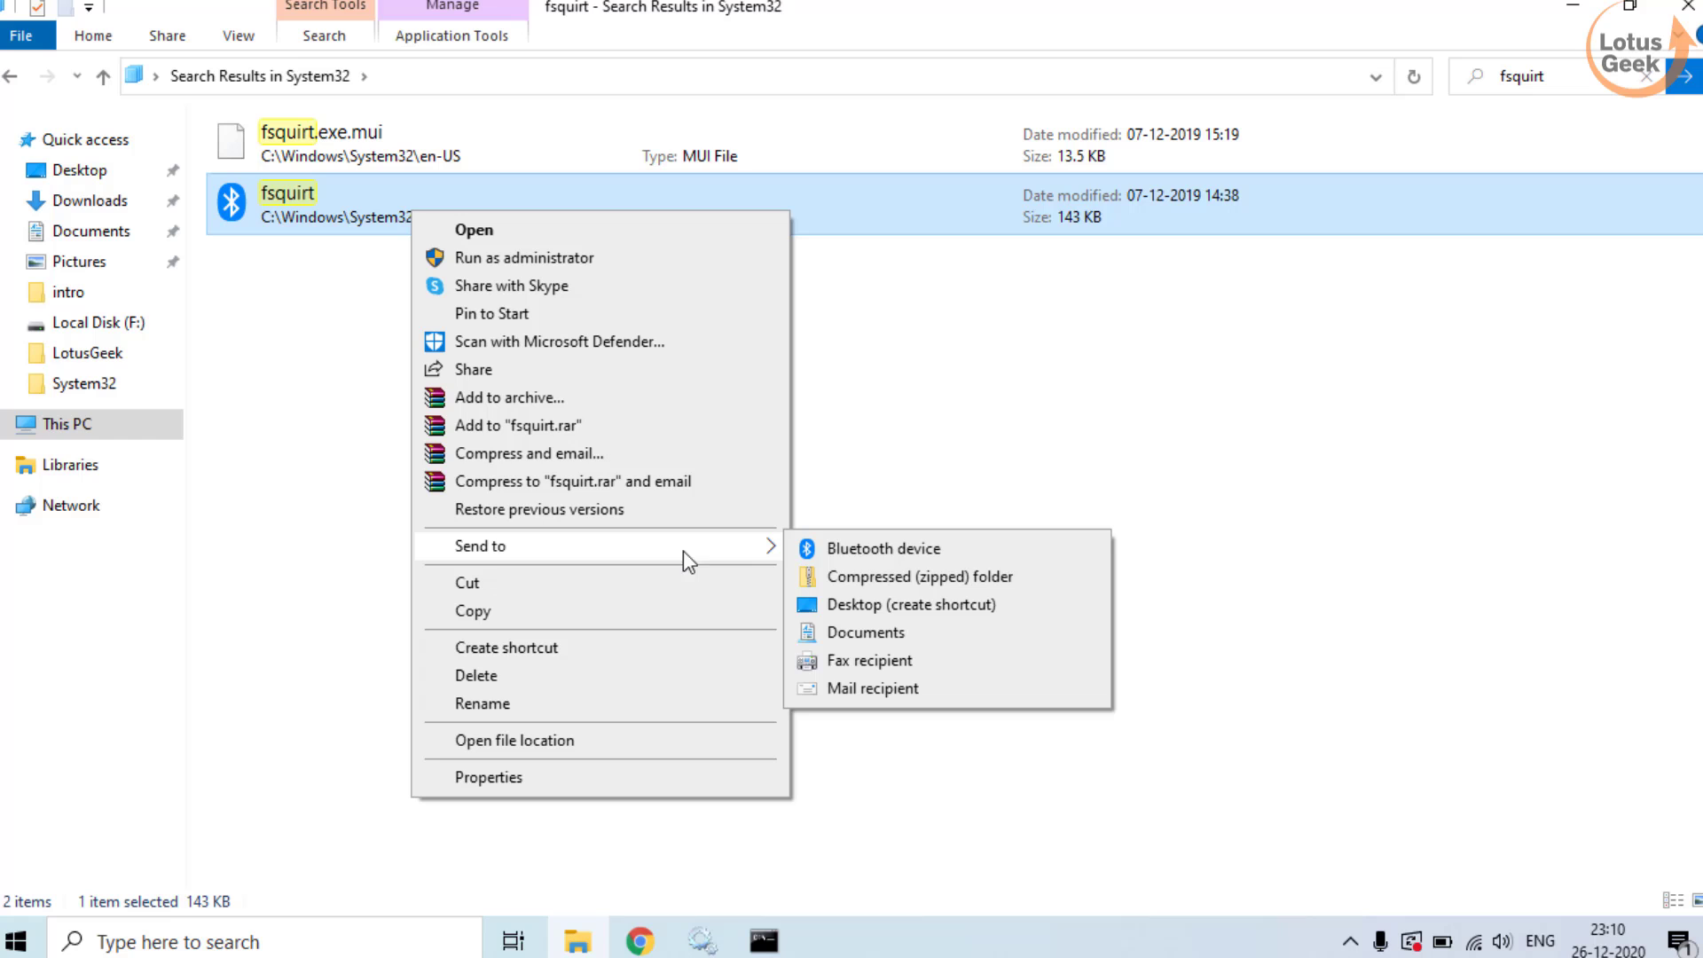
{"action": "left_click", "coordinate": [915, 610]}
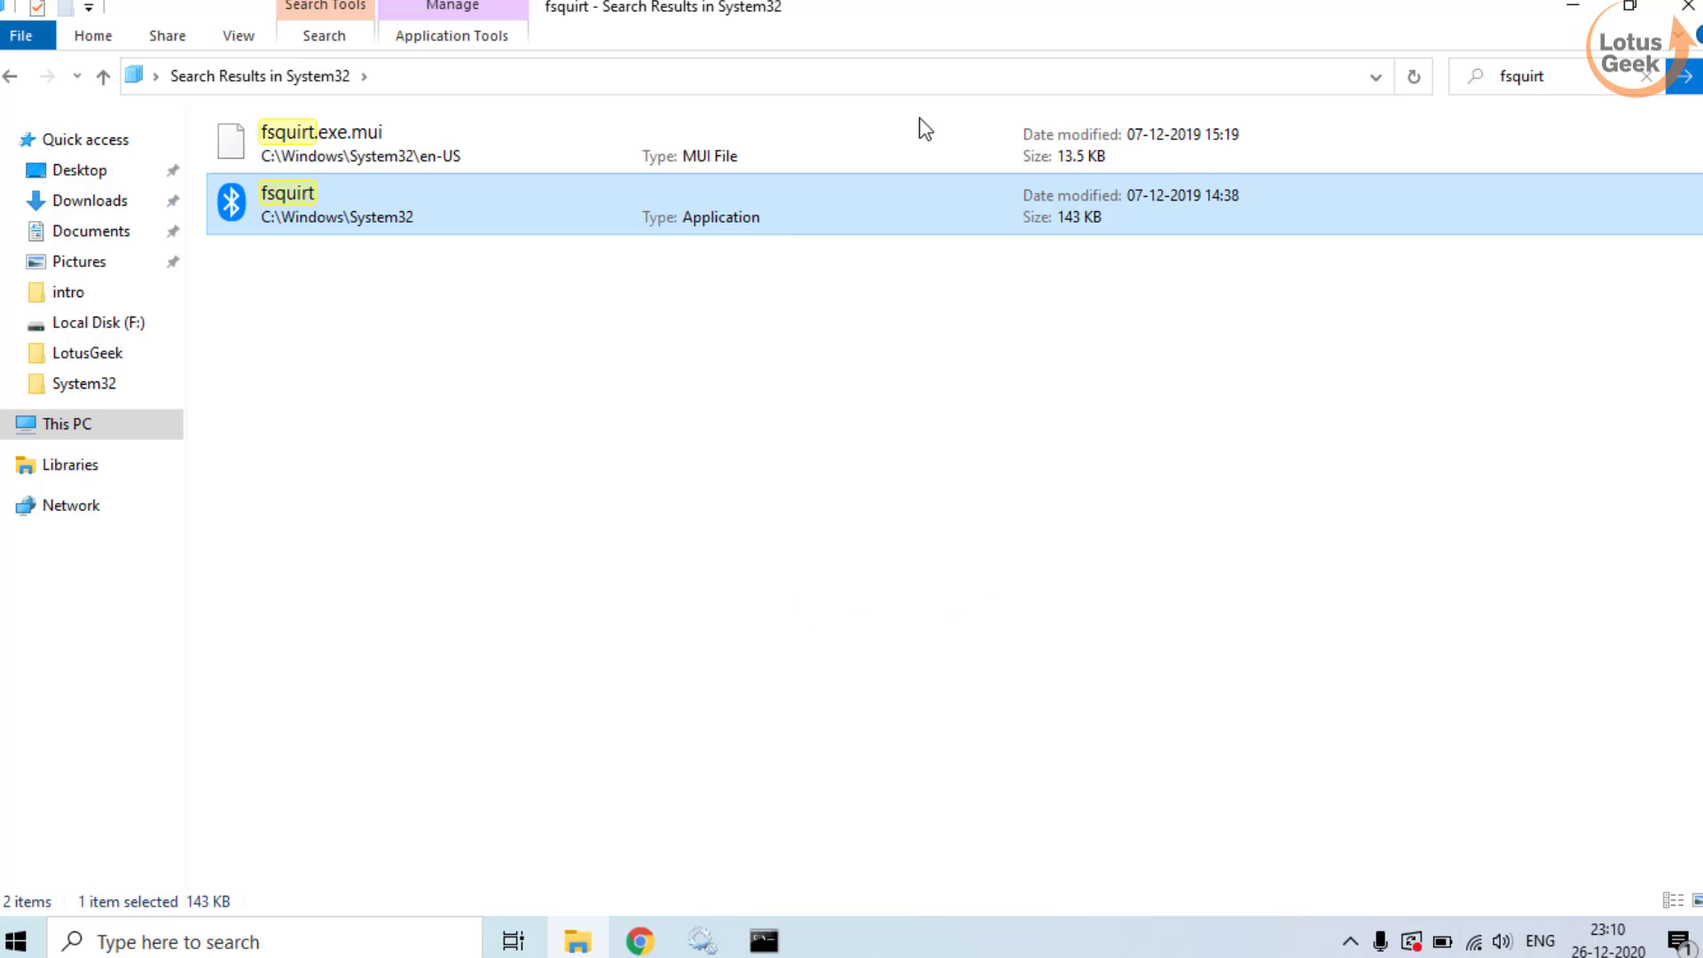
Minimize File Explorer to show the desktop and select the fsquirt - Shortcut icon
{"action": "left_click", "coordinate": [1562, 13]}
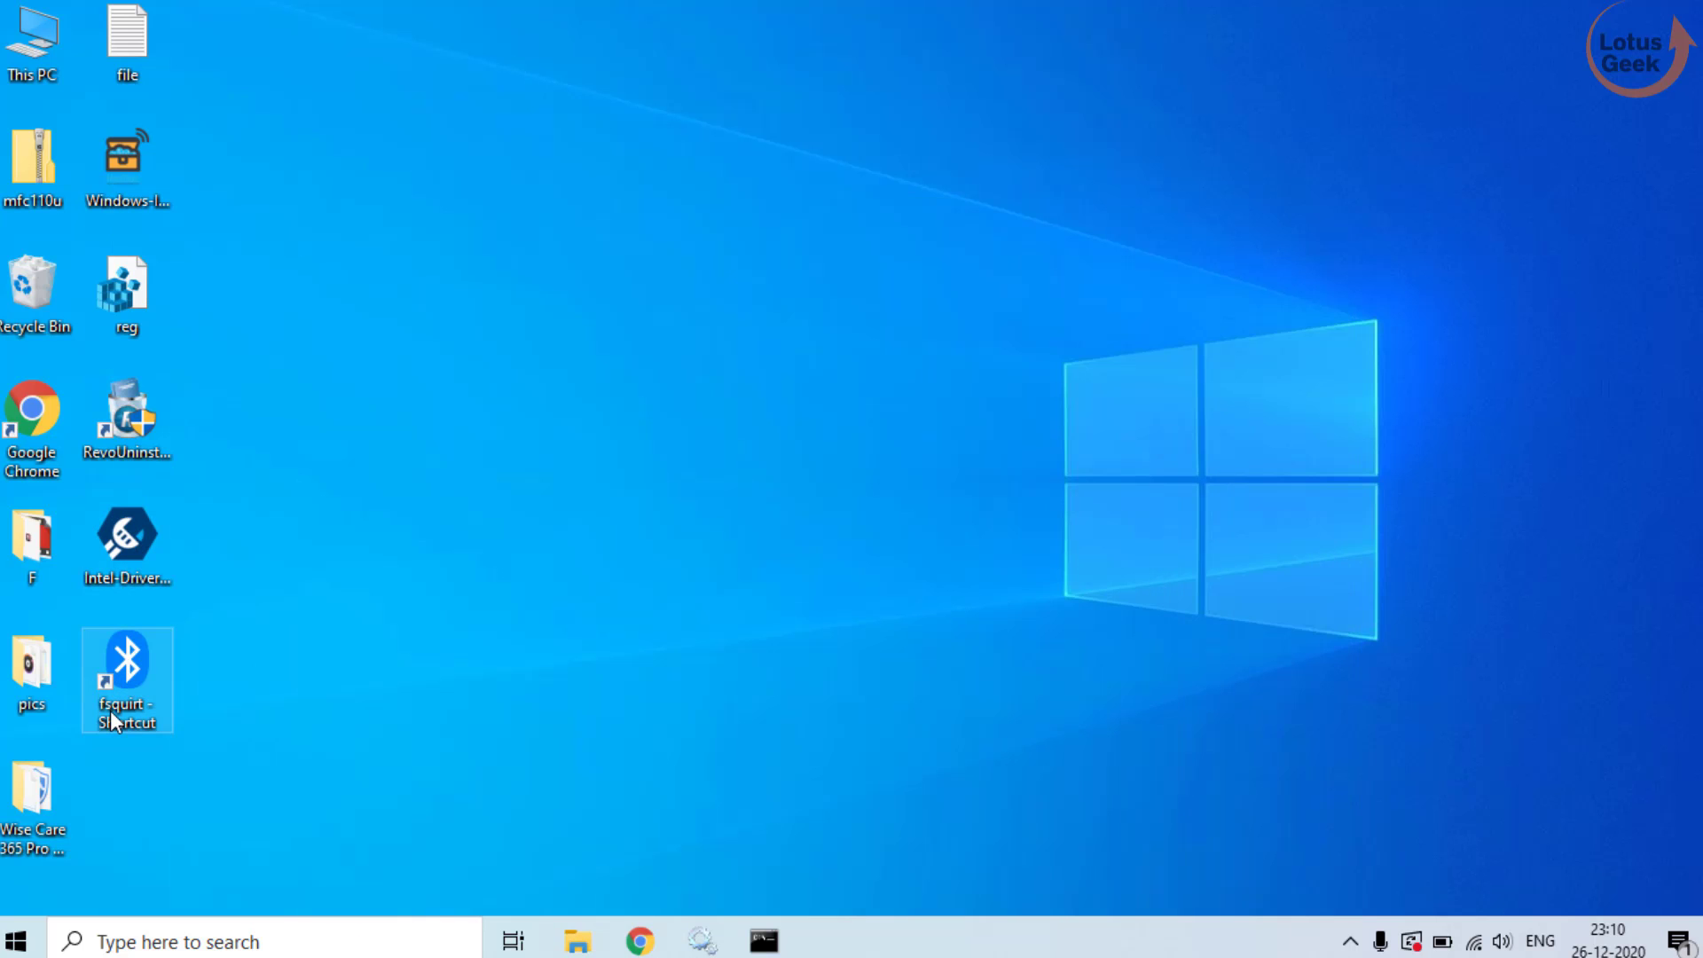
{"action": "left_click", "coordinate": [110, 710]}
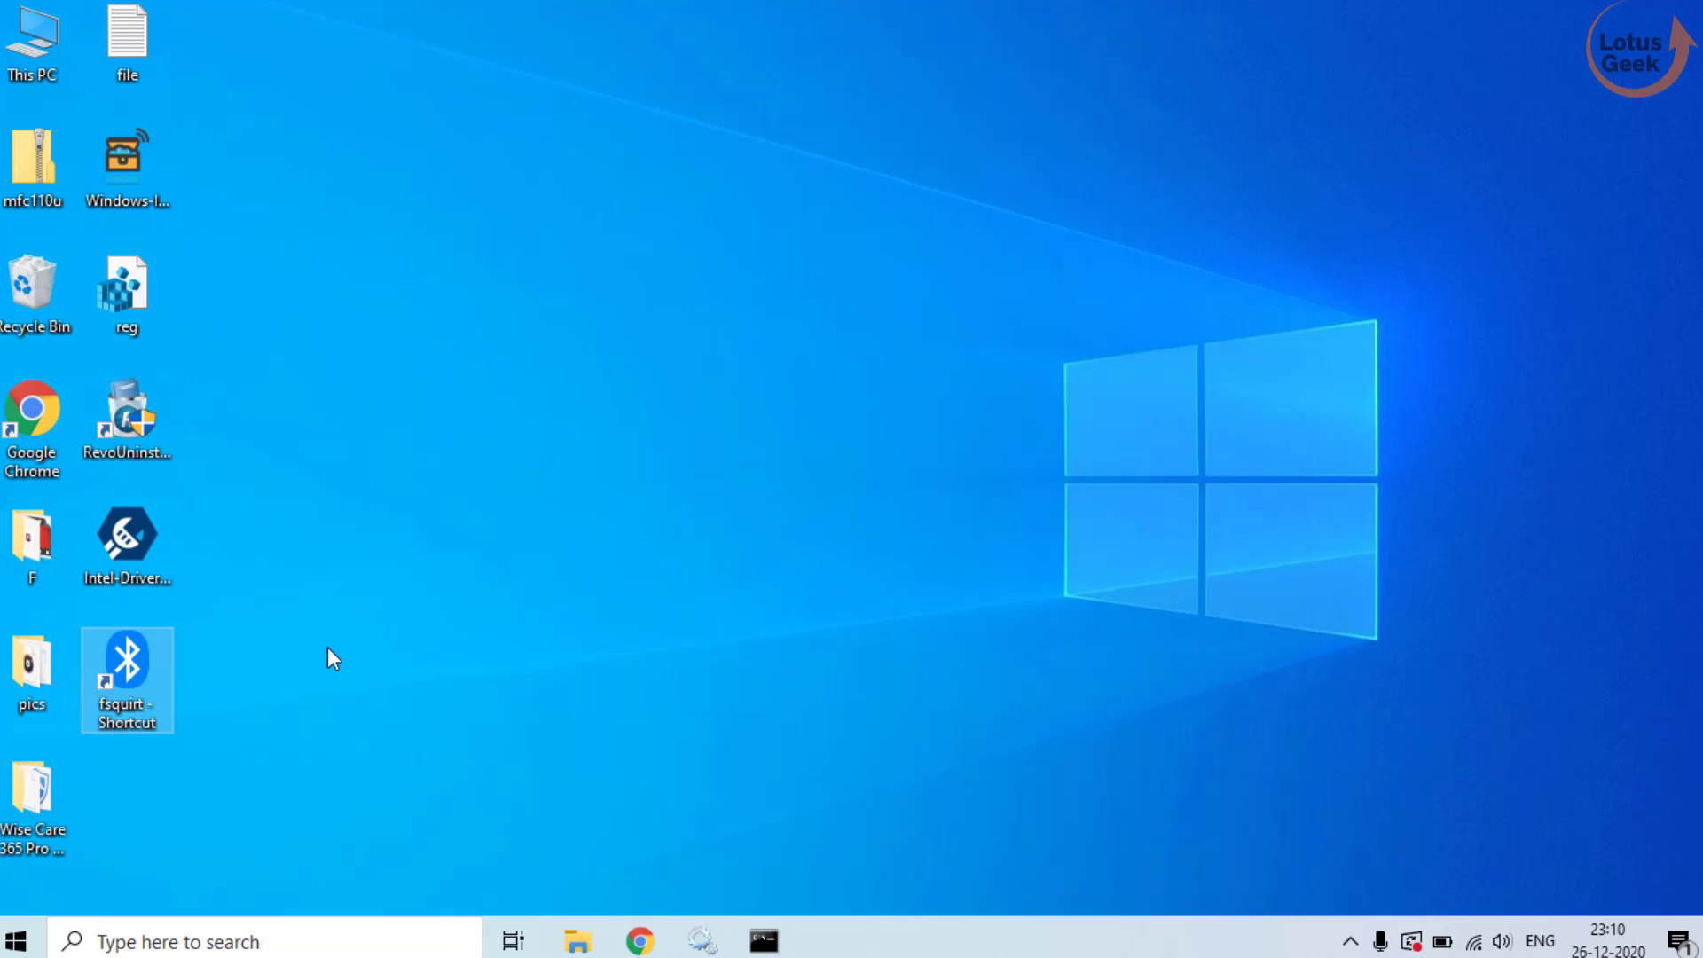